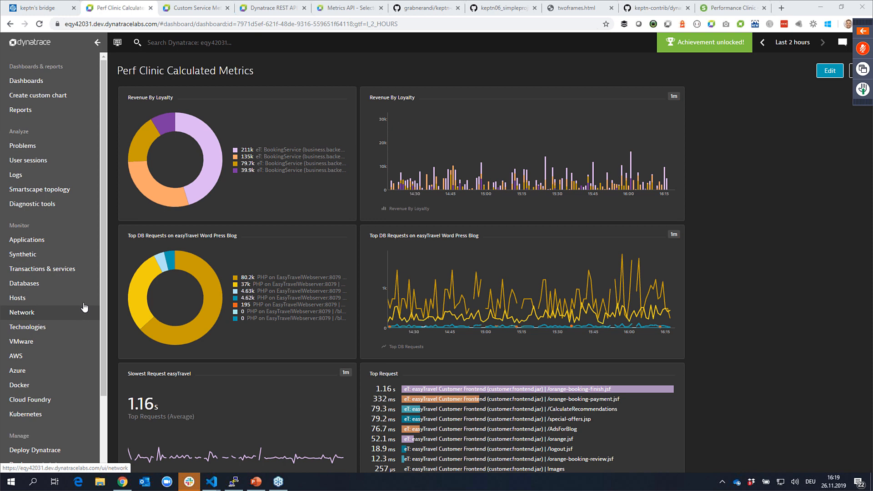
# Open the Multidimensional analysis diagnostic tool and select Response time as the metric to analyze
pyautogui.click(44, 206)
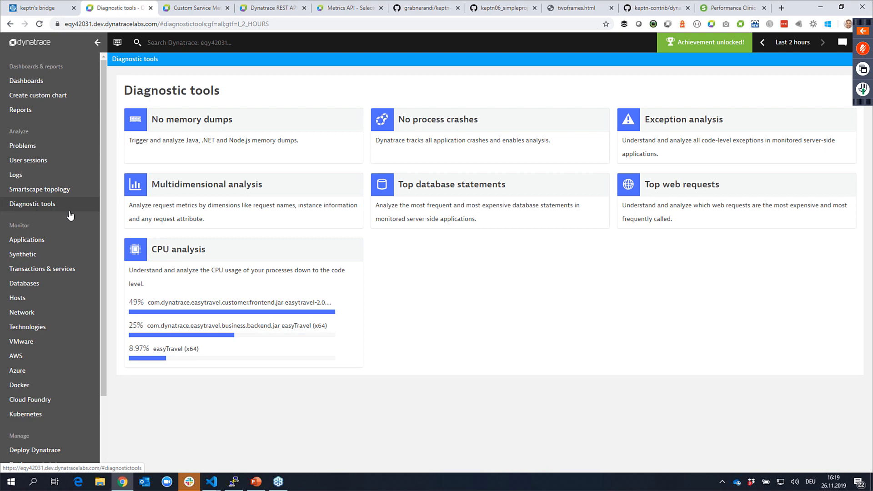
pyautogui.click(193, 201)
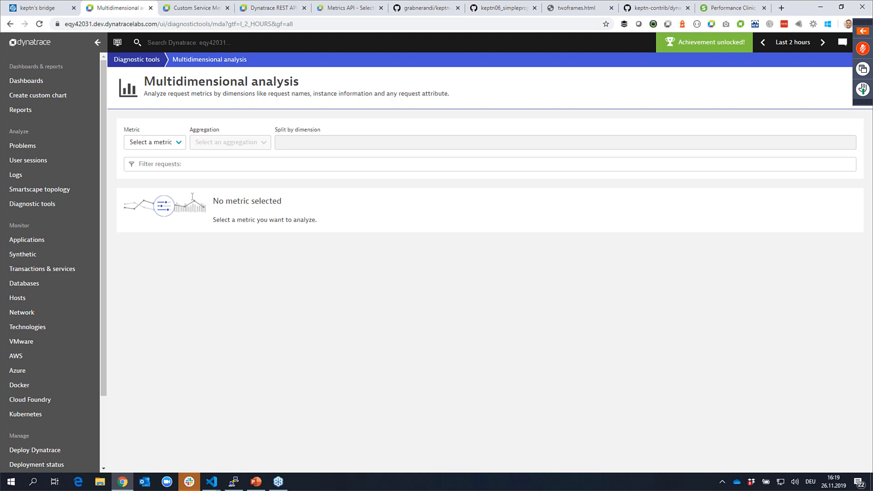
pyautogui.click(178, 143)
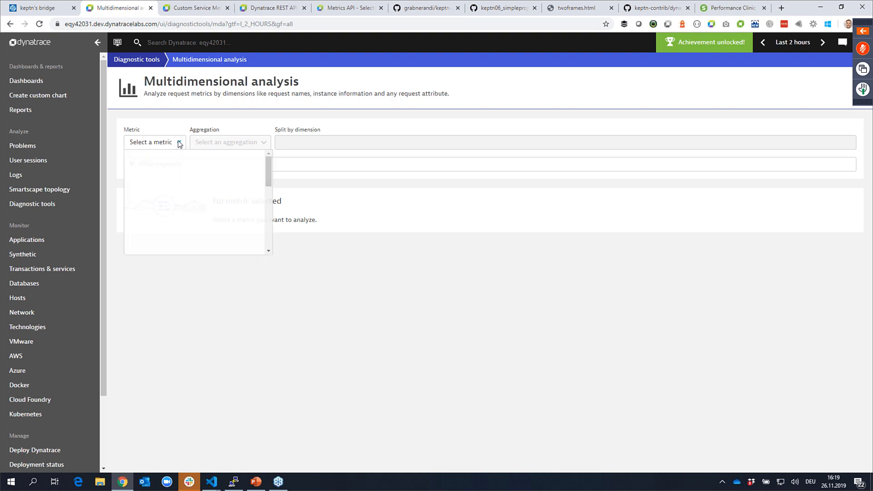
pyautogui.scroll(-1, 196, 209)
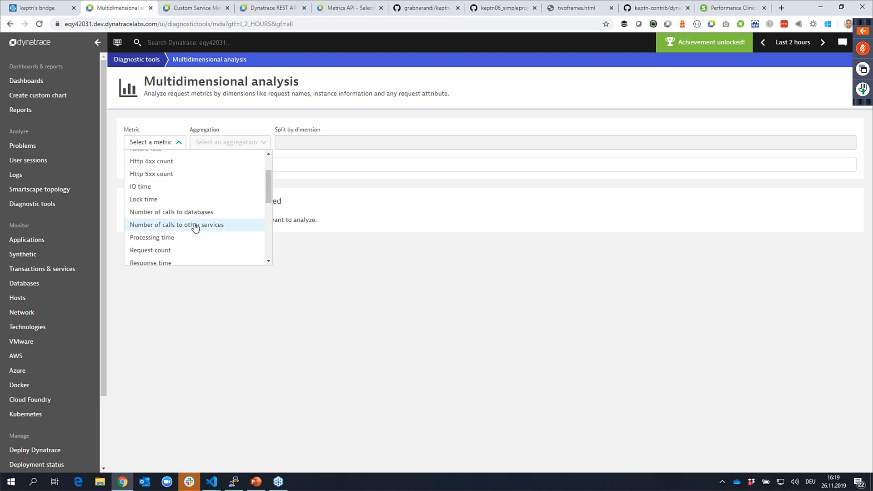
pyautogui.scroll(-1, 191, 228)
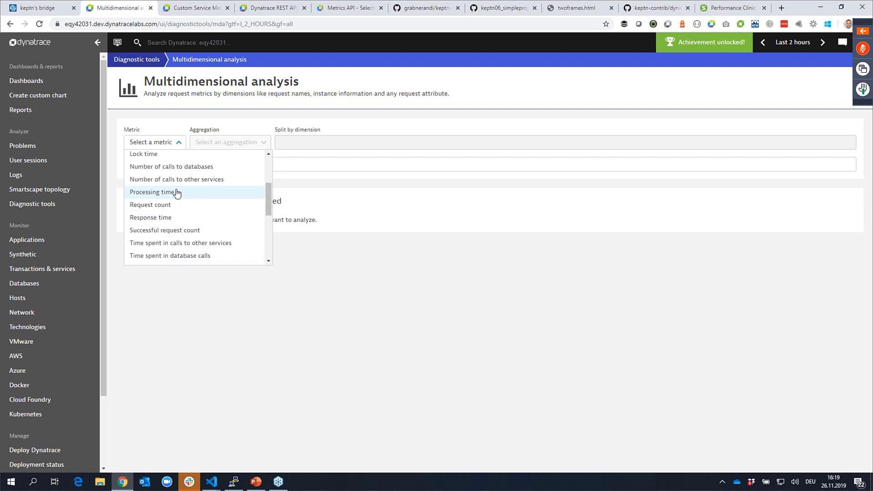
pyautogui.click(184, 221)
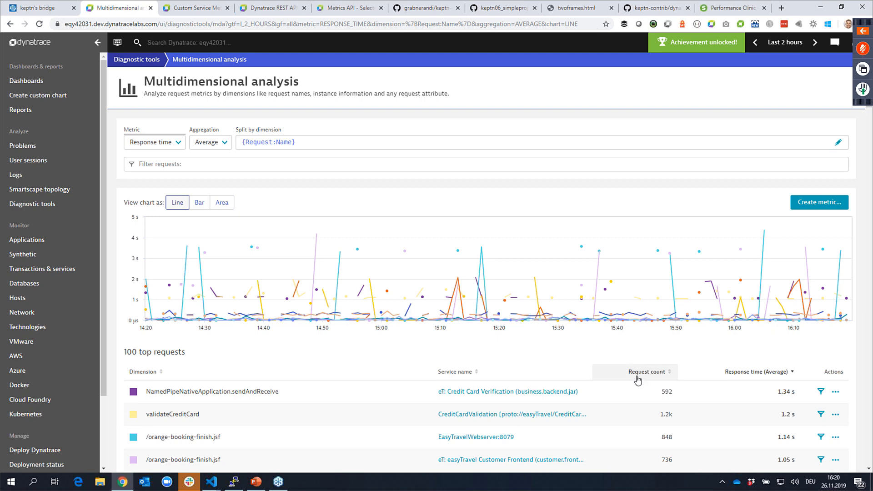
# Review the top requests and open the easyTravel Customer Frontend service listed for /orange-booking-finish.jsf
pyautogui.scroll(-7, 609, 350)
pyautogui.scroll(7, 608, 351)
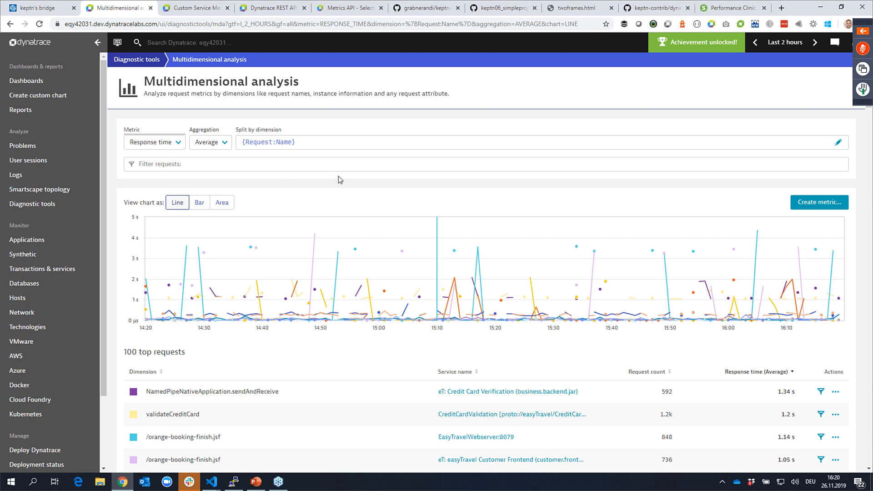
pyautogui.scroll(-2, 473, 430)
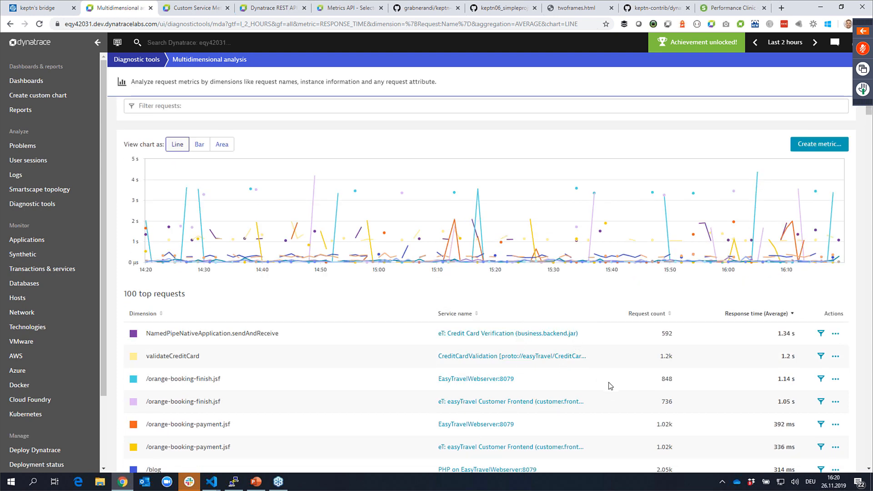
pyautogui.scroll(-1, 609, 382)
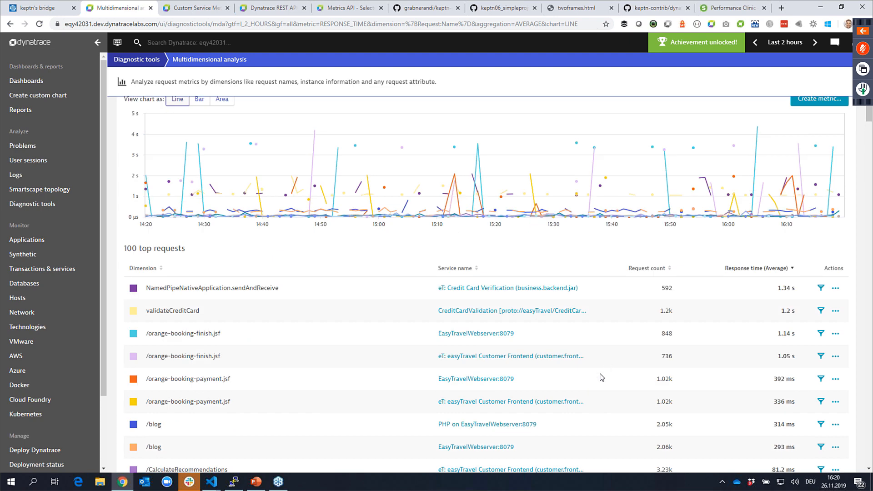
pyautogui.click(486, 358)
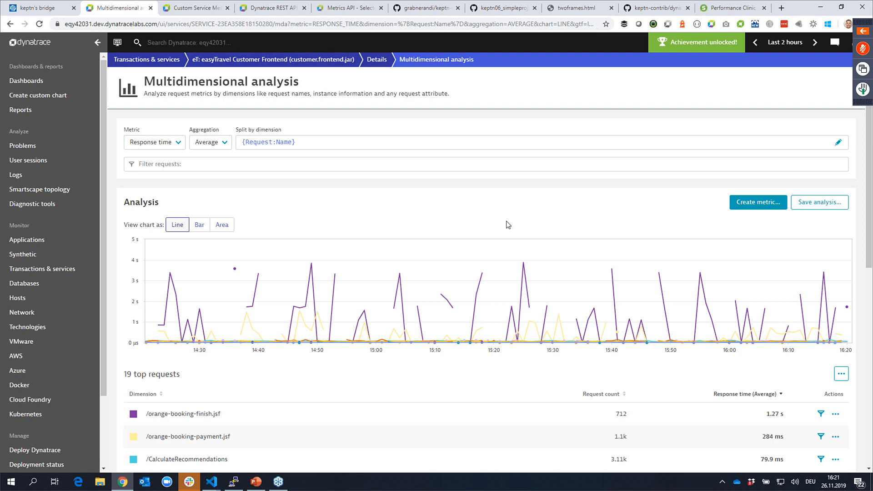
# Filter the service's requests to the HTTP method GET
pyautogui.click(245, 164)
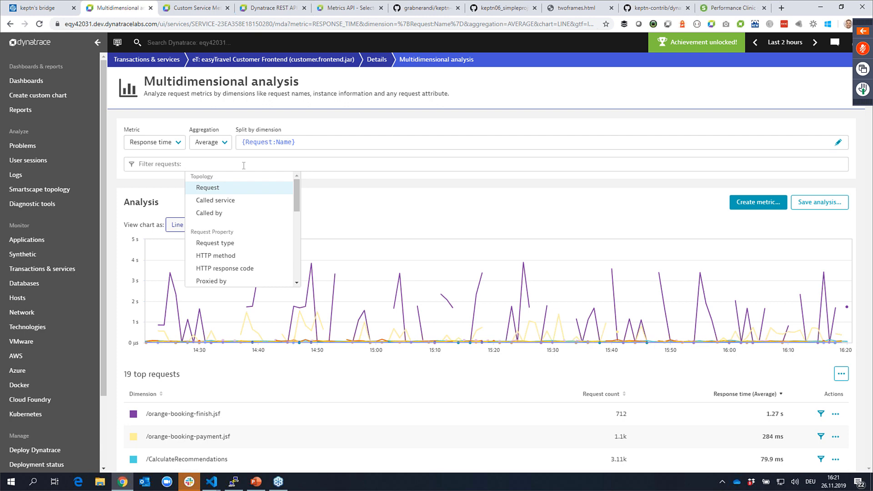
pyautogui.click(244, 256)
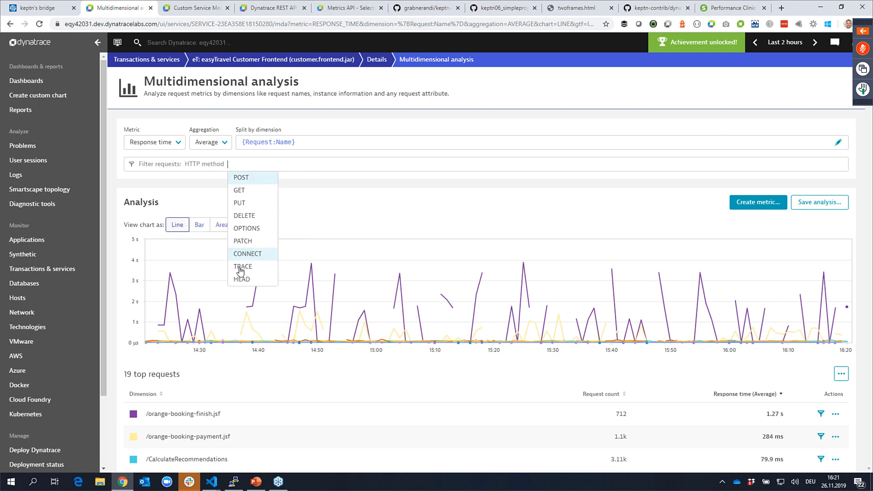
pyautogui.click(247, 191)
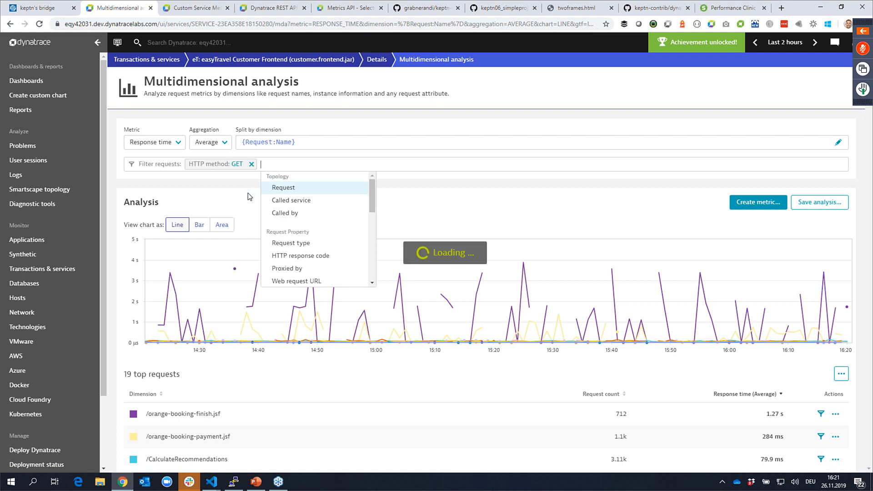
pyautogui.click(484, 206)
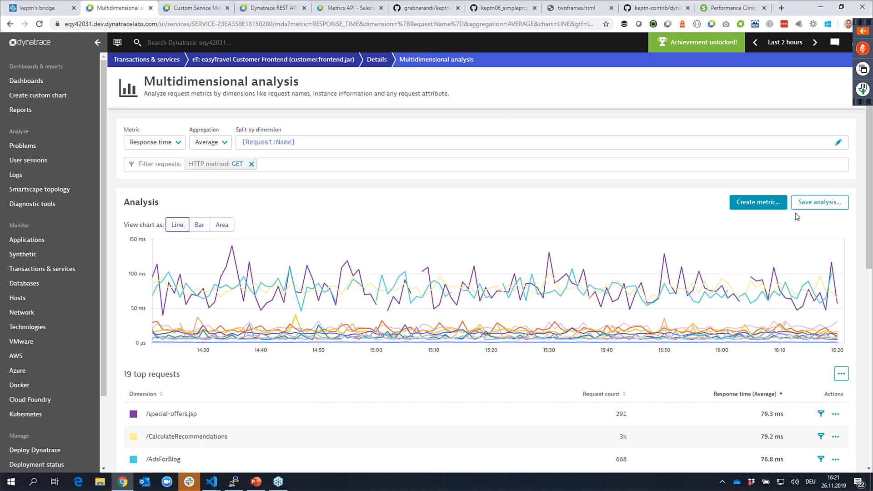
# Start a metric from this analysis named "RT by Request Name f eT" and open its advanced options
pyautogui.click(751, 204)
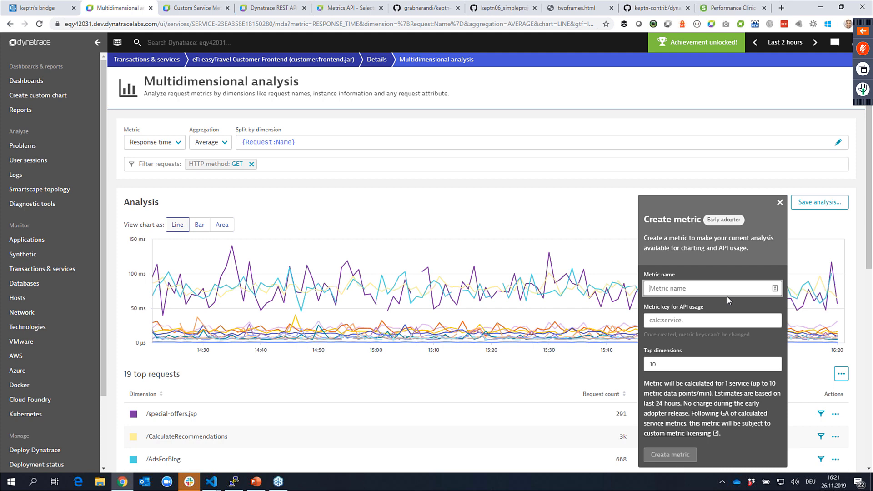
pyautogui.write('RT by Re')
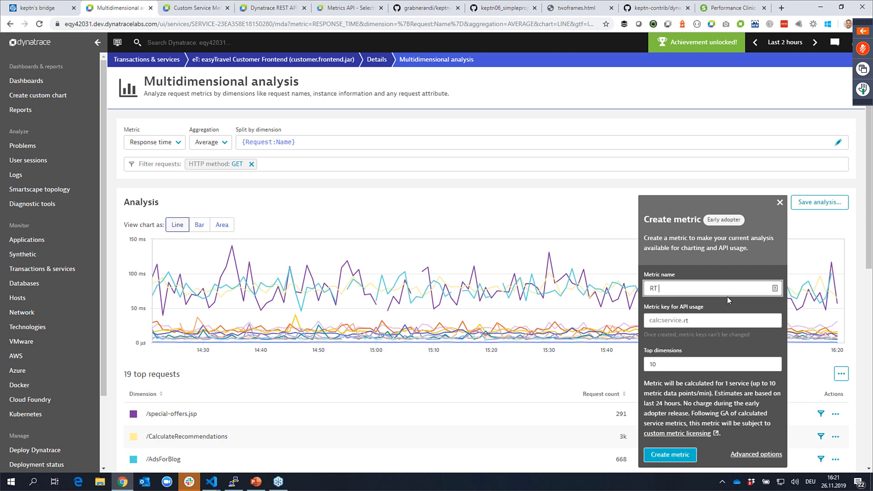
pyautogui.write('quest Name f eT')
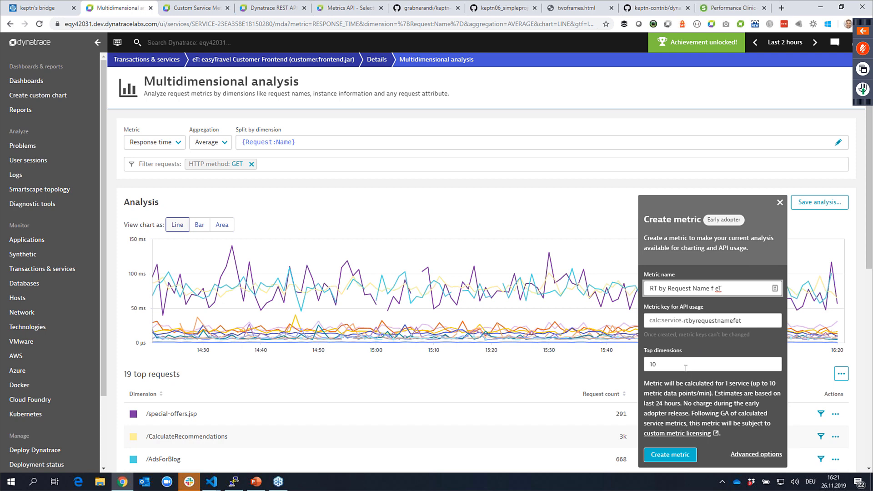
pyautogui.click(668, 453)
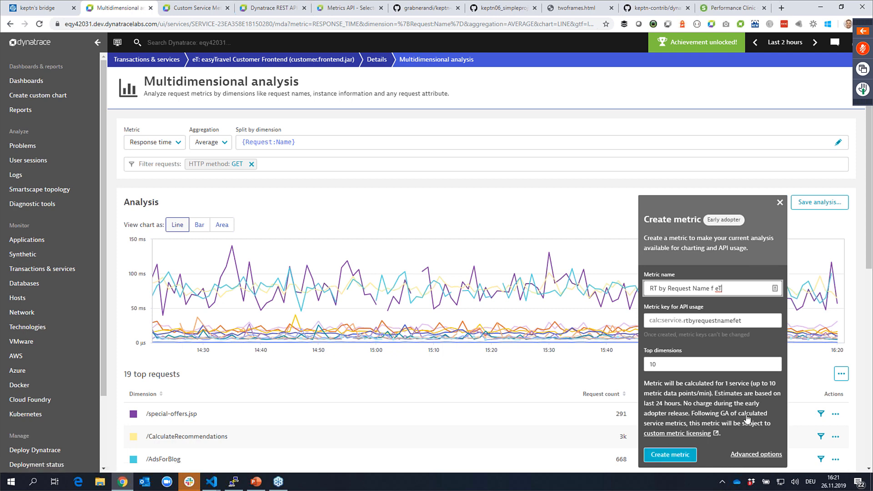
pyautogui.click(753, 457)
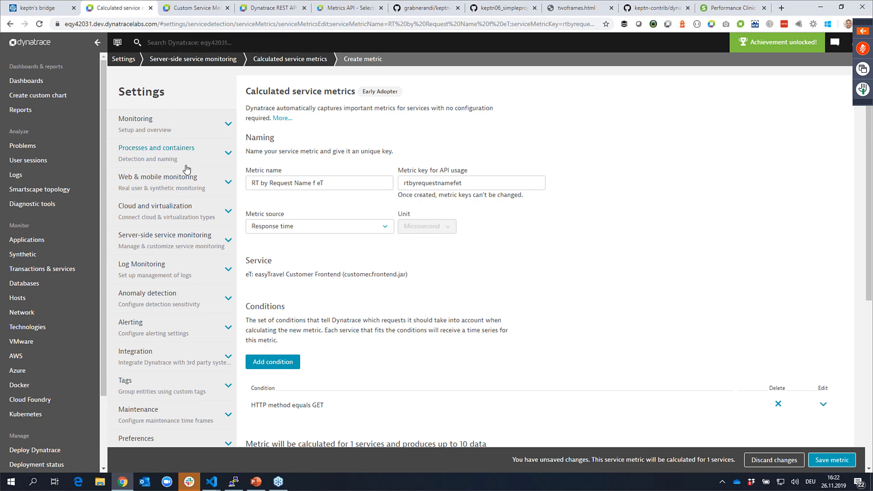
# Expand the Server-side service monitoring settings to see where calculated service metrics are configured
pyautogui.scroll(-1, 186, 169)
pyautogui.scroll(-2, 186, 170)
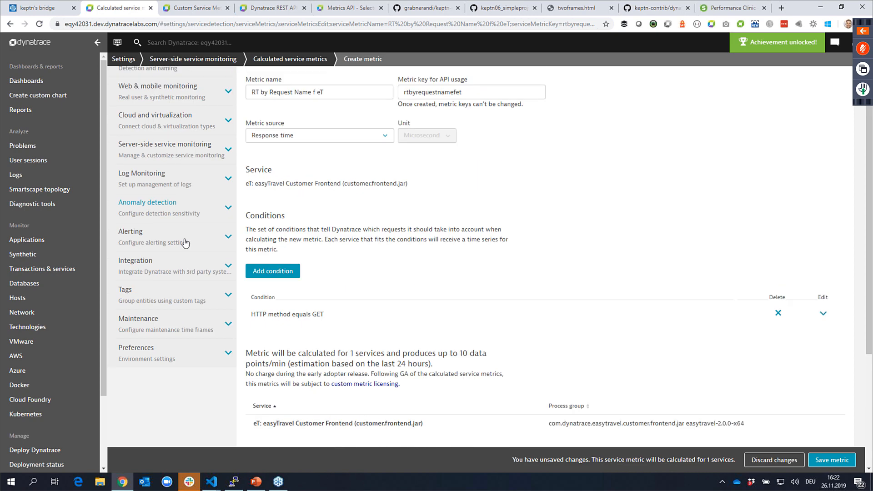
pyautogui.click(182, 150)
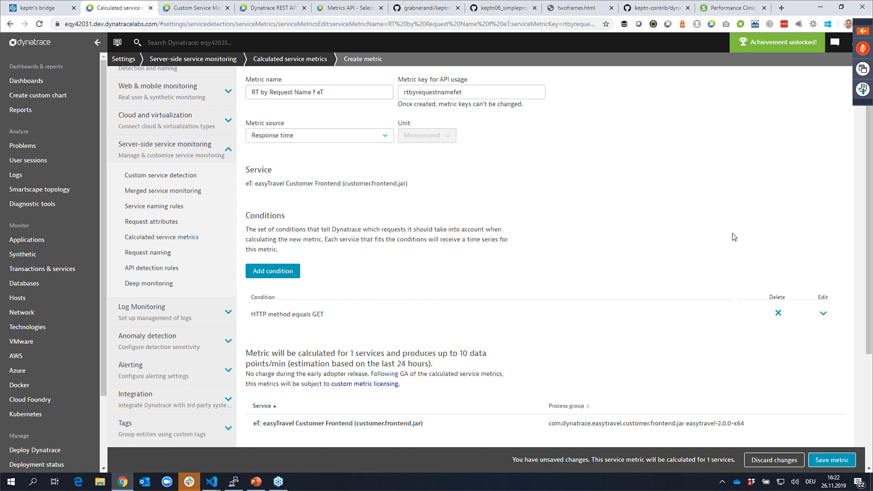
pyautogui.scroll(2, 732, 237)
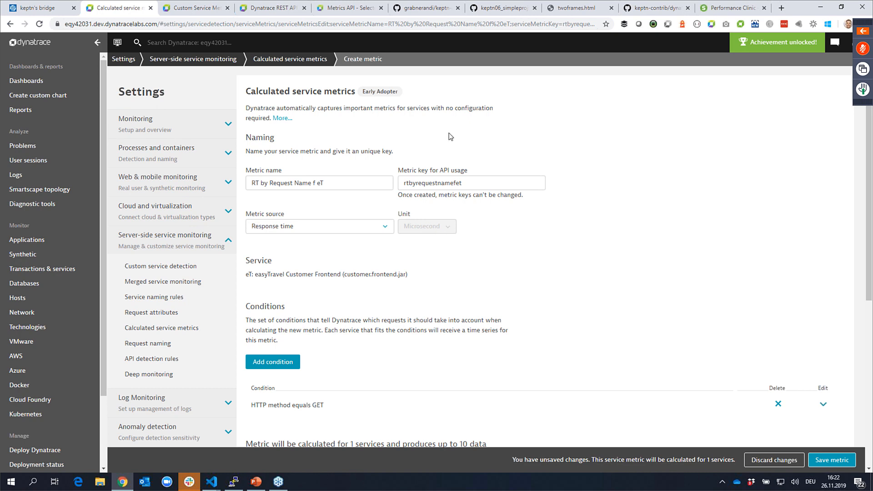
# Review the new metric's name, API key, available metric sources and assigned service
pyautogui.moveTo(367, 183); pyautogui.dragTo(237, 187)
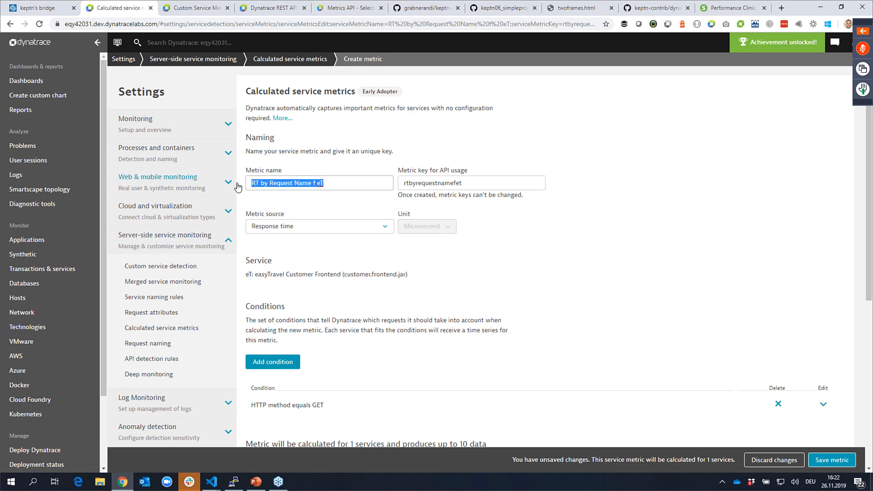
pyautogui.click(627, 272)
pyautogui.moveTo(479, 182); pyautogui.dragTo(405, 190)
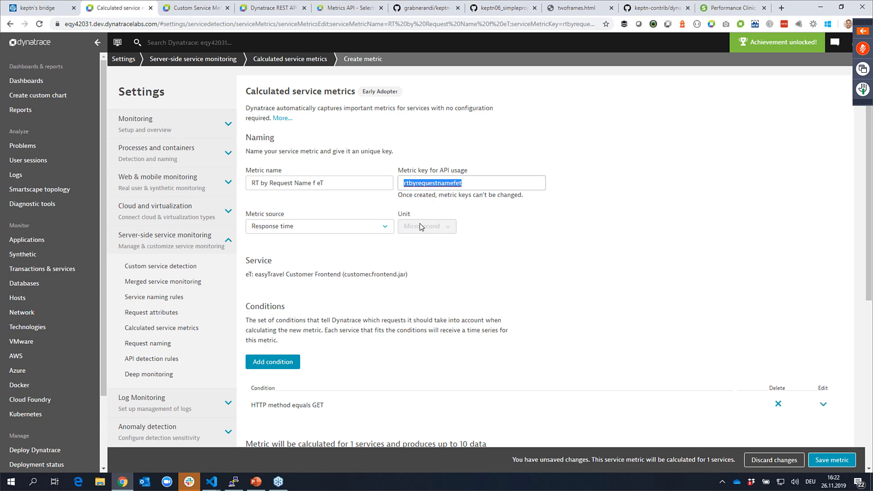
pyautogui.click(385, 227)
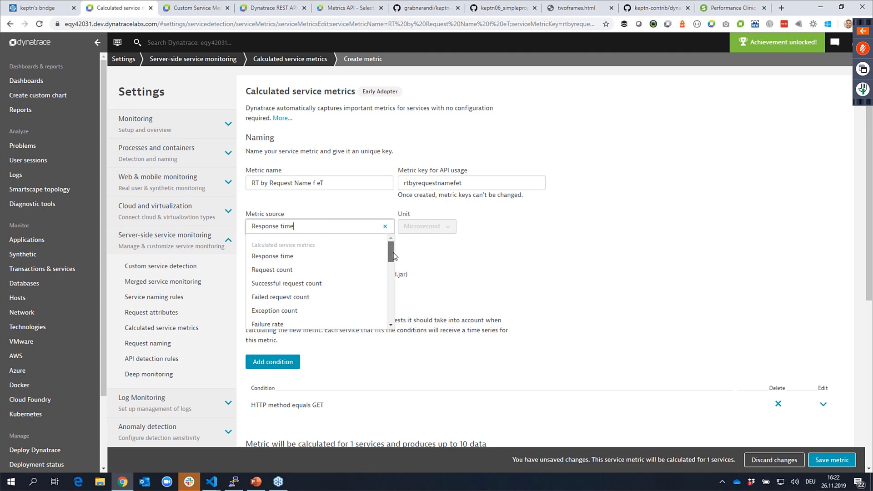
pyautogui.moveTo(391, 251)
pyautogui.mouseDown()
pyautogui.moveTo(386, 316)
pyautogui.moveTo(385, 250)
pyautogui.mouseUp()
pyautogui.click(591, 246)
pyautogui.scroll(-3, 614, 248)
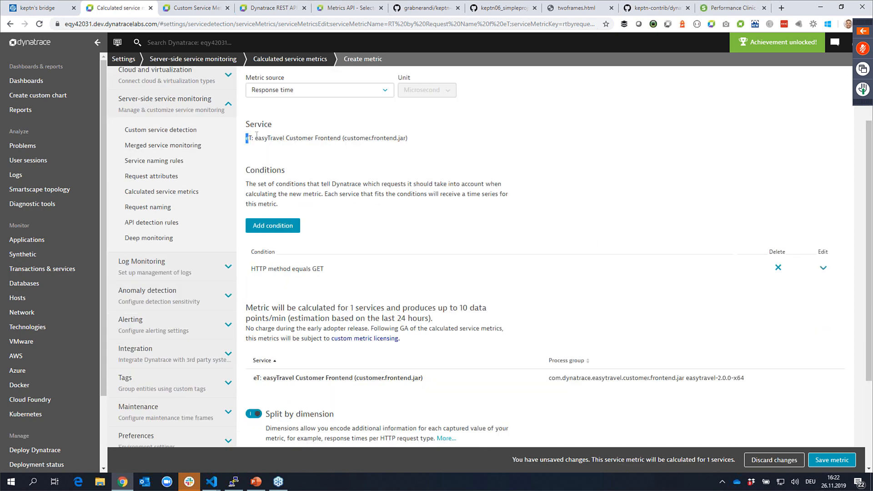
pyautogui.moveTo(257, 135); pyautogui.dragTo(419, 149)
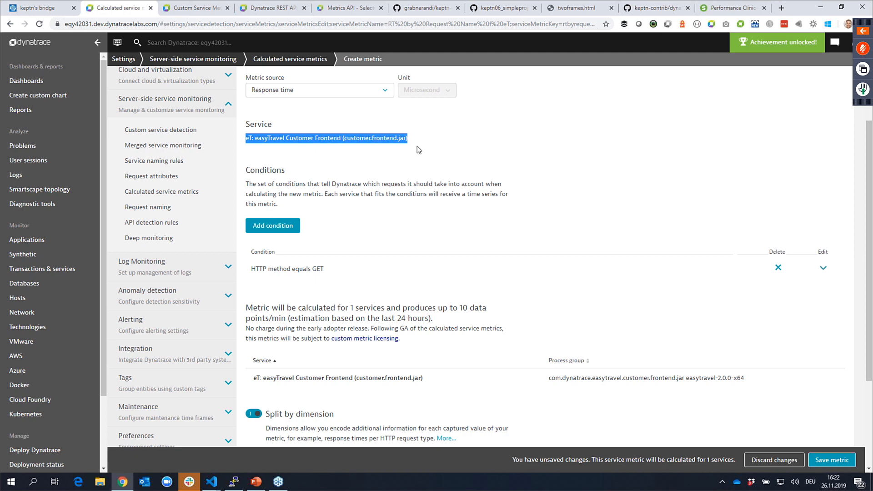
pyautogui.click(490, 167)
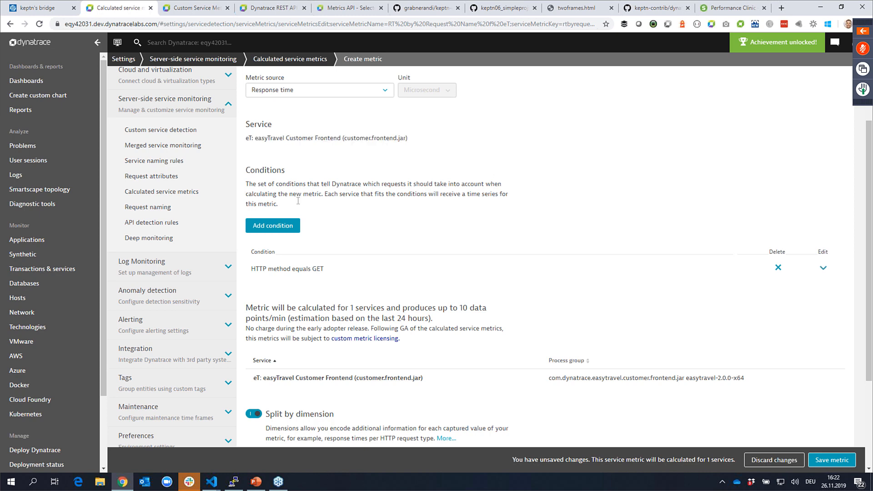
# Inspect the HTTP method equals GET condition and its available attributes, then close the condition editor
pyautogui.click(279, 269)
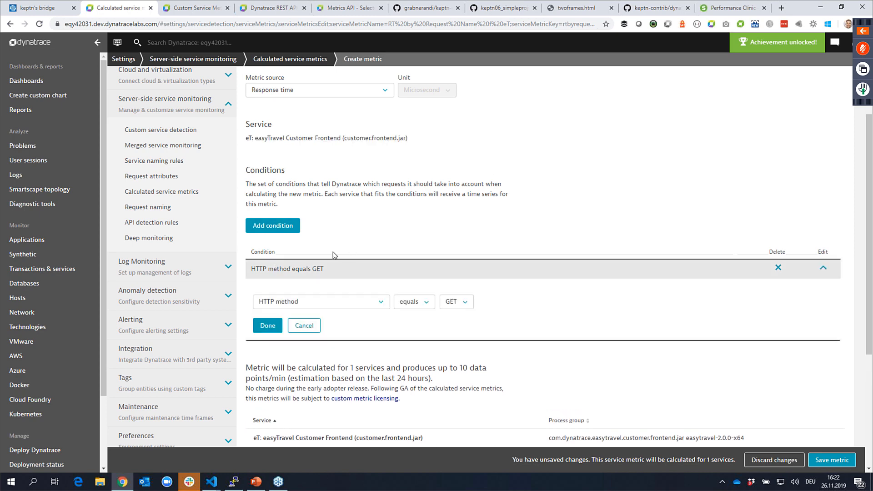
pyautogui.click(382, 302)
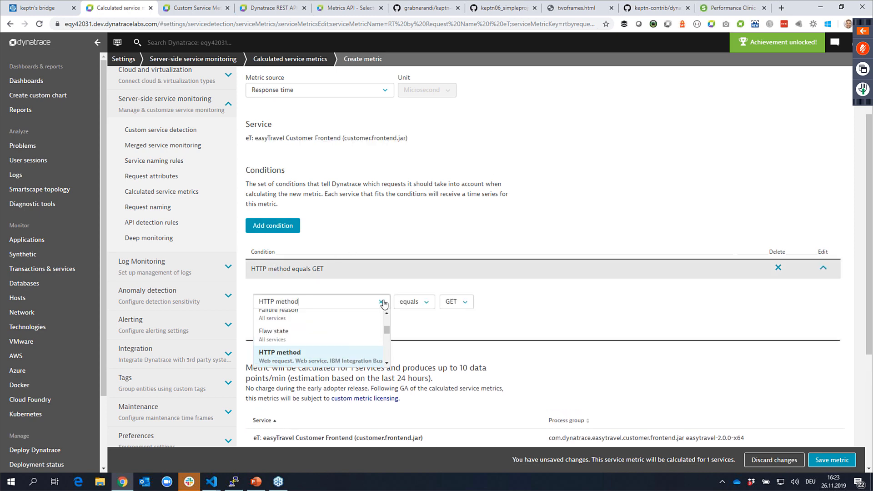
pyautogui.moveTo(386, 331); pyautogui.dragTo(394, 313)
pyautogui.click(543, 300)
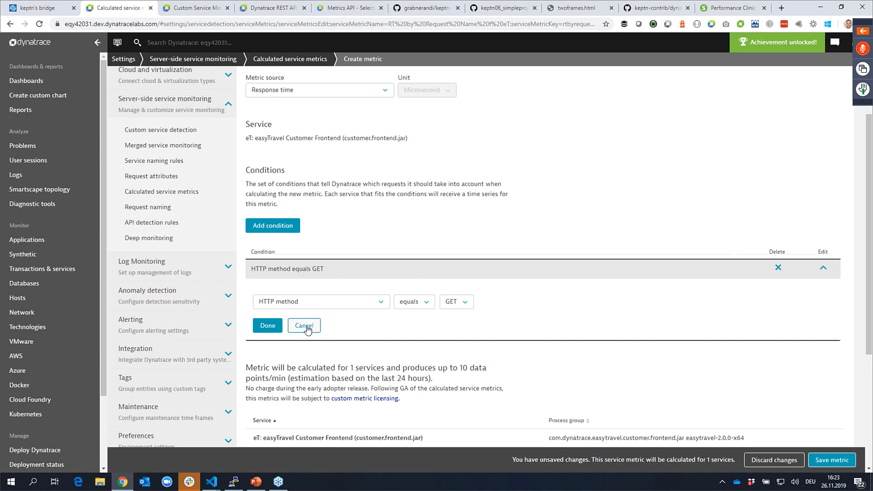
pyautogui.click(279, 327)
# Try appending the free text "asjfölkasjfdsa" to the {Request:Name} dimension value pattern, and erase it again
pyautogui.scroll(-3, 571, 189)
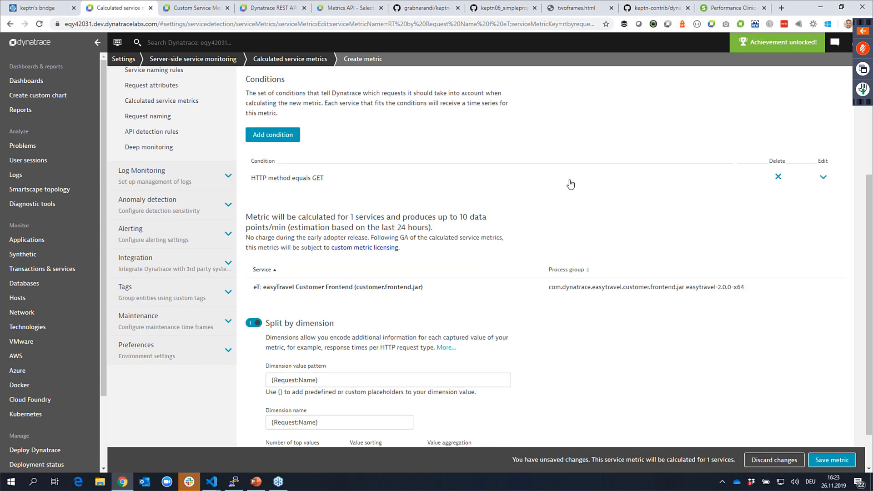
pyautogui.scroll(-1, 570, 184)
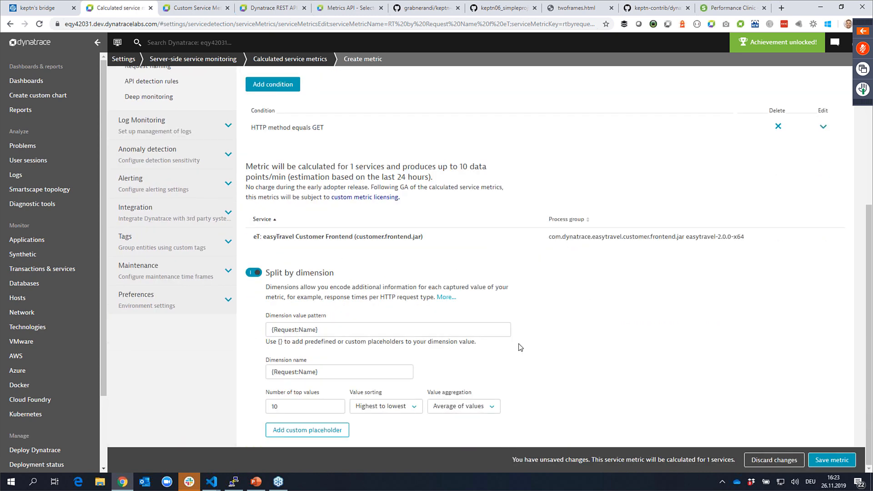
pyautogui.click(342, 327)
pyautogui.write('asjfölkasjfdsa')
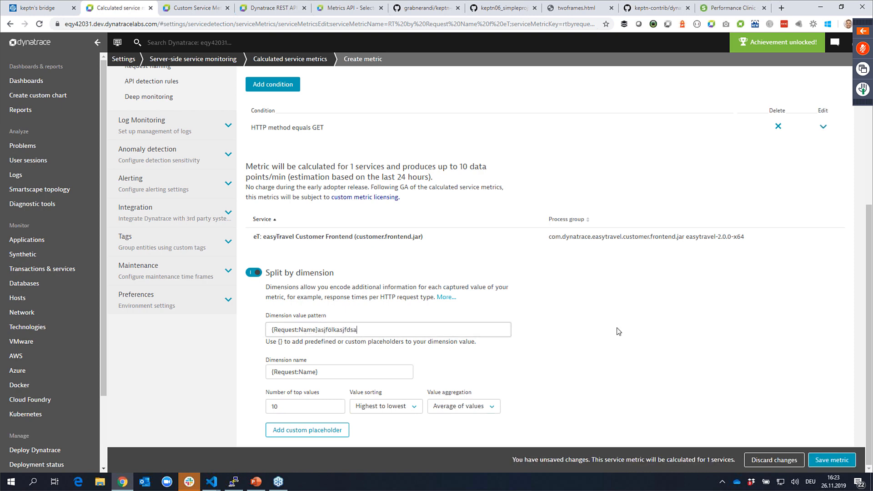
pyautogui.press('BackSpace')
pyautogui.press('BackSpace')
pyautogui.press('BackSpace')
pyautogui.press('BackSpace')
pyautogui.press('BackSpace')
pyautogui.press('BackSpace')
pyautogui.press('BackSpace')
pyautogui.press('BackSpace')
pyautogui.press('BackSpace')
pyautogui.press('BackSpace')
pyautogui.press('BackSpace')
pyautogui.press('BackSpace')
pyautogui.press('BackSpace')
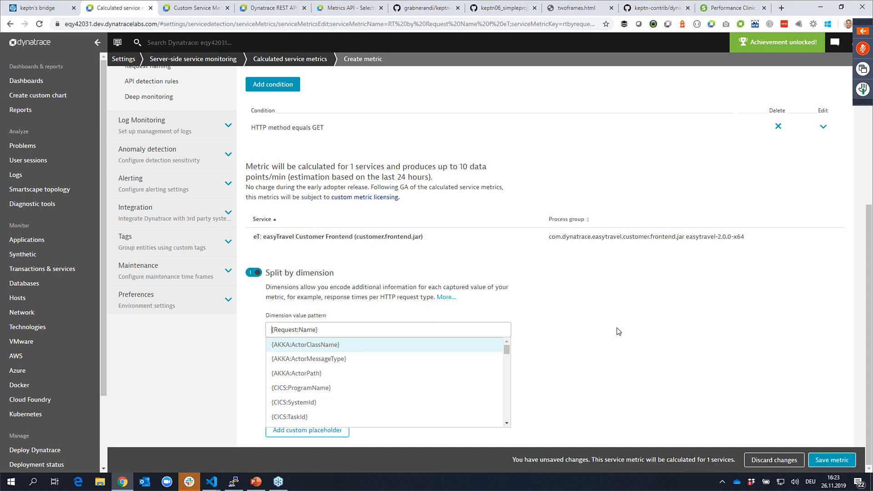
# Try prefixing the {Request:Name} dimension value pattern with {HTTP-Method}-, and remove the prefix again
pyautogui.write('{reque')
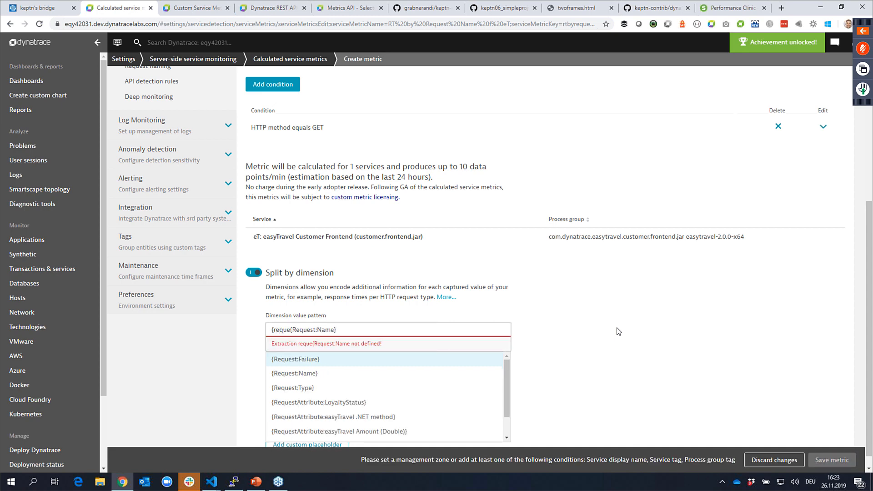
pyautogui.press('BackSpace')
pyautogui.press('BackSpace')
pyautogui.press('BackSpace')
pyautogui.press('BackSpace')
pyautogui.press('BackSpace')
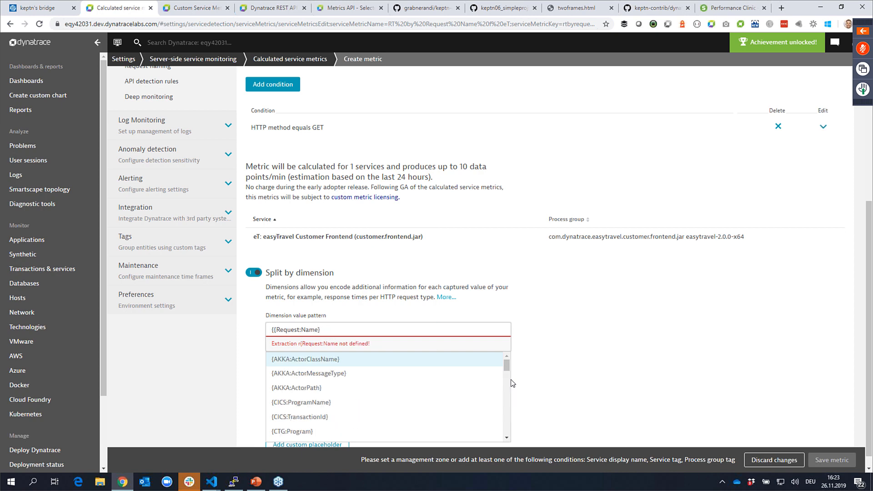
pyautogui.write('Http')
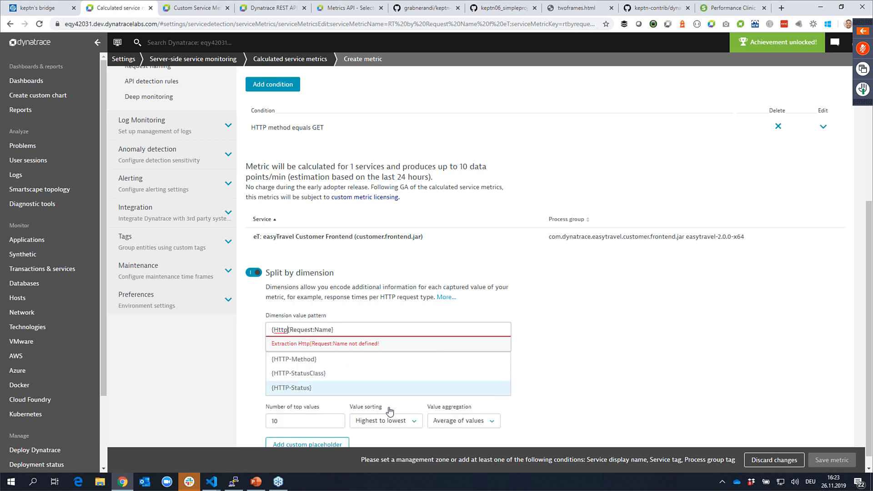
pyautogui.click(295, 359)
pyautogui.write('-Method}-')
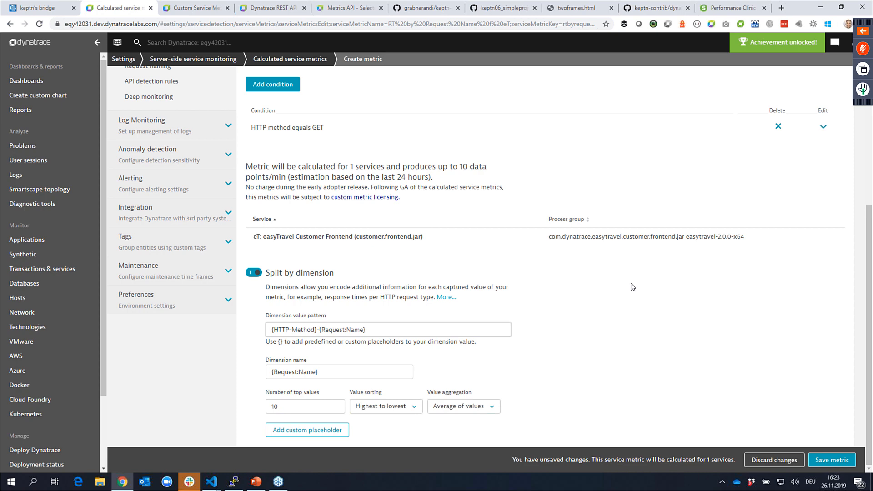
pyautogui.hotkey('shift', 'Home')
pyautogui.press('BackSpace')
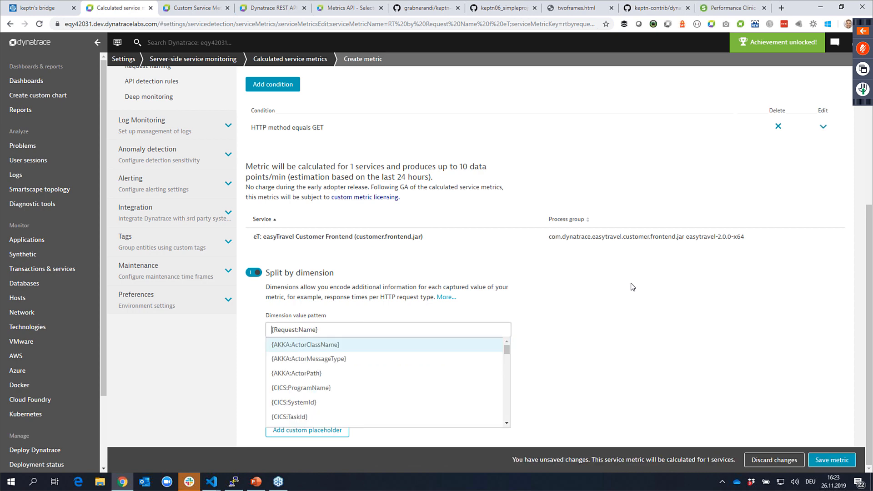
pyautogui.click(632, 287)
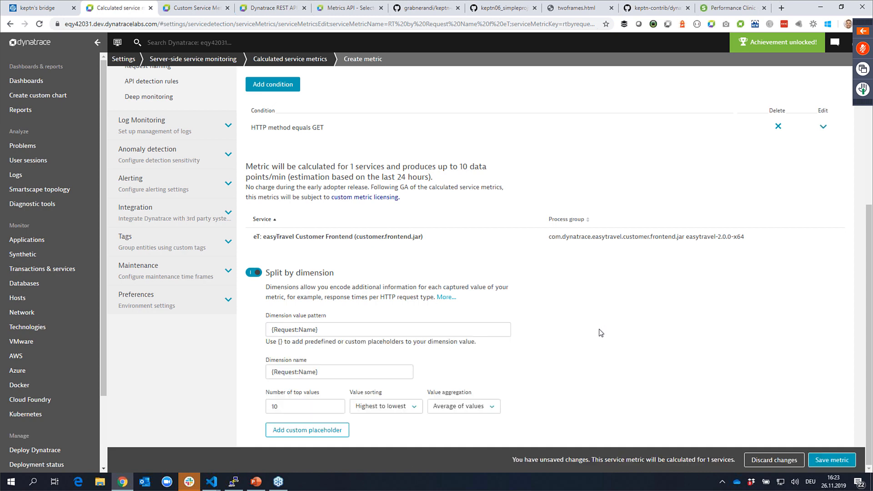
# Set the dimension name to Endpoint and save the new calculated service metric
pyautogui.moveTo(389, 371); pyautogui.dragTo(270, 371)
pyautogui.write('Request')
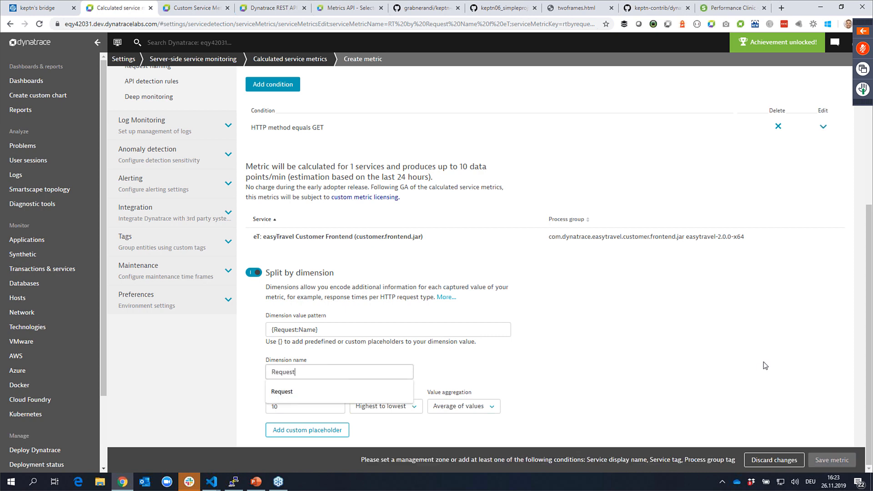
pyautogui.press('BackSpace')
pyautogui.press('BackSpace')
pyautogui.press('BackSpace')
pyautogui.press('BackSpace')
pyautogui.press('BackSpace')
pyautogui.press('BackSpace')
pyautogui.press('BackSpace')
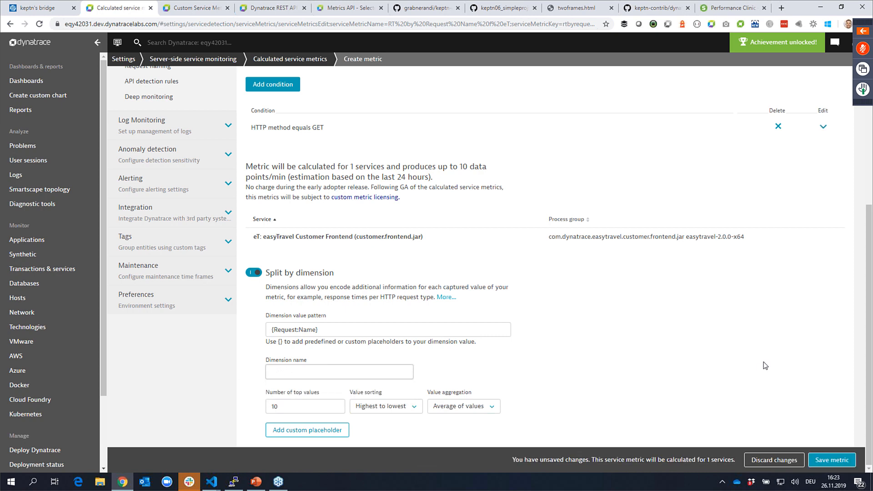
pyautogui.write('Endpoint')
pyautogui.click(832, 464)
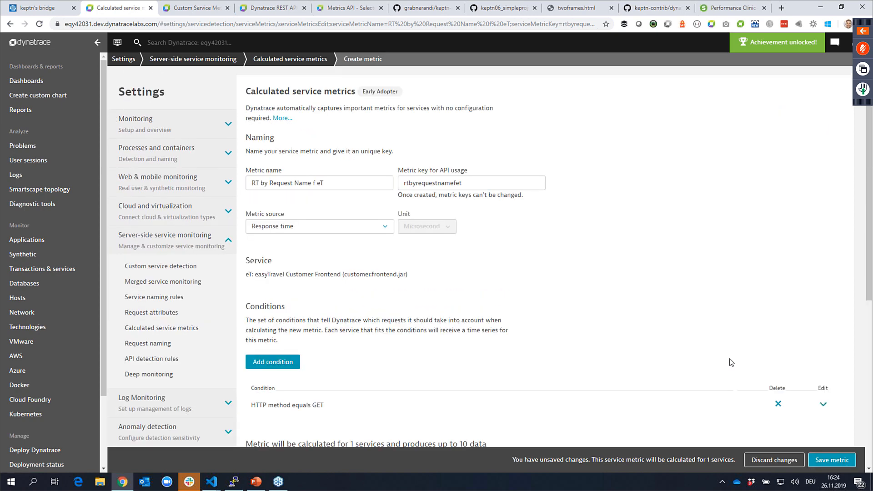
pyautogui.click(822, 460)
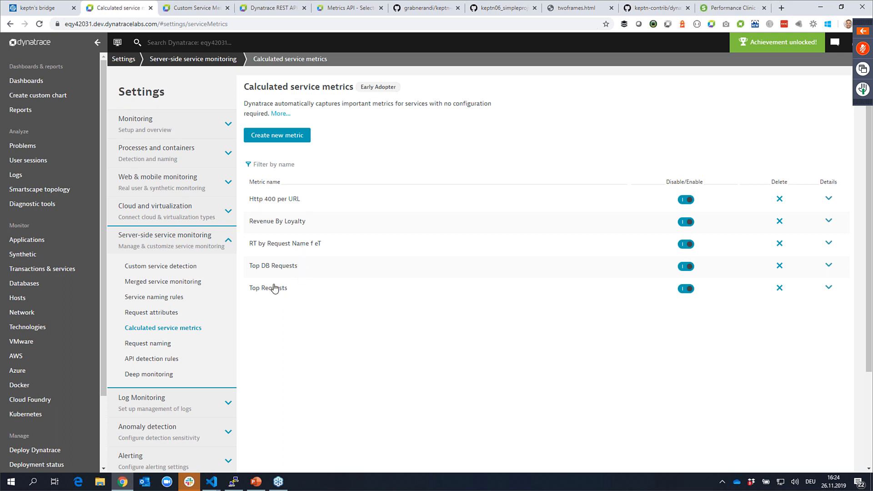
# Check the summary of the RT by Request Name f eT metric, and open the Top DB Requests metric for editing
pyautogui.click(284, 248)
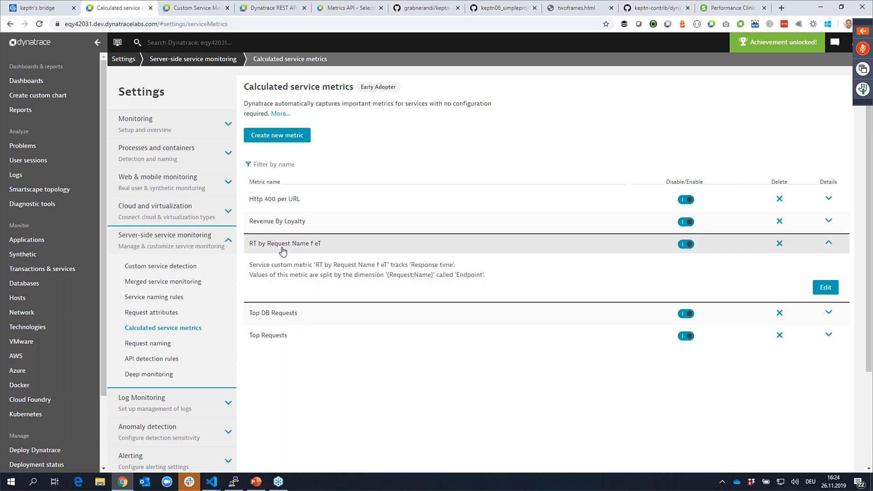
pyautogui.click(280, 248)
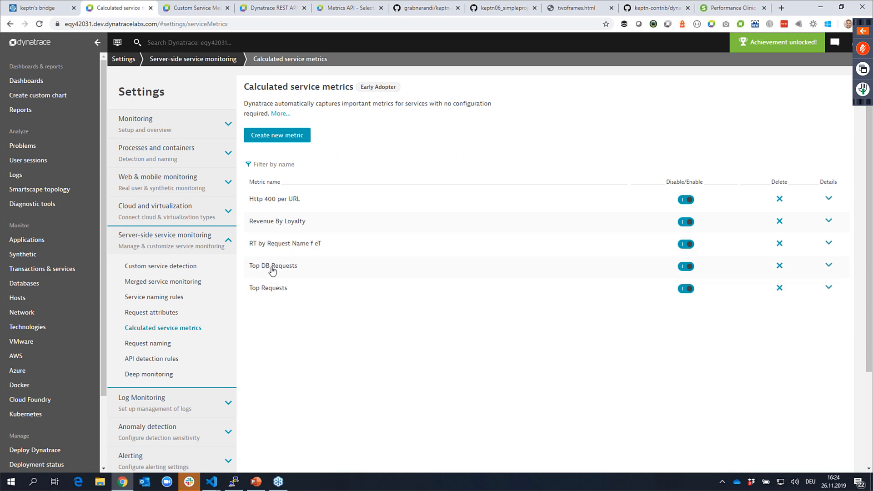
pyautogui.click(274, 269)
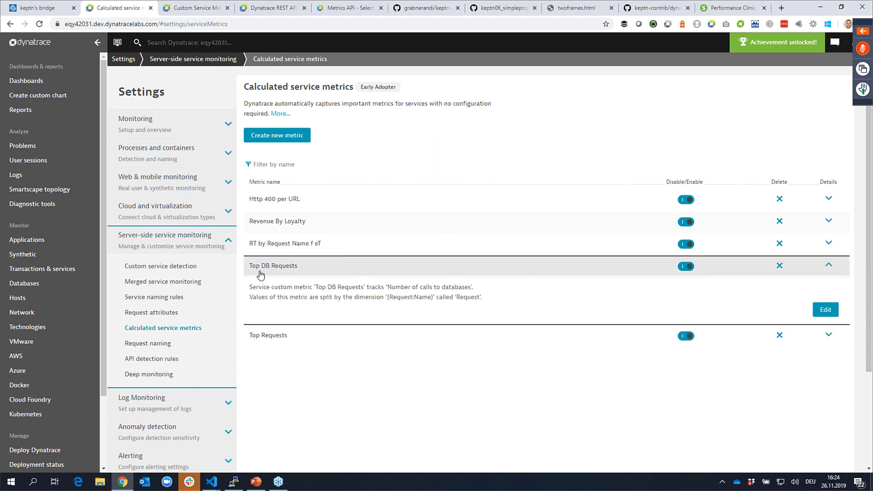
pyautogui.click(824, 310)
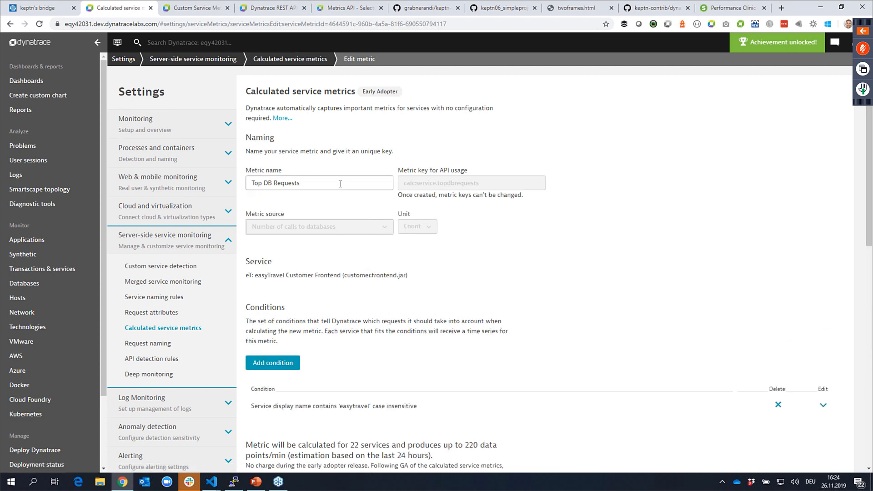
# Review the Top DB Requests metric's name, API key, service condition, matching services and dimension split, and return to the calculated service metrics list
pyautogui.moveTo(316, 183); pyautogui.dragTo(245, 188)
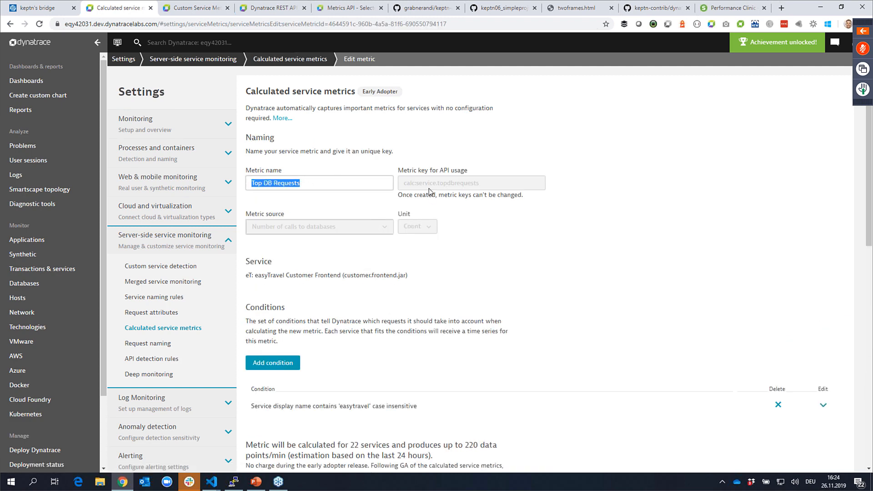
pyautogui.moveTo(503, 189); pyautogui.dragTo(401, 181)
pyautogui.click(622, 214)
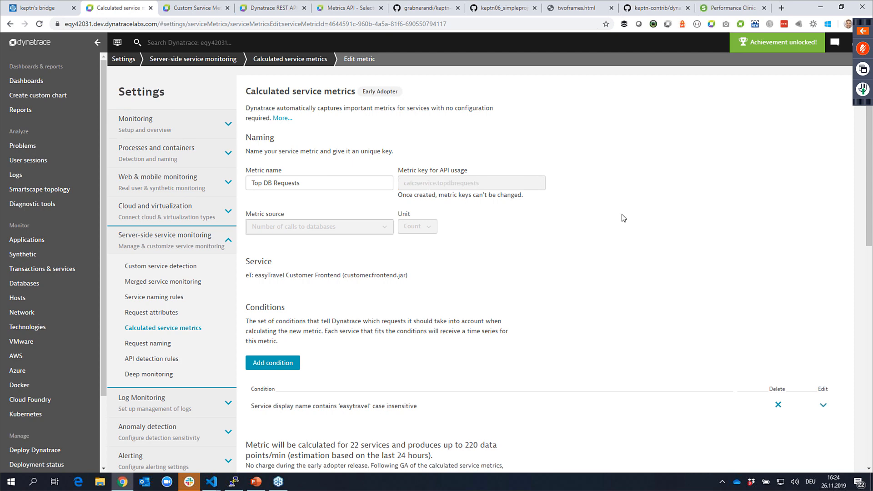
pyautogui.scroll(-1, 269, 193)
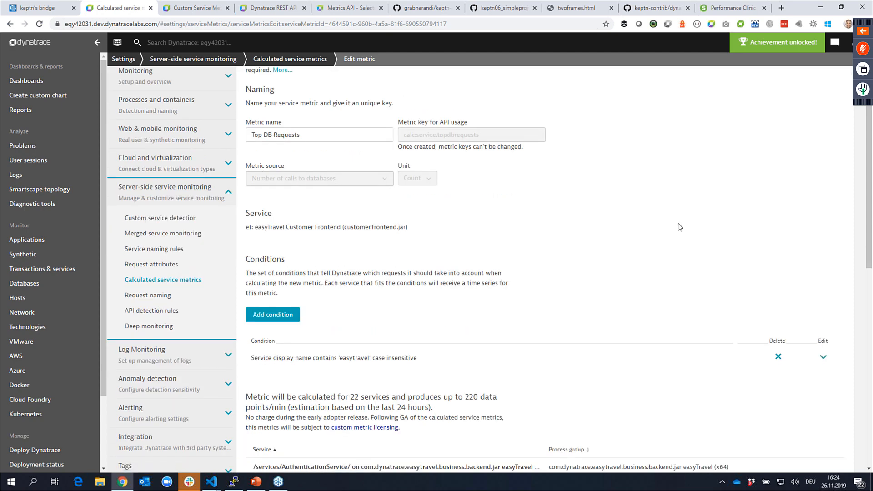
pyautogui.scroll(-1, 386, 257)
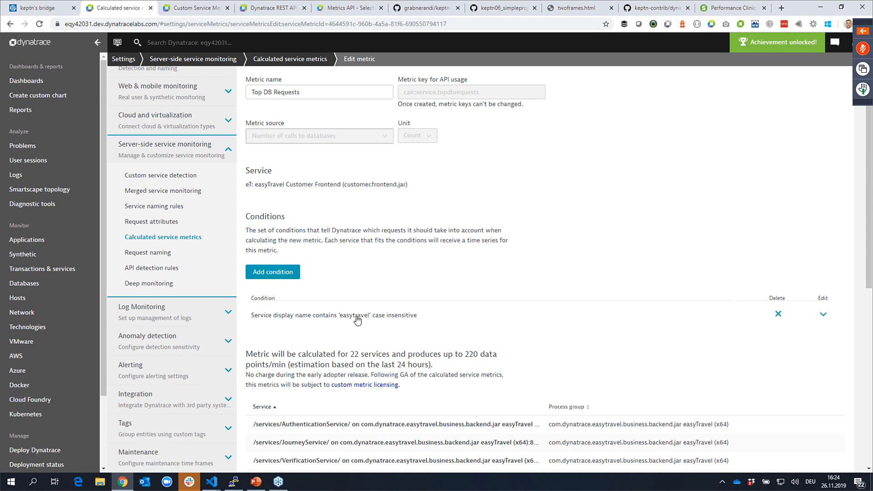
pyautogui.scroll(-2, 682, 218)
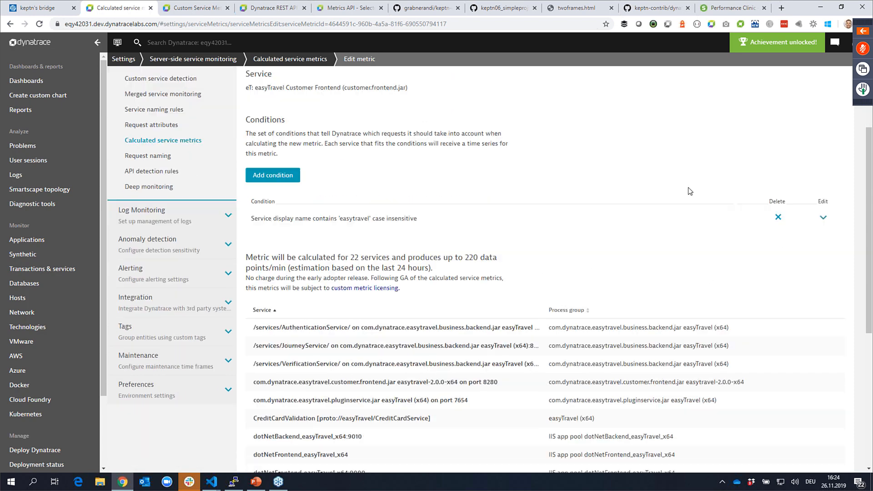
pyautogui.scroll(-2, 690, 191)
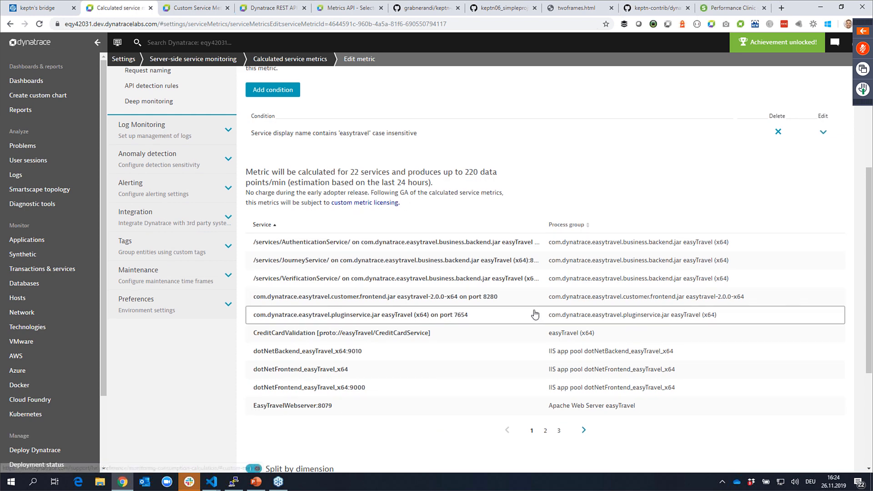
pyautogui.scroll(-4, 535, 314)
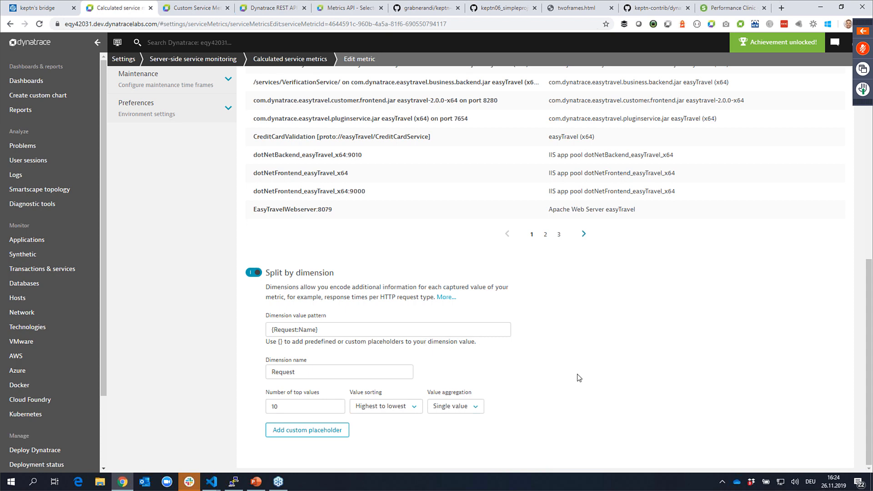
pyautogui.scroll(12, 577, 372)
pyautogui.click(293, 63)
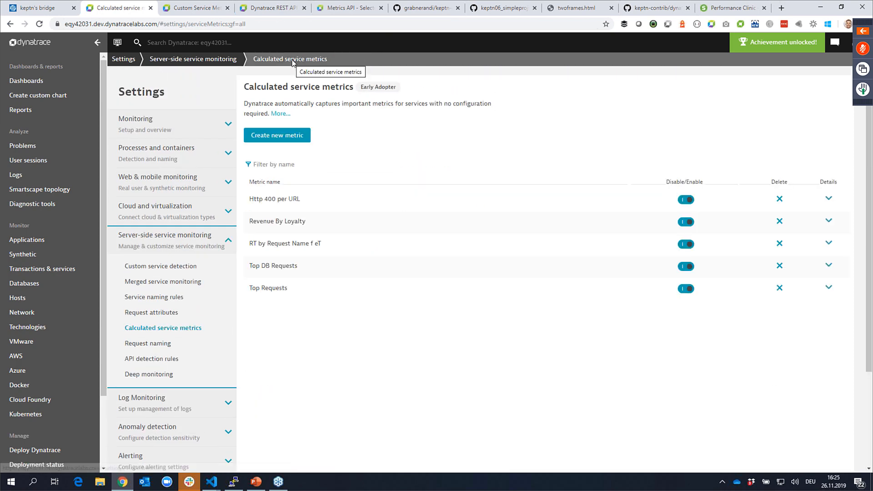
# Open the Revenue By Loyalty metric and review its request attribute source, service, Booking condition and dimension split
pyautogui.click(281, 224)
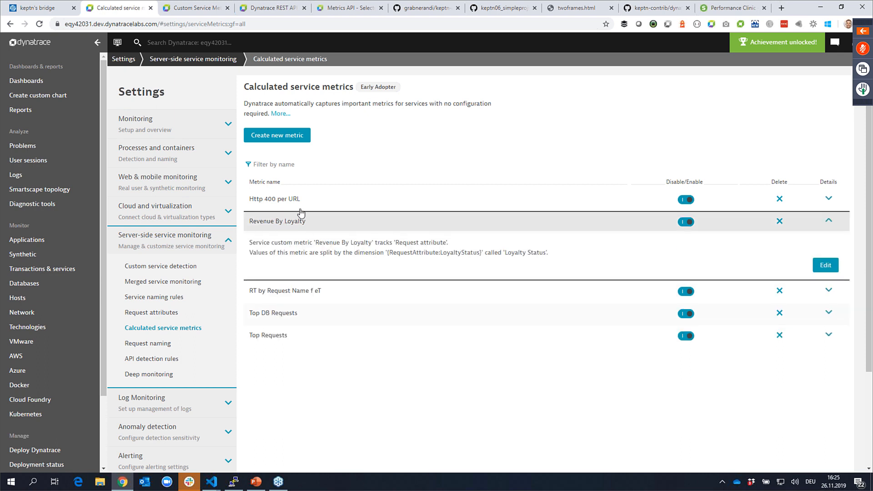
pyautogui.click(826, 266)
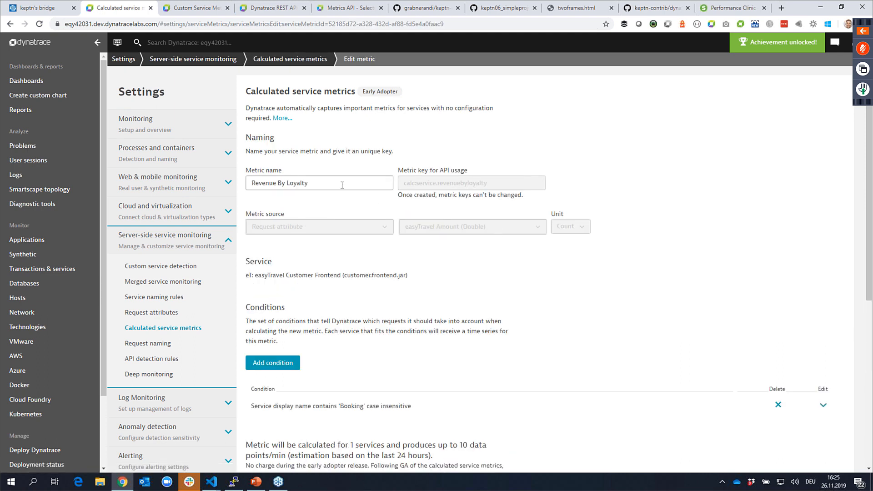
pyautogui.moveTo(353, 182); pyautogui.dragTo(249, 183)
pyautogui.click(271, 229)
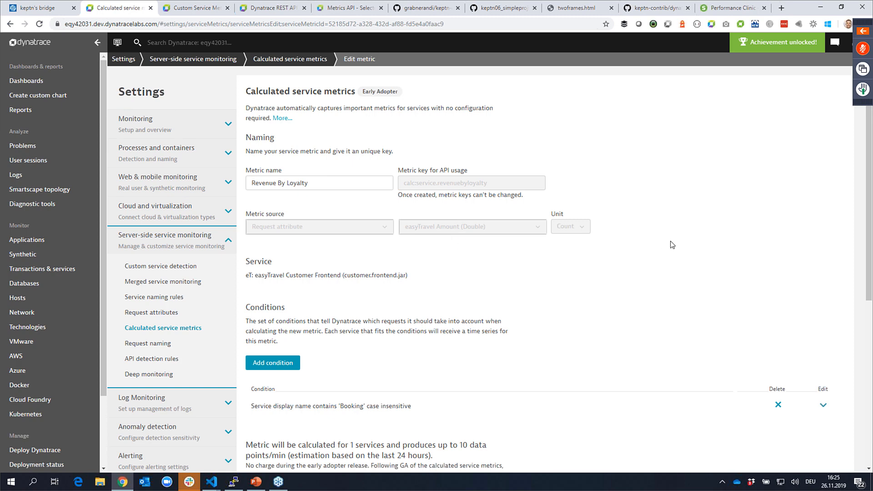
pyautogui.scroll(-1, 671, 241)
pyautogui.scroll(-2, 671, 245)
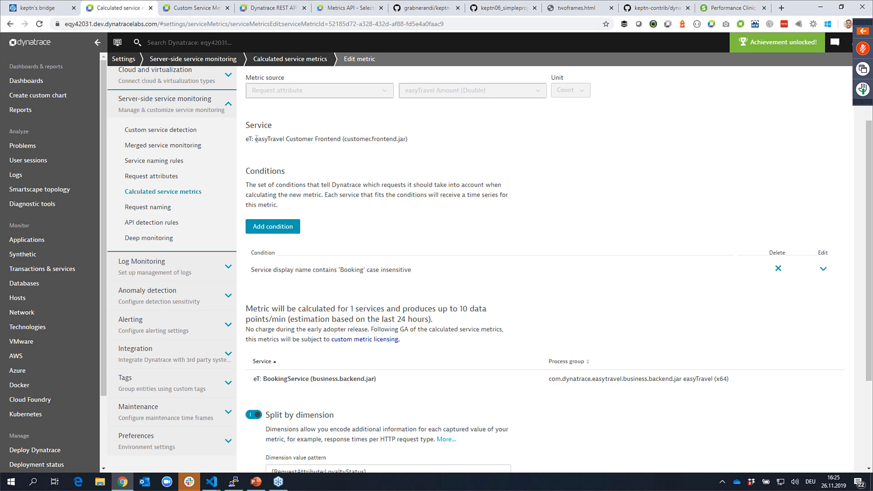
pyautogui.moveTo(253, 138); pyautogui.dragTo(412, 139)
pyautogui.click(523, 167)
pyautogui.scroll(-3, 567, 286)
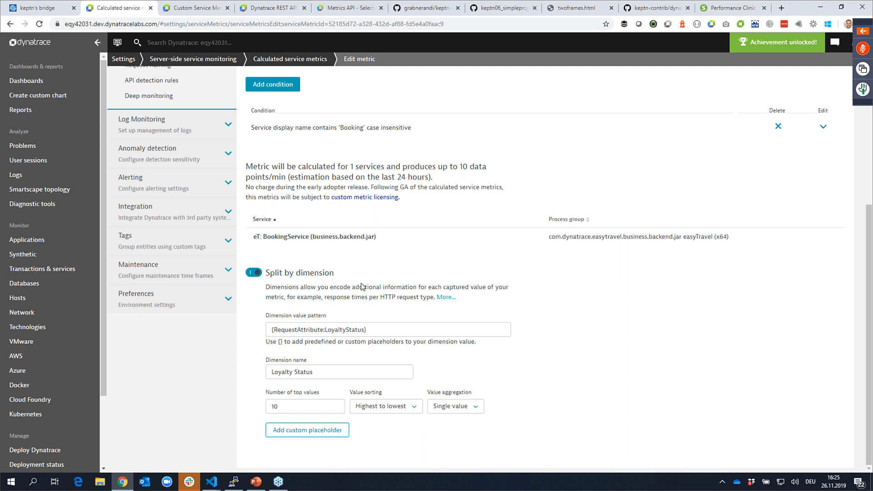
pyautogui.click(339, 370)
pyautogui.scroll(6, 542, 373)
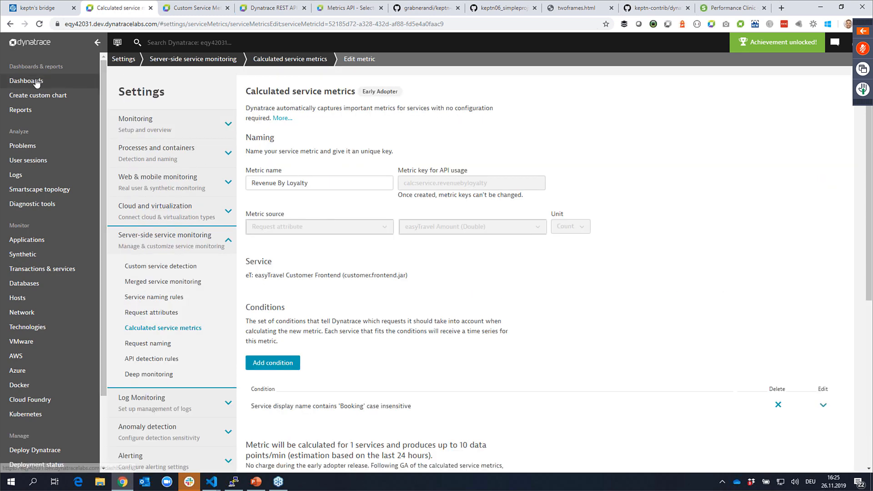
# Open the Perf Clinic Calculated Metrics dashboard and look over its charts for revenue, database requests and top requests
pyautogui.click(34, 80)
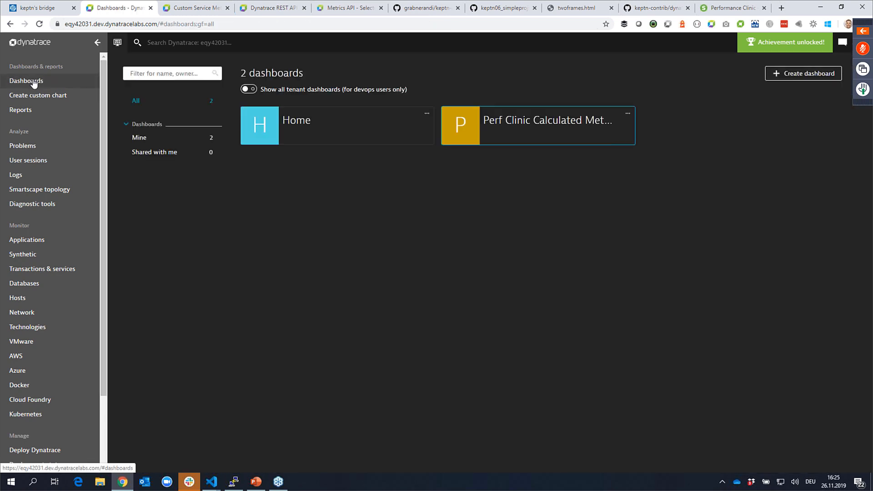
pyautogui.click(538, 137)
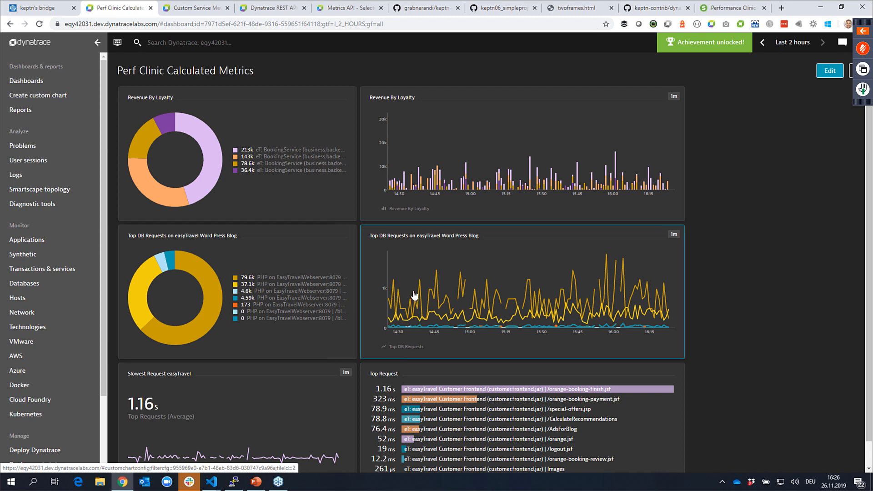
pyautogui.scroll(-1, 279, 380)
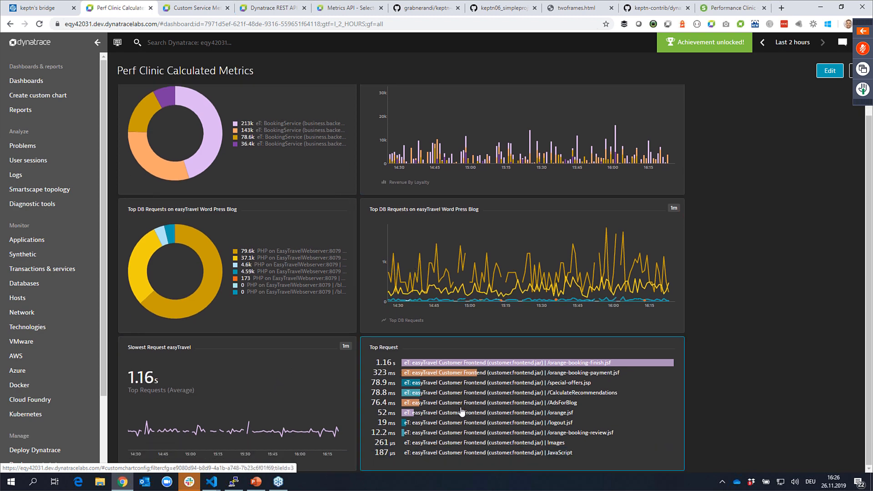
# Add a custom chart tile to the dashboard below the Slowest Request easyTravel tile, and open the tile's configuration
pyautogui.click(824, 73)
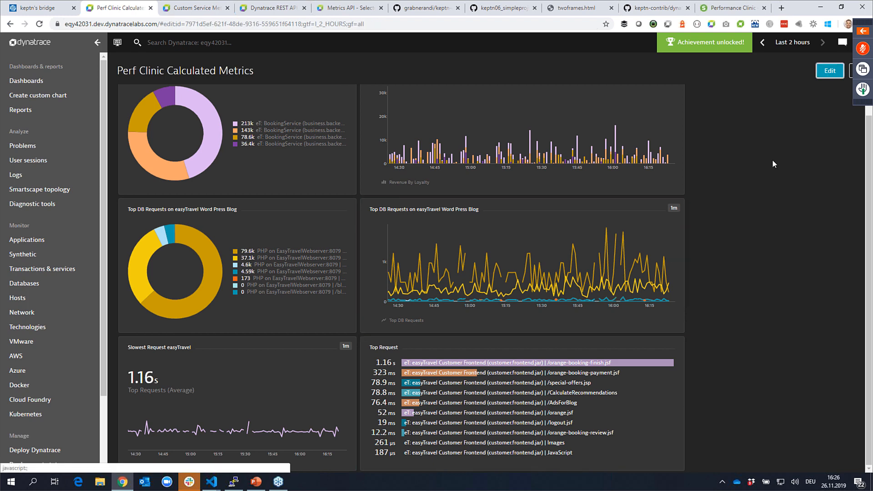
pyautogui.scroll(-3, 506, 337)
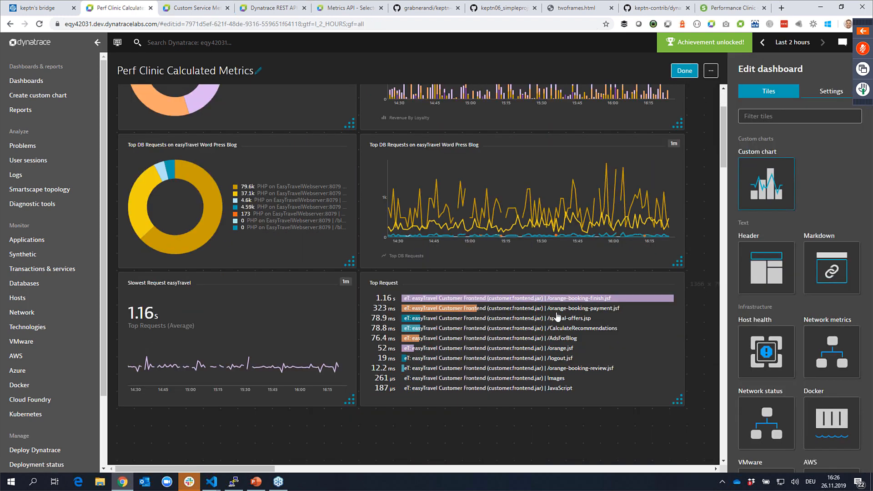
pyautogui.scroll(-3, 560, 311)
pyautogui.moveTo(766, 183); pyautogui.dragTo(180, 342)
pyautogui.moveTo(253, 408); pyautogui.dragTo(362, 403)
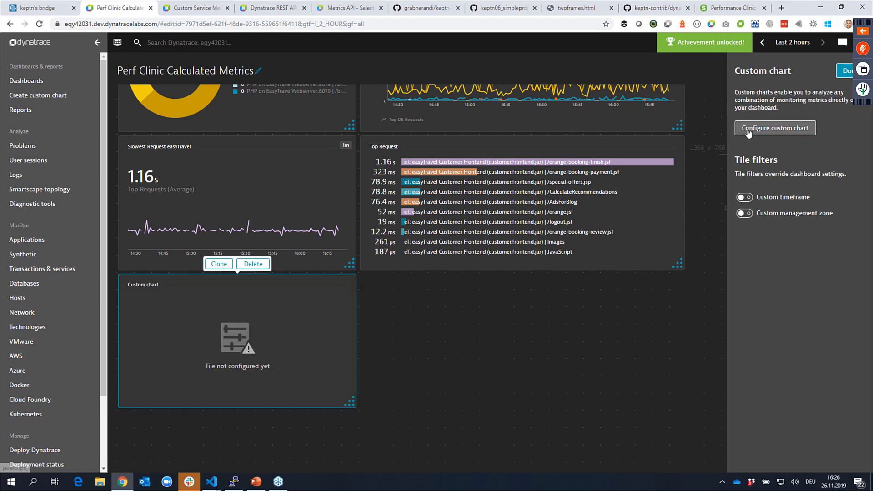
pyautogui.click(775, 127)
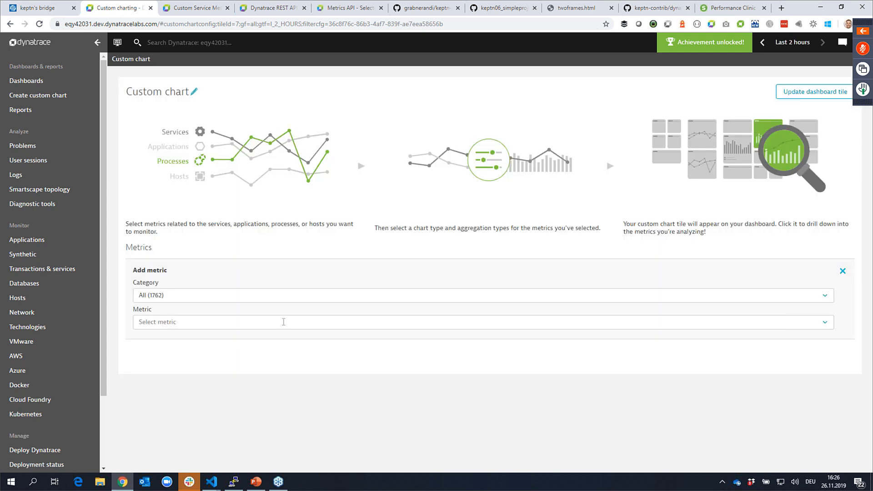
# Add the Top Requests calculated service metric to the custom chart and look over its request results
pyautogui.click(283, 321)
pyautogui.write('Top')
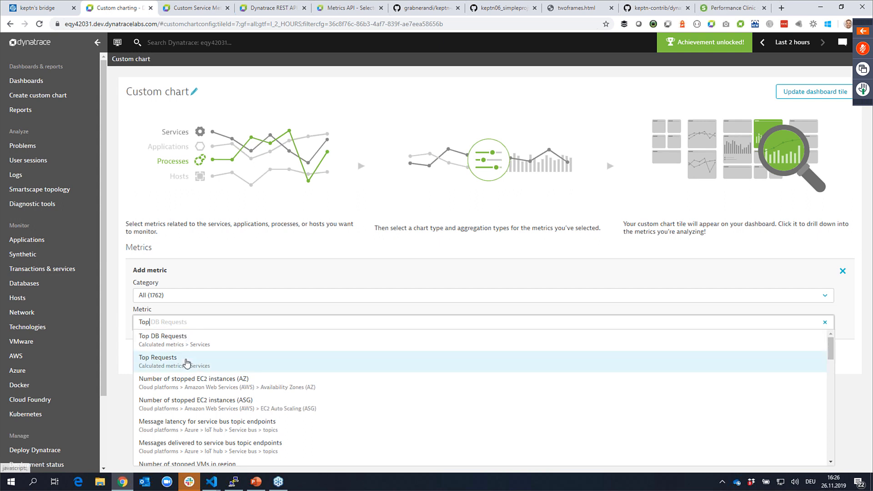
pyautogui.click(187, 362)
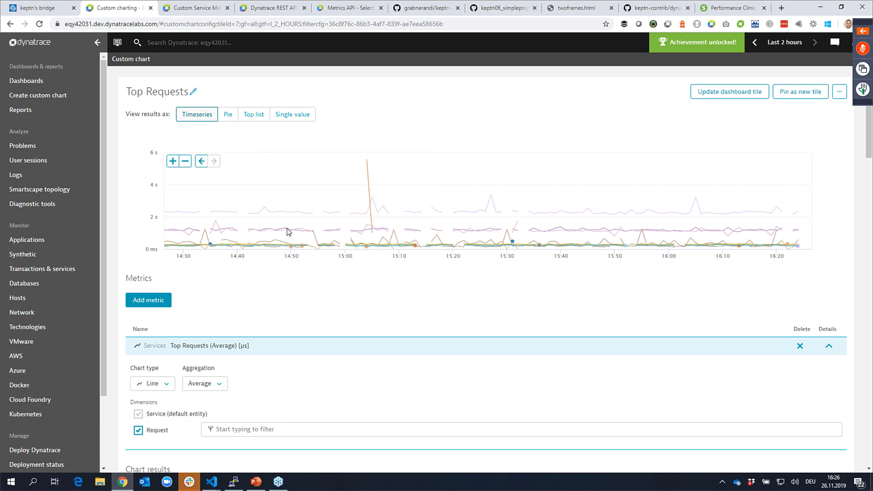
pyautogui.scroll(-4, 574, 293)
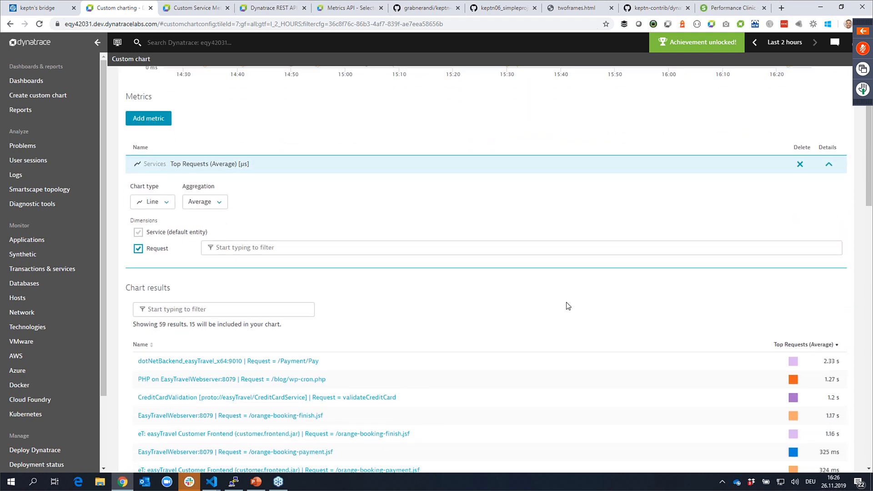
pyautogui.scroll(-1, 569, 306)
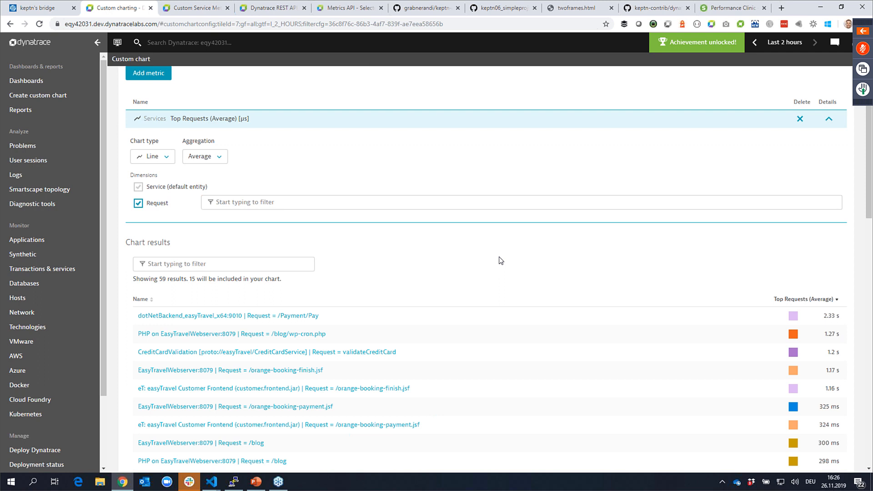
# Try filtering the chart results by the easytravel service and remove that filter
pyautogui.click(222, 266)
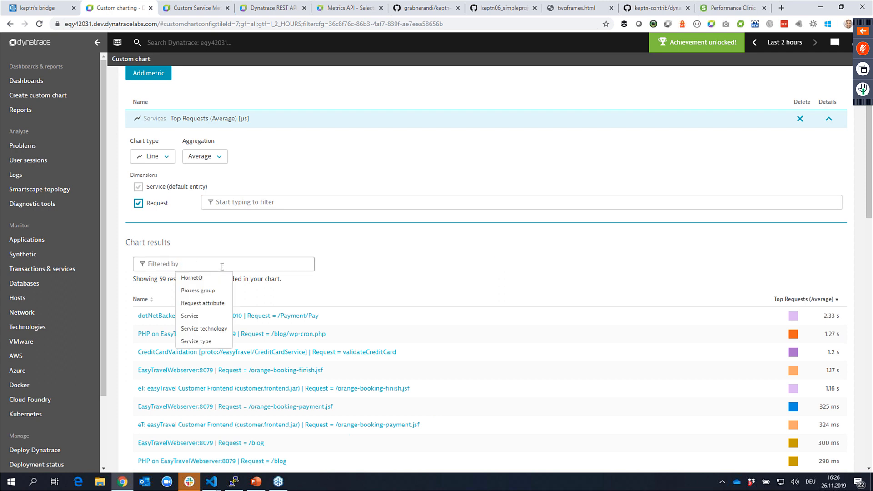
pyautogui.click(207, 319)
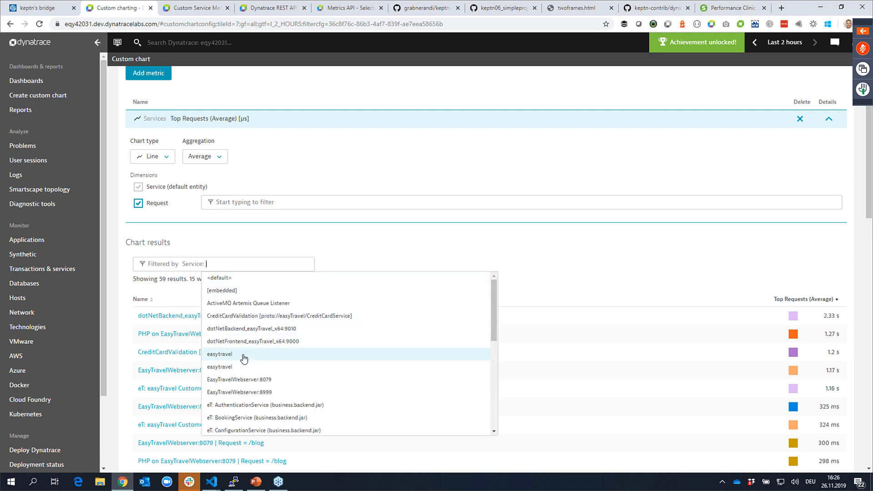
pyautogui.click(248, 369)
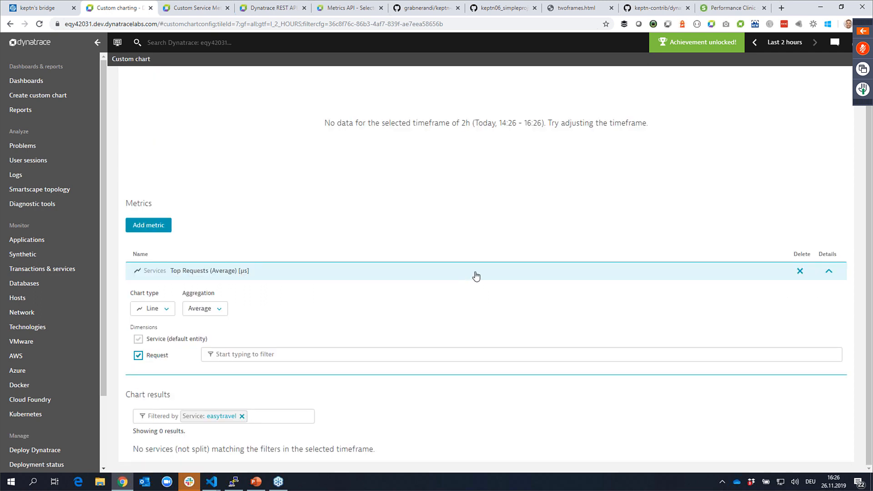
pyautogui.click(242, 416)
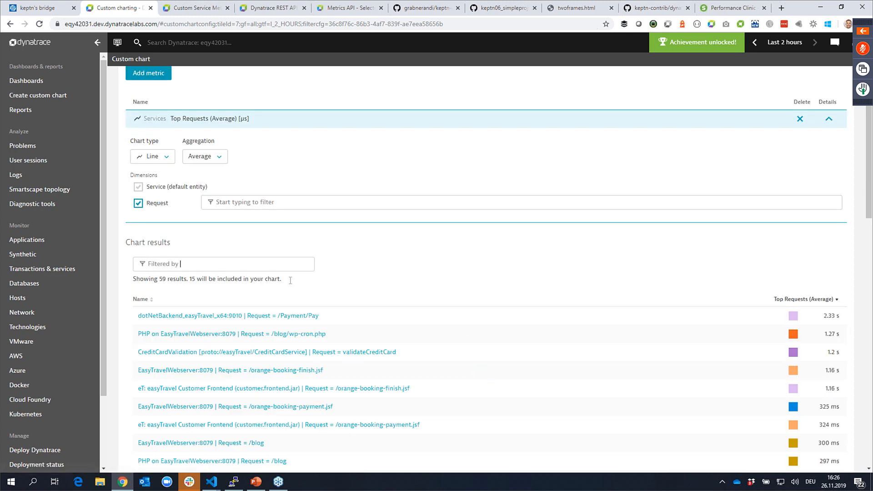
# Filter the chart results to the service EasyTravelWebserver:8079 and look over the listed requests
pyautogui.click(213, 265)
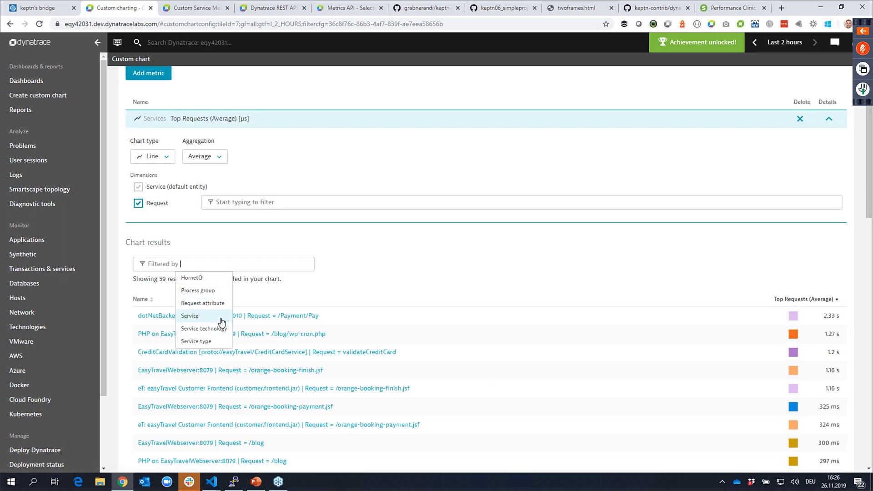
pyautogui.click(194, 317)
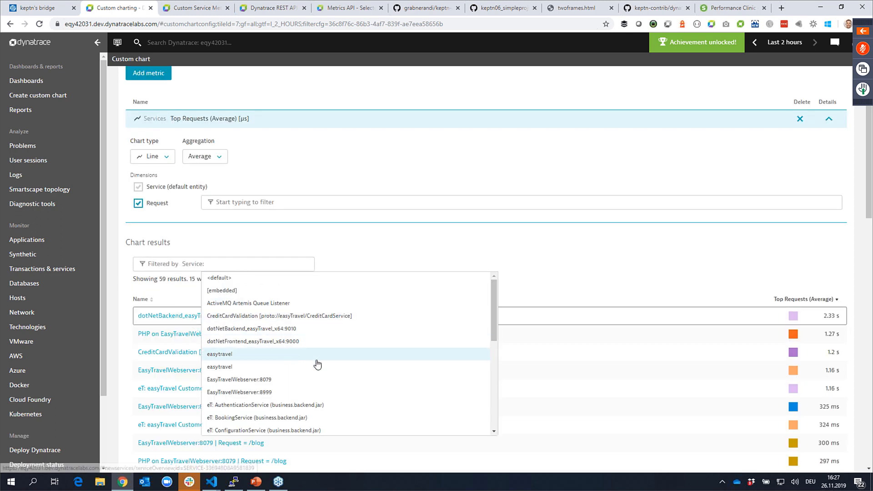
pyautogui.click(264, 380)
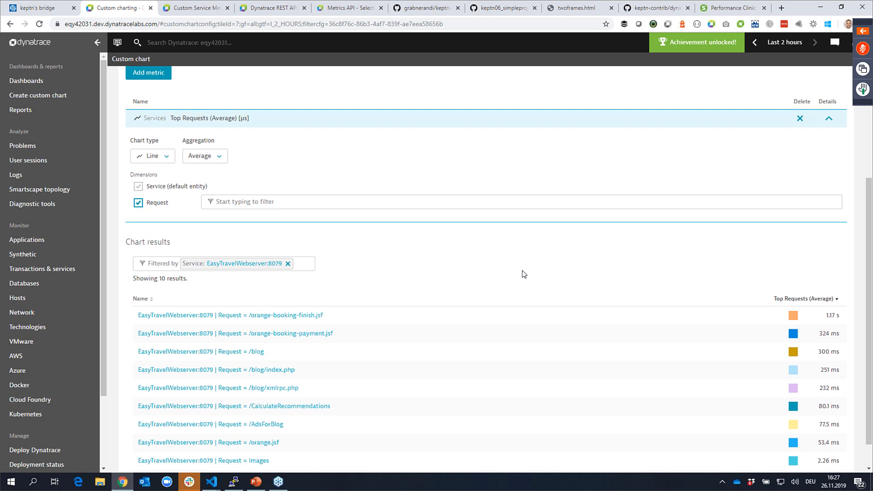
pyautogui.scroll(-1, 524, 274)
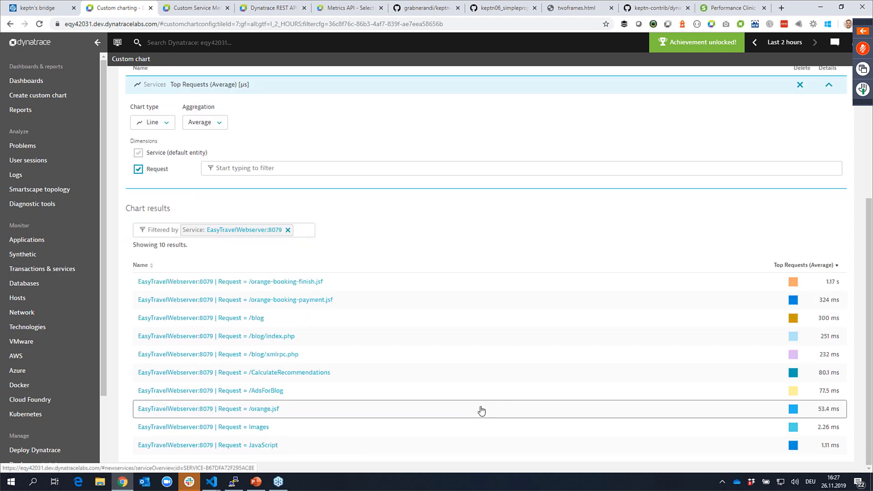
pyautogui.scroll(4, 337, 346)
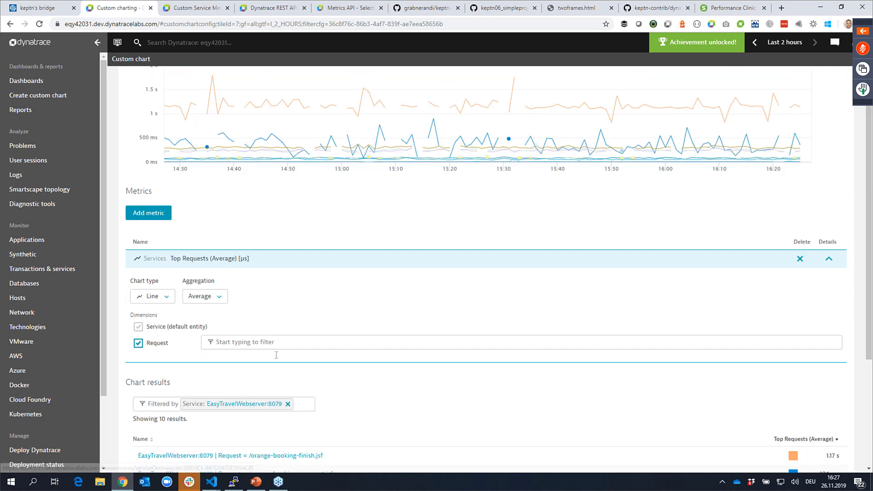
# Try filtering the Request dimension by /blog and remove that filter
pyautogui.click(373, 349)
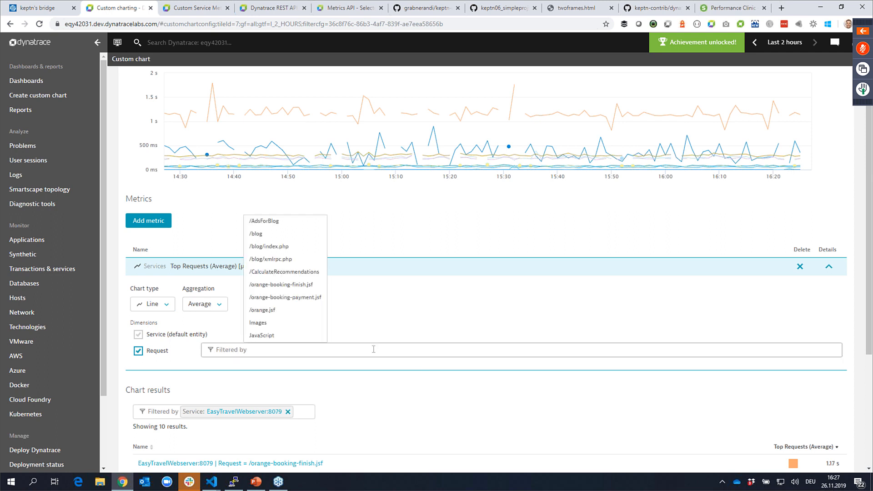
pyautogui.write('/blog')
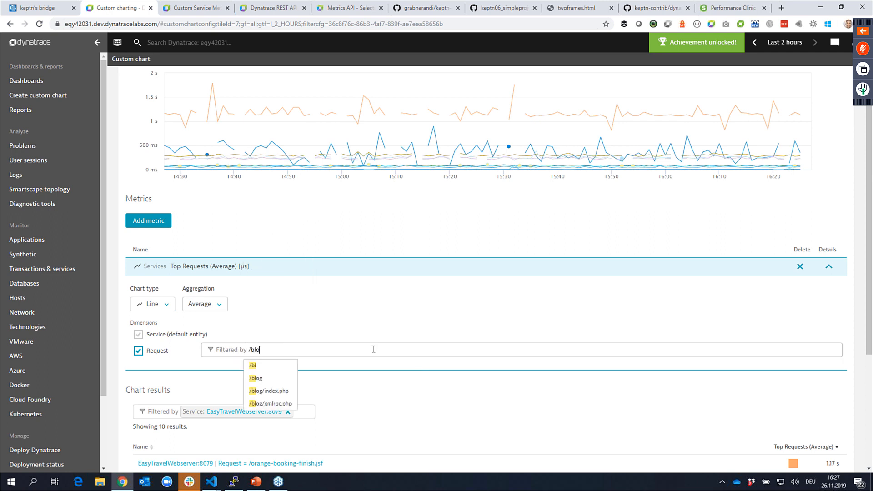
pyautogui.click(372, 368)
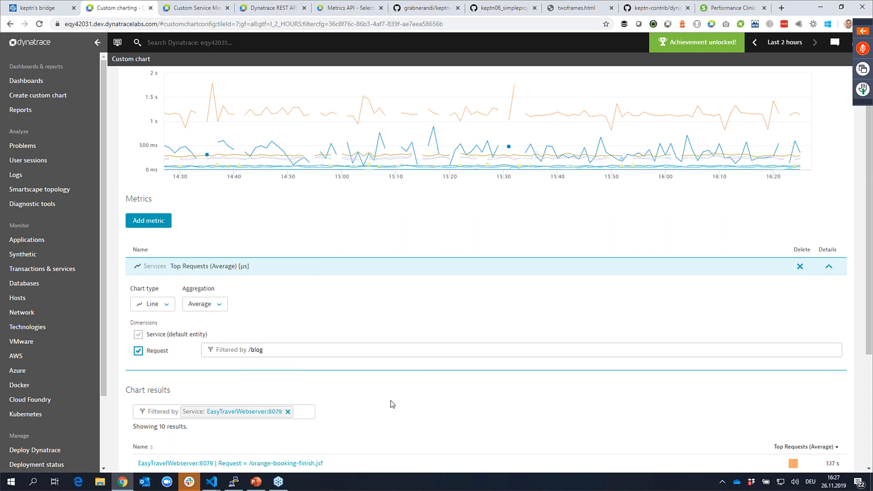
pyautogui.click(376, 353)
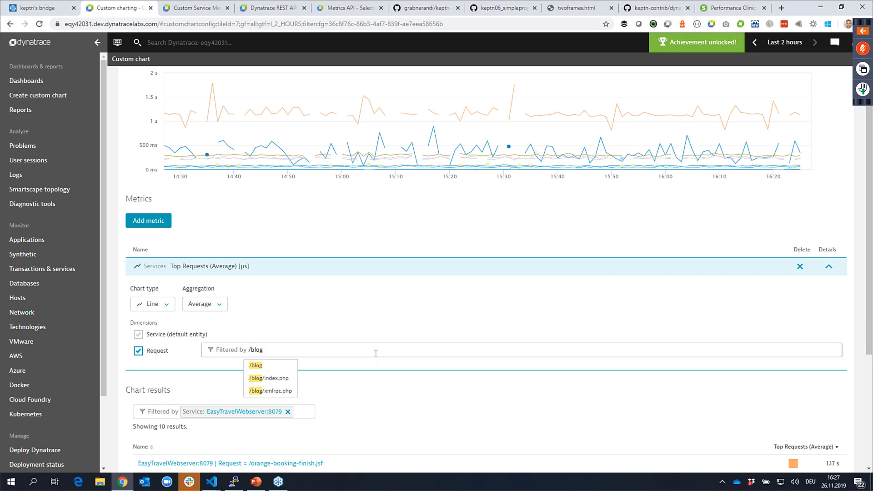
pyautogui.press('Tab')
pyautogui.click(376, 353)
pyautogui.click(274, 369)
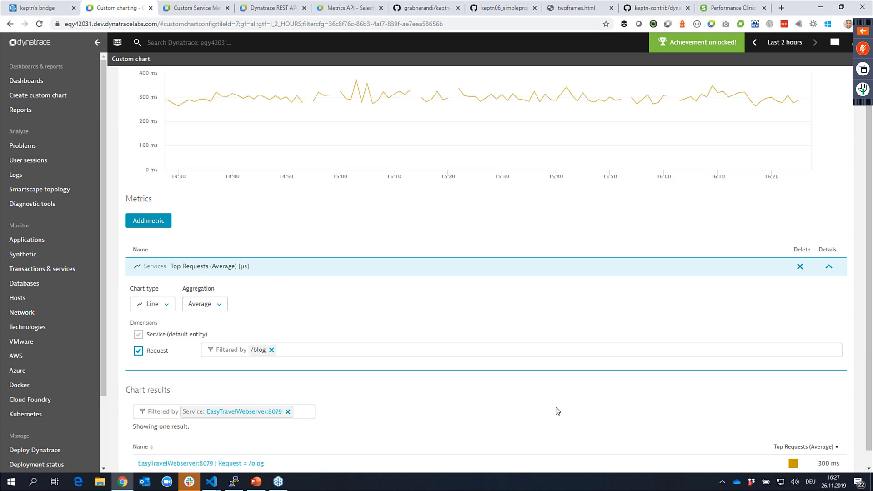
pyautogui.click(272, 350)
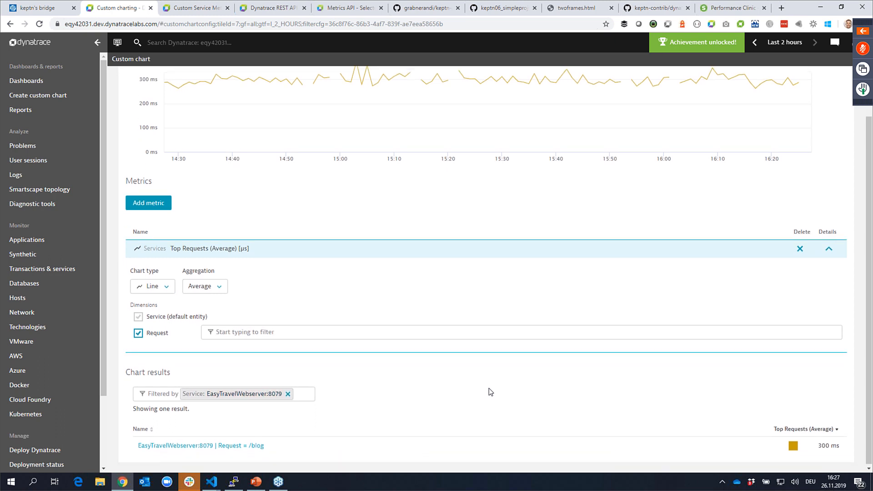
# Rename the chart to "Top Requests on easyTravel WEbserver" and show its results as a top list
pyautogui.scroll(2, 616, 400)
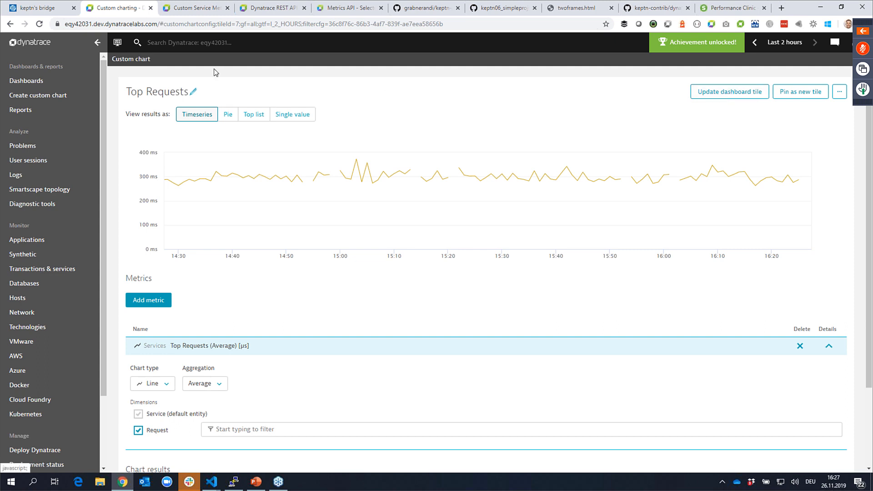
pyautogui.click(193, 91)
pyautogui.click(209, 93)
pyautogui.write('o')
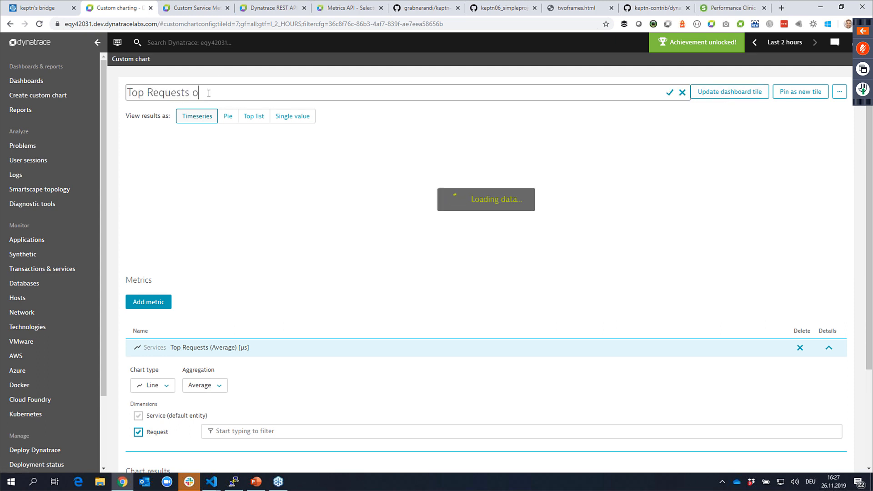
pyautogui.write('n easyT')
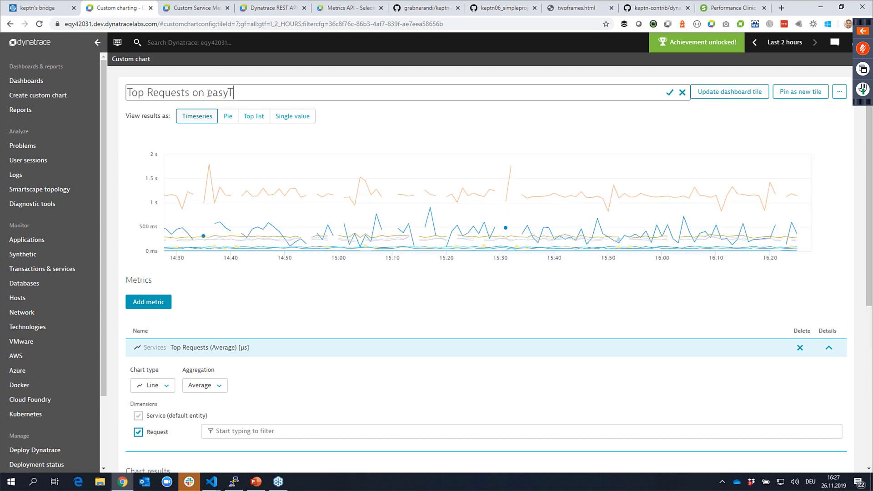
pyautogui.write('ravel WEbserver')
pyautogui.click(257, 116)
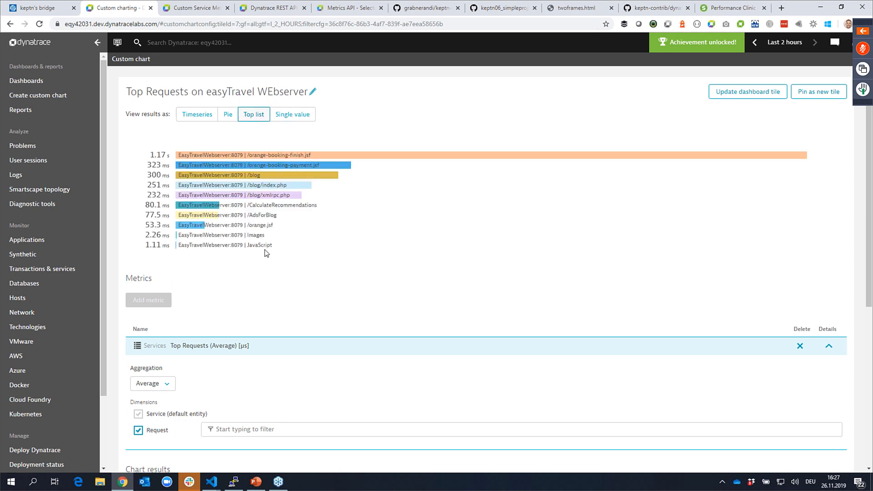
# Update the dashboard tile with the configured chart, finish editing the dashboard, and look over its tiles
pyautogui.click(756, 93)
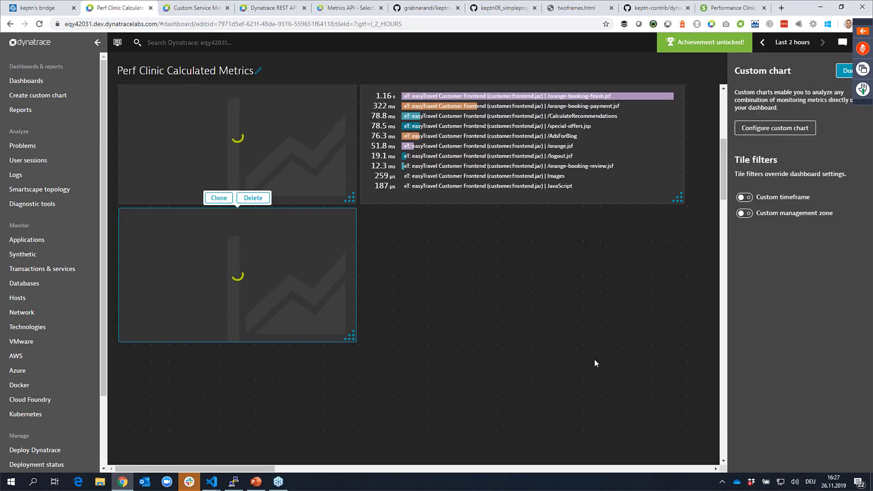
pyautogui.click(556, 332)
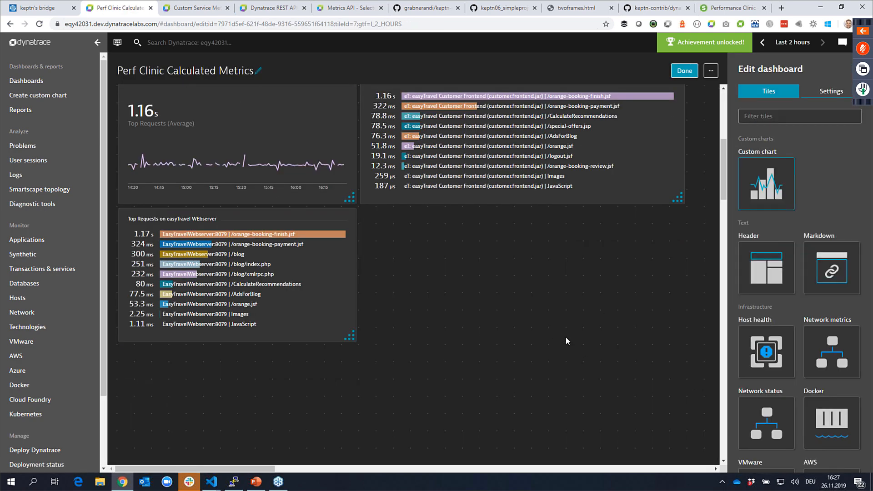
pyautogui.click(683, 71)
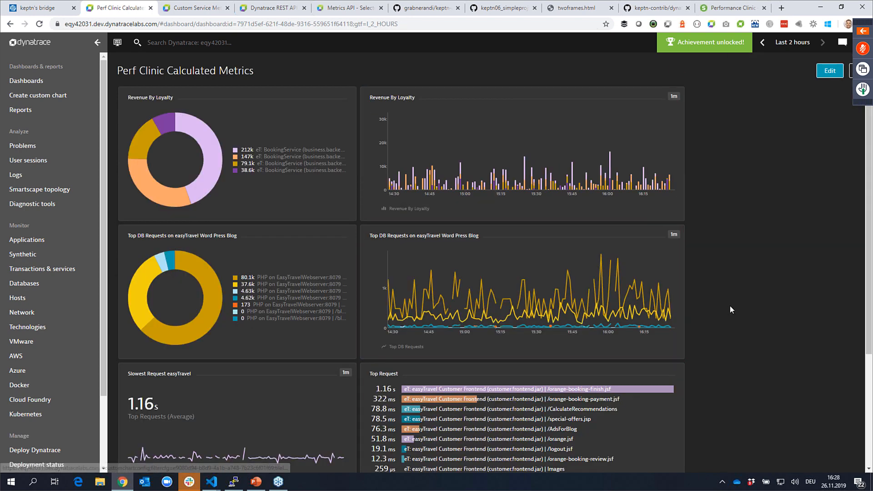
pyautogui.scroll(-4, 730, 305)
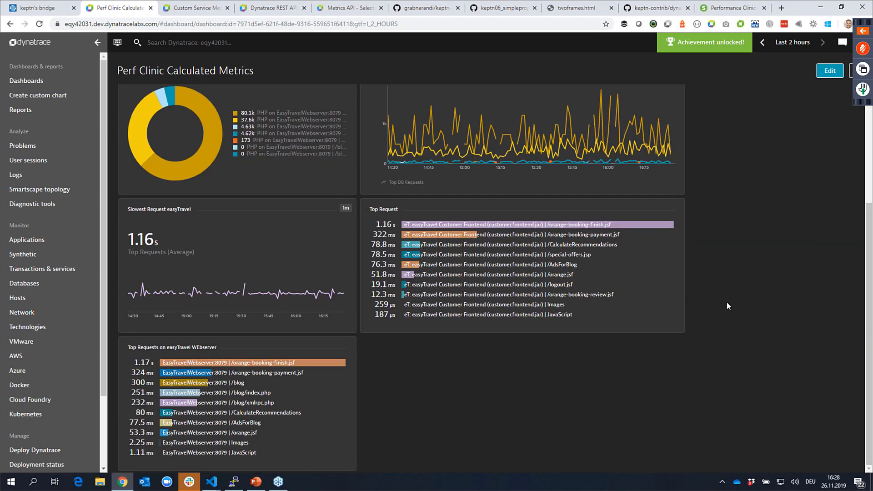
pyautogui.scroll(4, 726, 301)
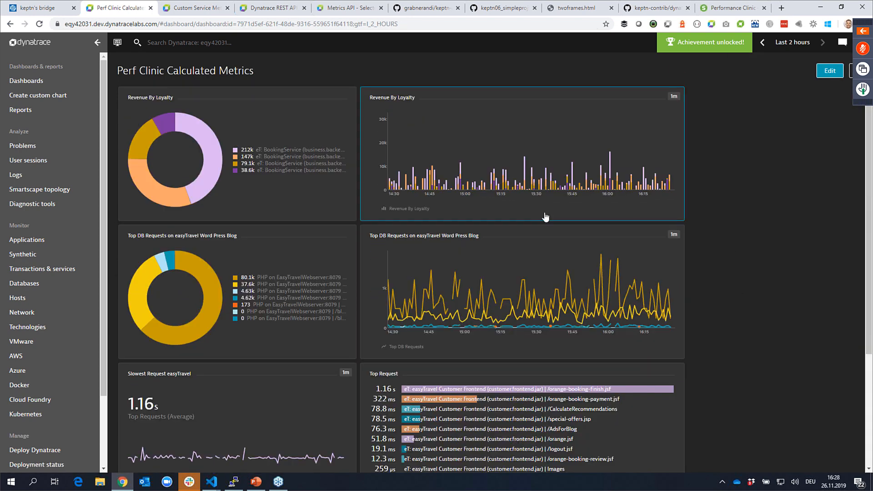
# Switch to the environment with the Custom Service Metrics dashboard and open the request attributes in its server-side service monitoring settings
pyautogui.click(202, 11)
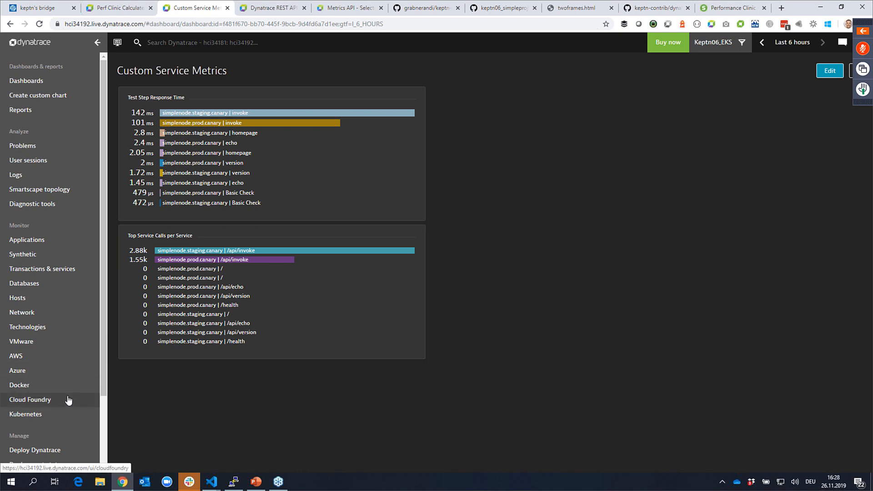
pyautogui.scroll(-2, 69, 390)
pyautogui.click(38, 395)
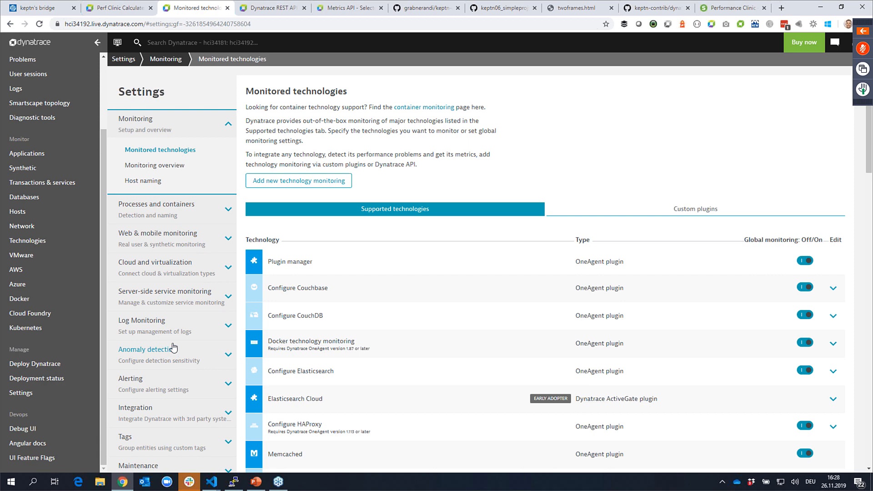
pyautogui.click(160, 300)
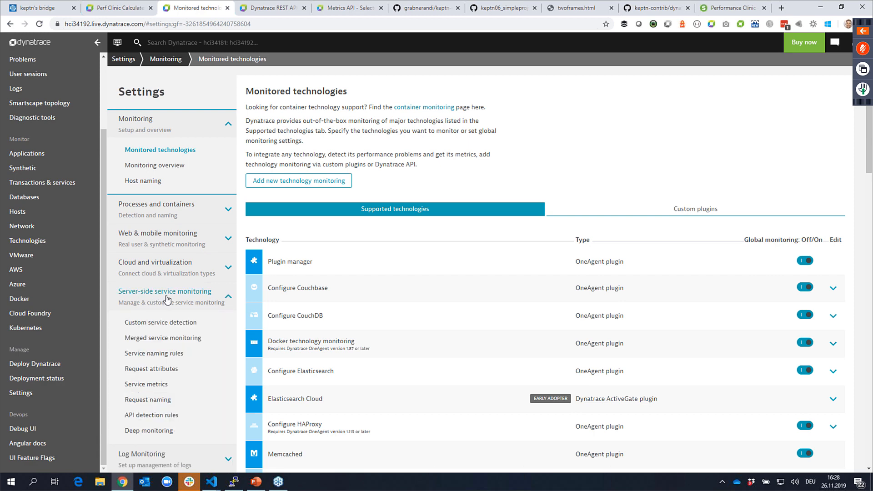
pyautogui.scroll(-1, 230, 366)
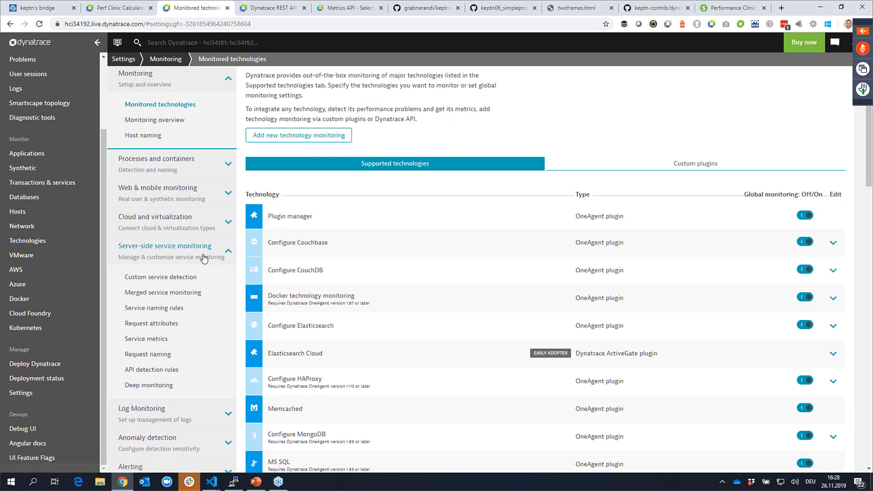
pyautogui.click(152, 323)
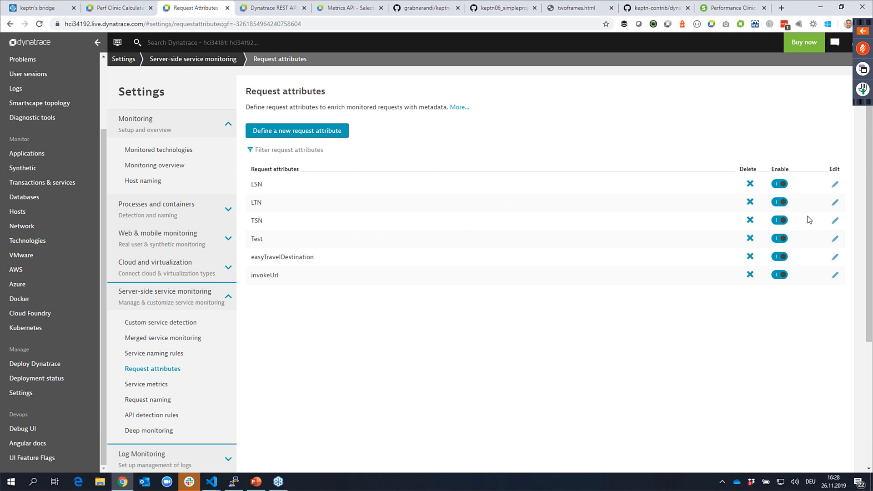
# Open the TSN request attribute and examine the HTTP request header its data source captures
pyautogui.click(838, 224)
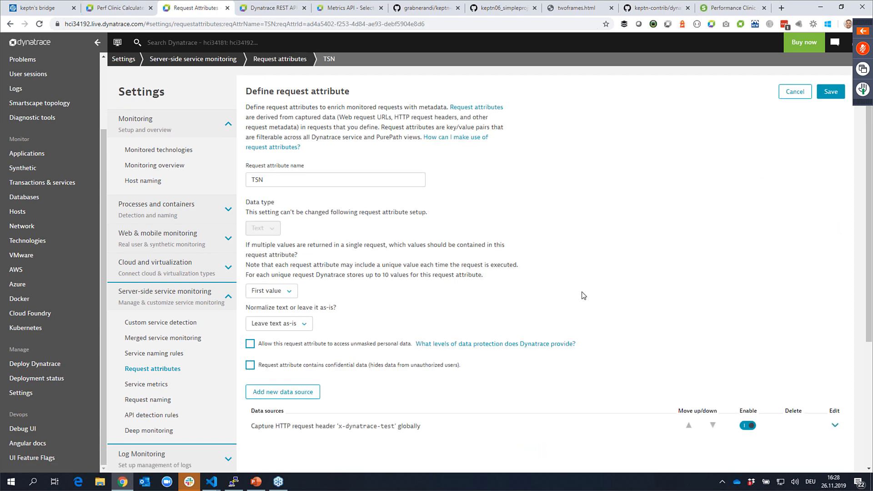
pyautogui.scroll(-4, 358, 305)
pyautogui.moveTo(340, 293); pyautogui.dragTo(393, 292)
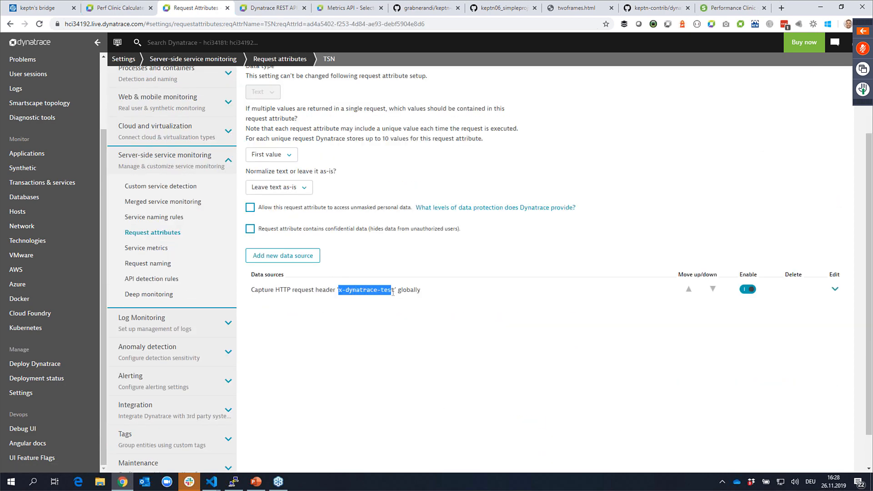
pyautogui.click(429, 360)
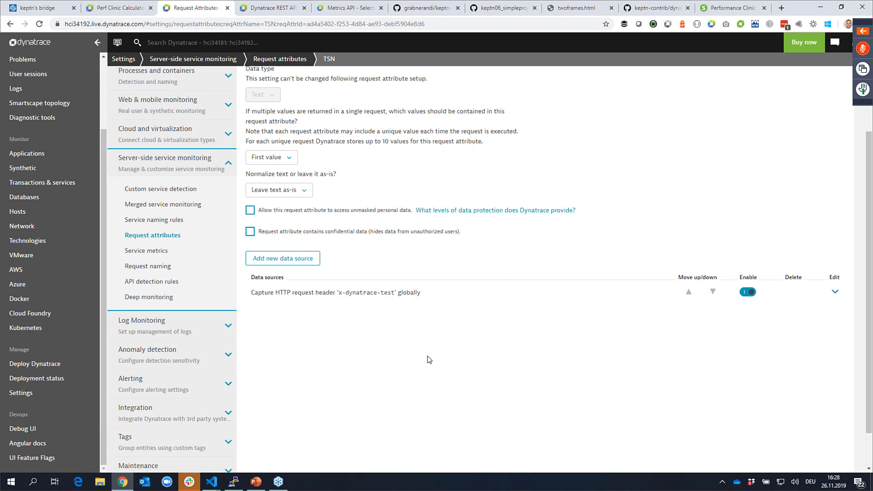
pyautogui.scroll(2, 429, 360)
pyautogui.scroll(2, 428, 361)
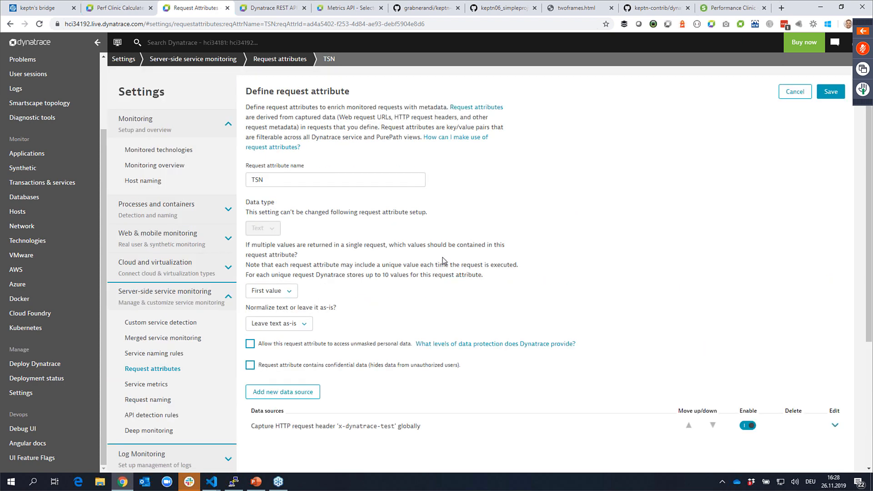
# Open the dynamic web request details of the simplenode.staging.canary service and select the 15:33 - 16:03 analysis timeframe
pyautogui.click(34, 183)
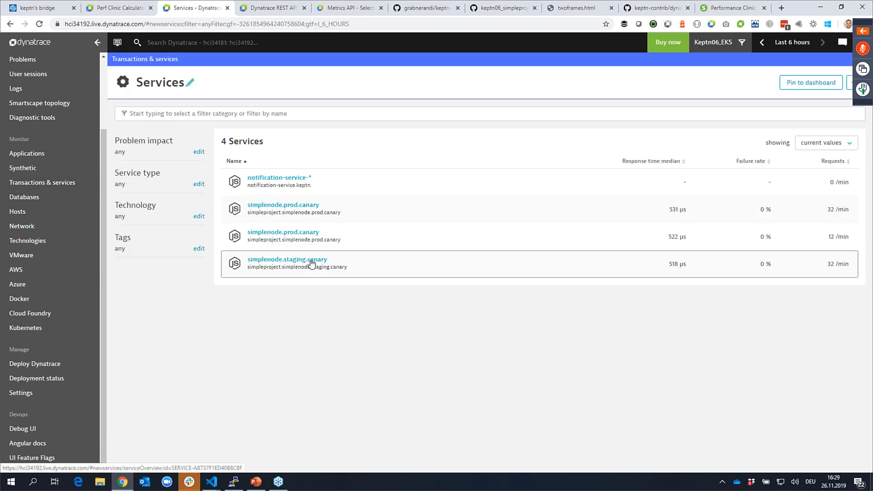
pyautogui.click(312, 261)
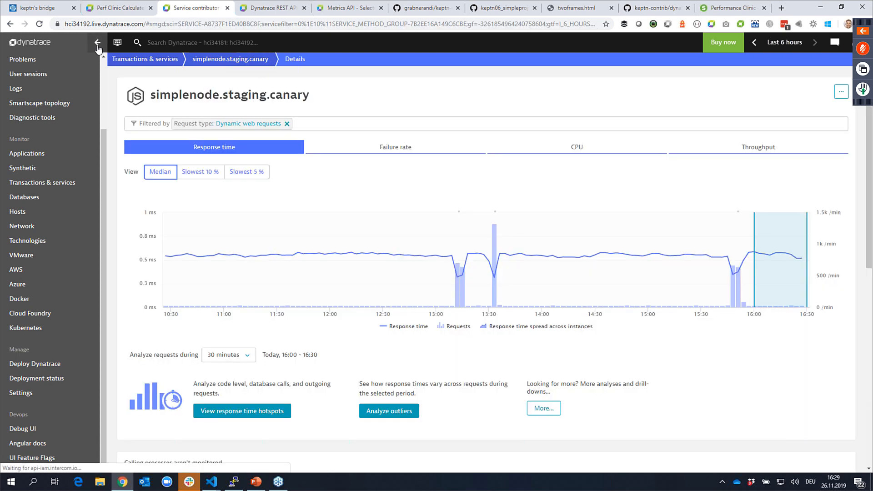
pyautogui.click(98, 44)
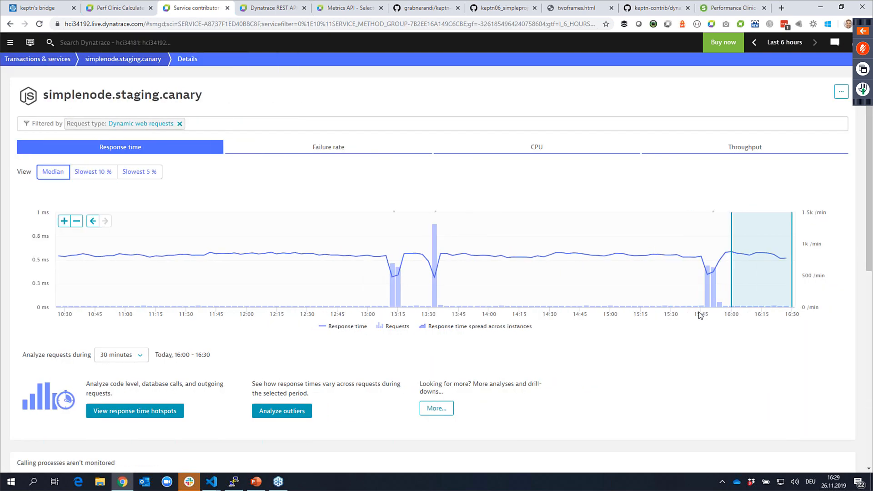
pyautogui.click(706, 278)
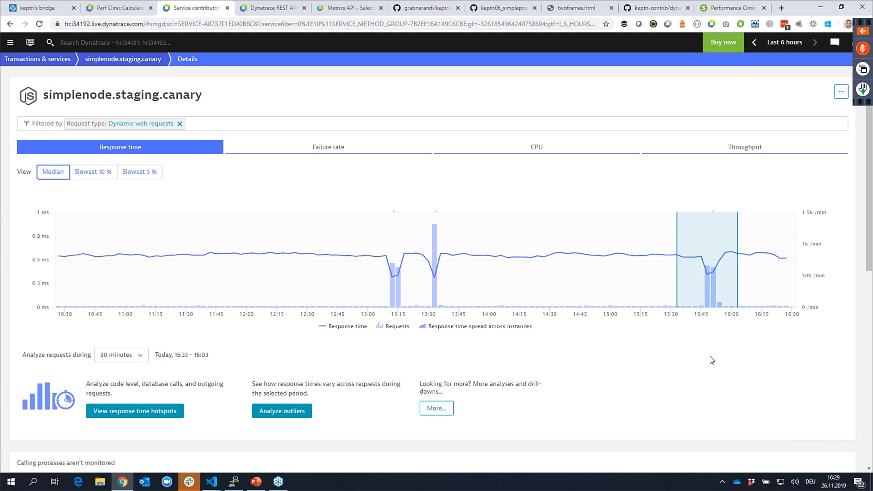
# Show the request attributes of the service's top requests and examine the top values of TSN
pyautogui.scroll(-8, 704, 352)
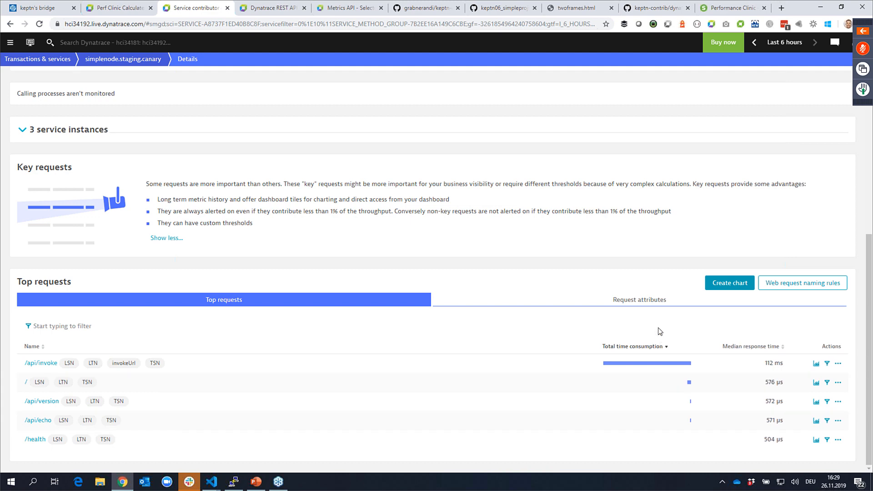
pyautogui.click(657, 307)
pyautogui.scroll(-2, 509, 357)
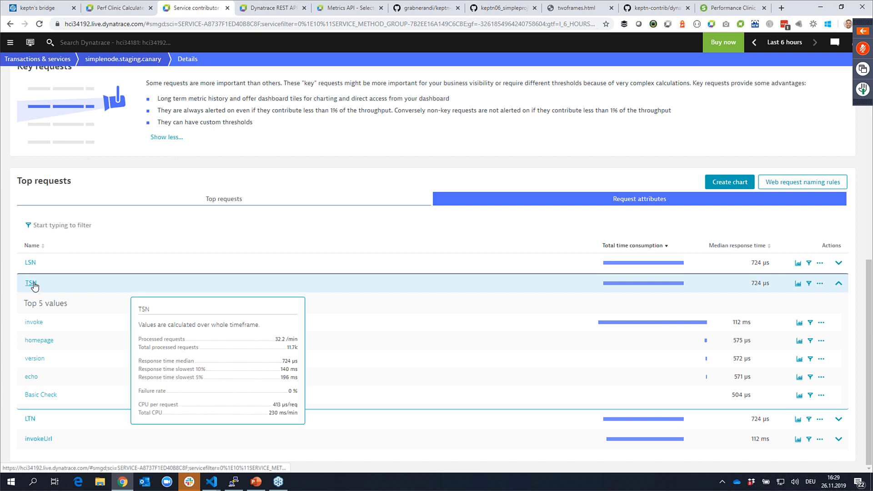
# Open a multidimensional analysis chart from the service's top requests, look it over, and return to the simplenode.staging.canary overview
pyautogui.click(727, 185)
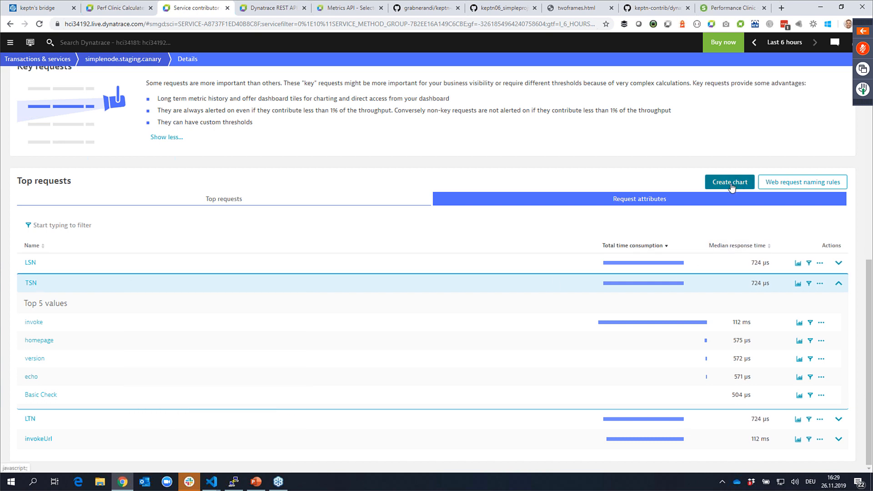
pyautogui.click(728, 184)
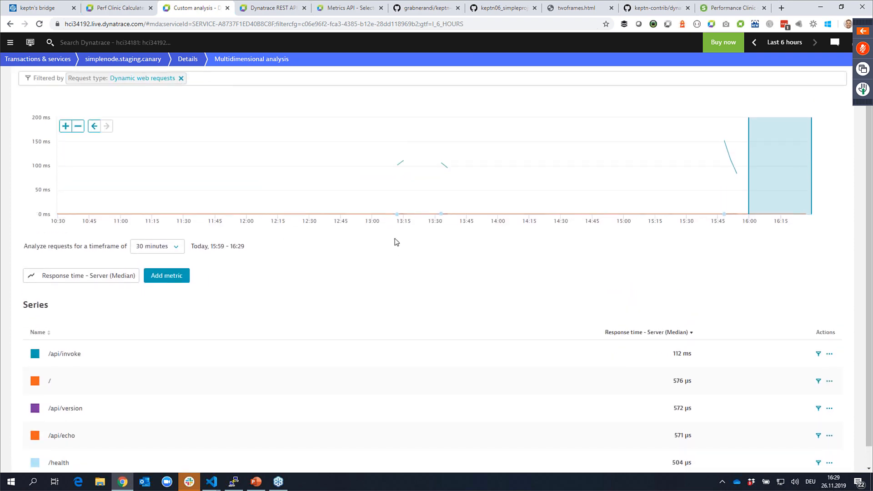
pyautogui.click(136, 60)
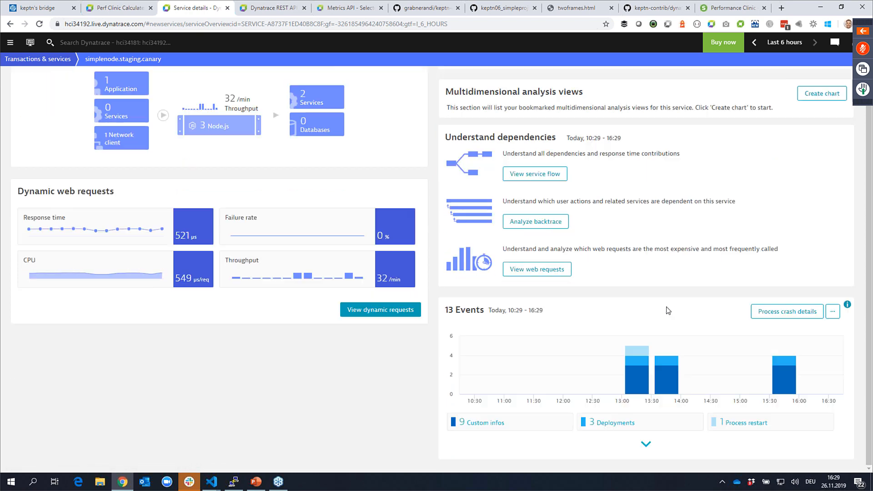
# Open the service metrics page in the environment's server-side service monitoring settings
pyautogui.click(10, 43)
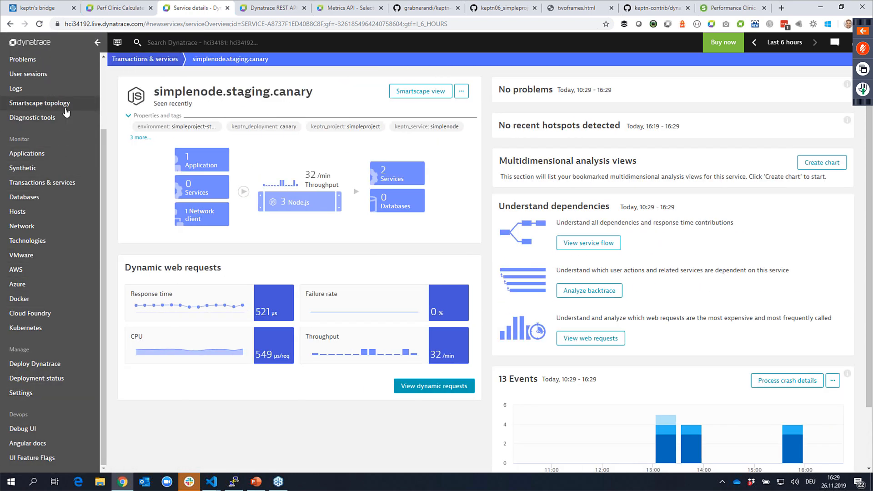
pyautogui.doubleClick(79, 23)
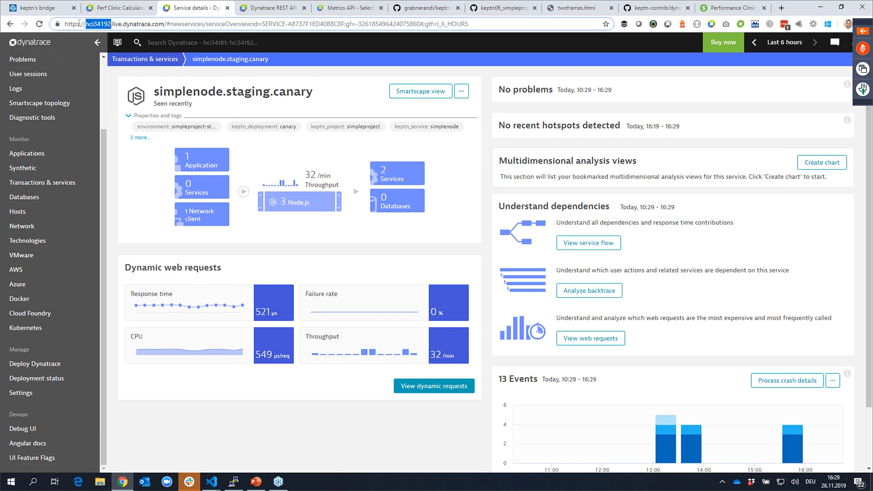
pyautogui.click(112, 25)
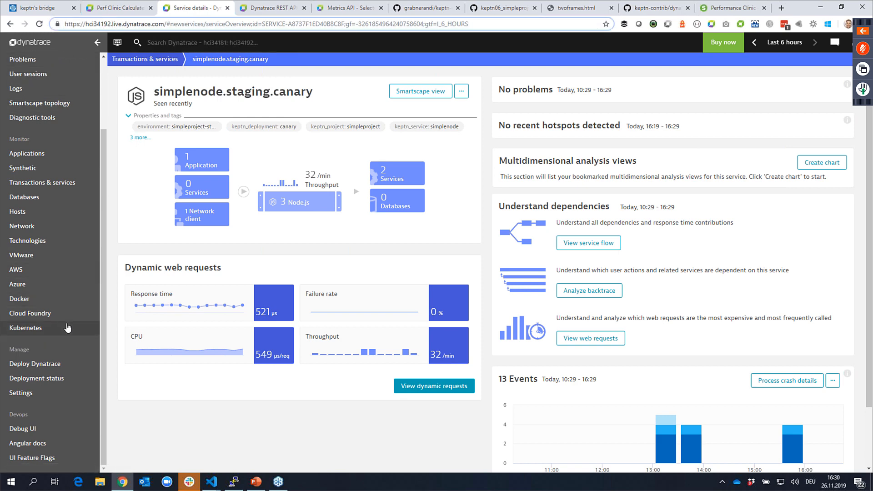
pyautogui.click(43, 399)
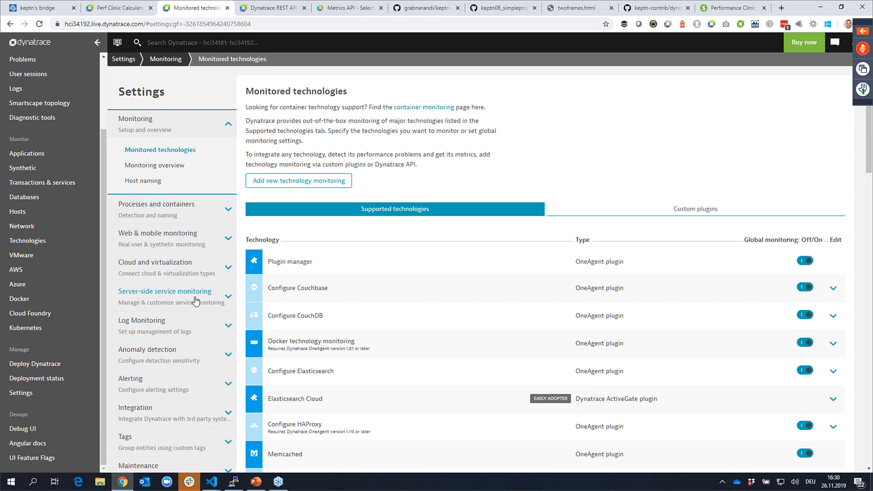
pyautogui.scroll(-2, 195, 301)
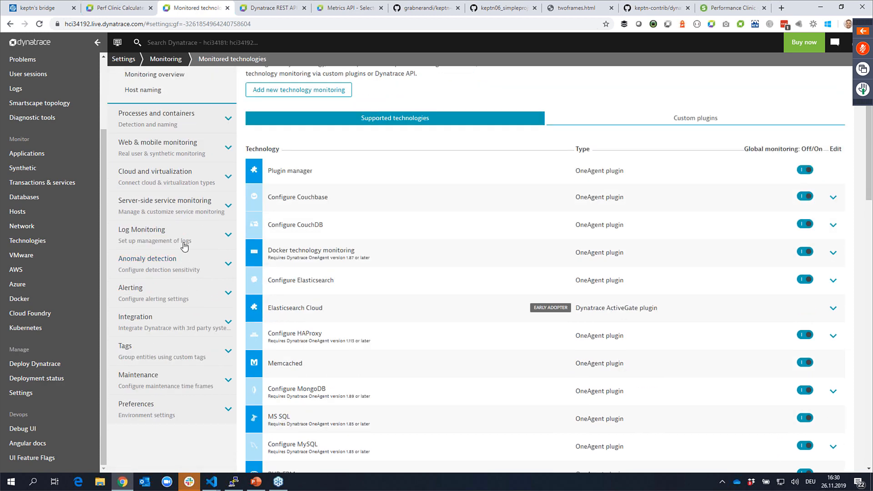
pyautogui.click(181, 214)
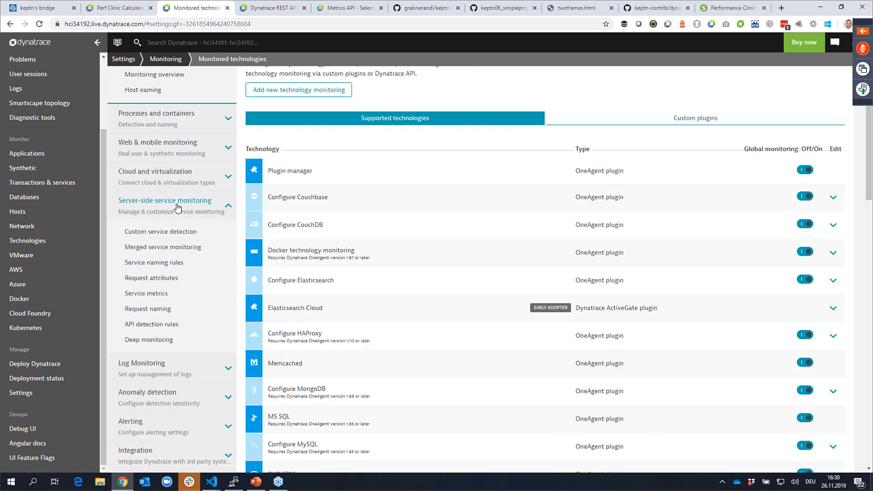
pyautogui.click(159, 296)
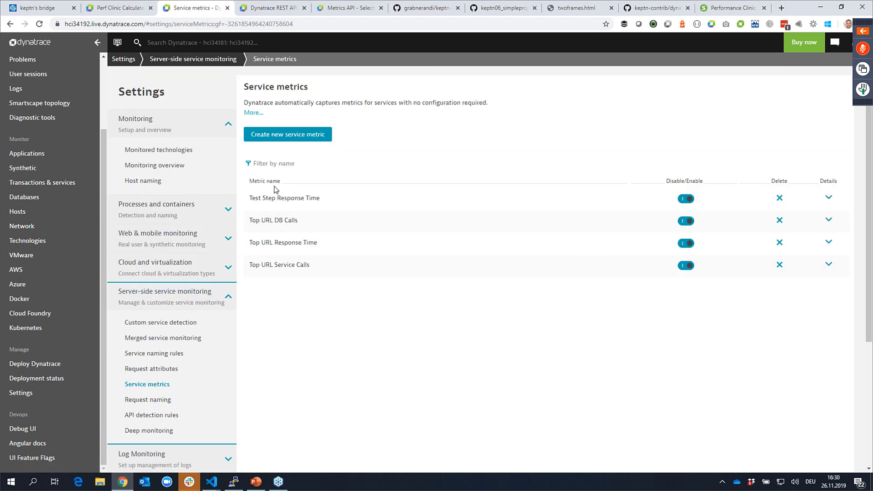
# Start a new response time service metric named "RT by Test Name" and enable splitting by dimension
pyautogui.click(291, 135)
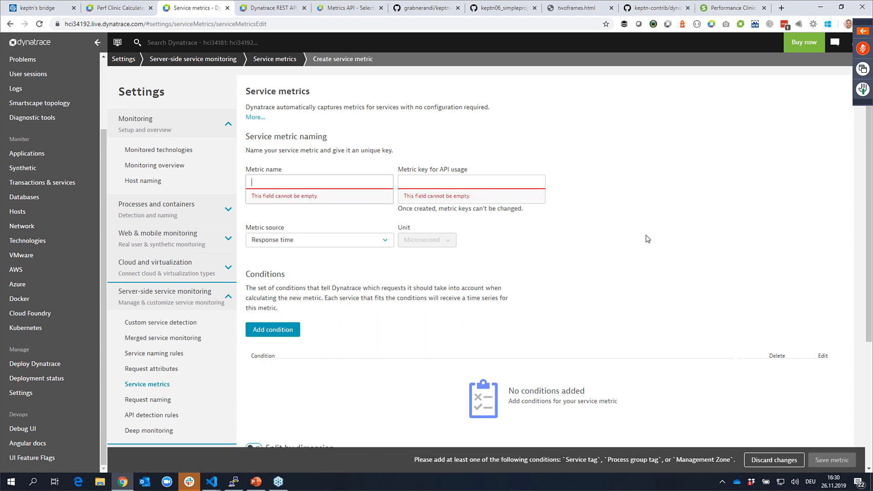
pyautogui.write('Req')
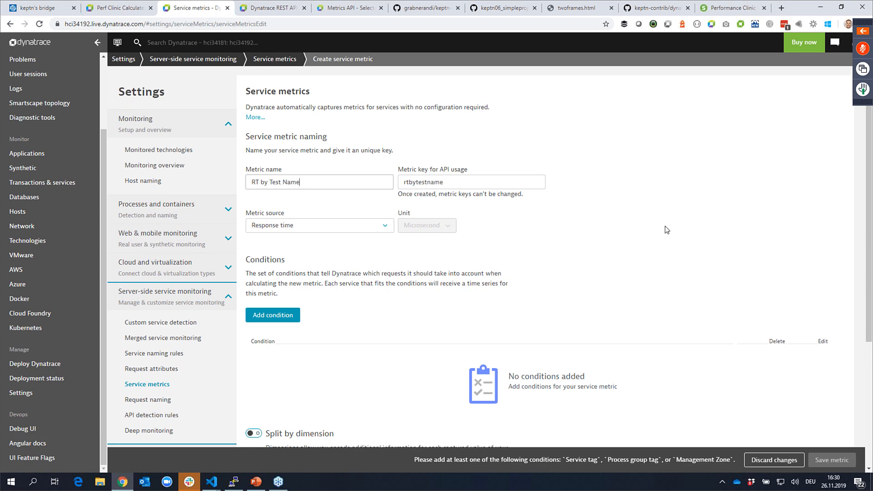
pyautogui.scroll(-2, 587, 334)
pyautogui.click(253, 342)
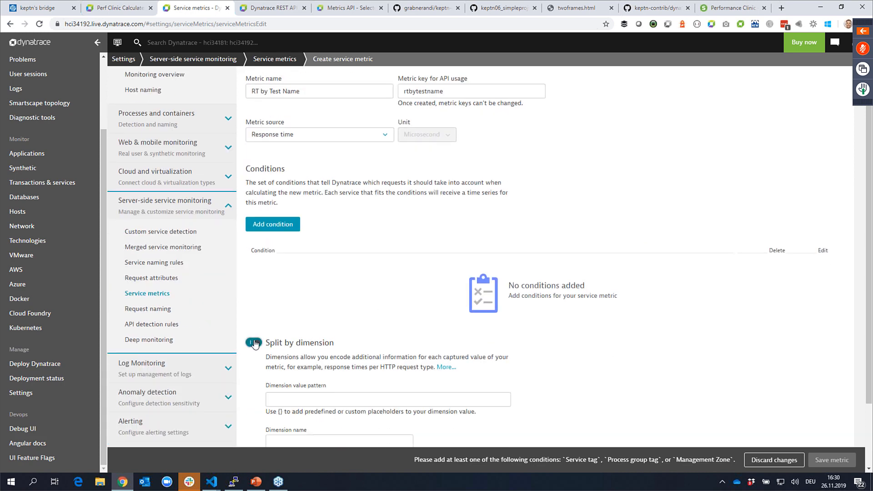
# Set the dimension value pattern to {RequestAttribute:TSN} and the dimension name to "Test Name"
pyautogui.scroll(-2, 341, 363)
pyautogui.click(341, 309)
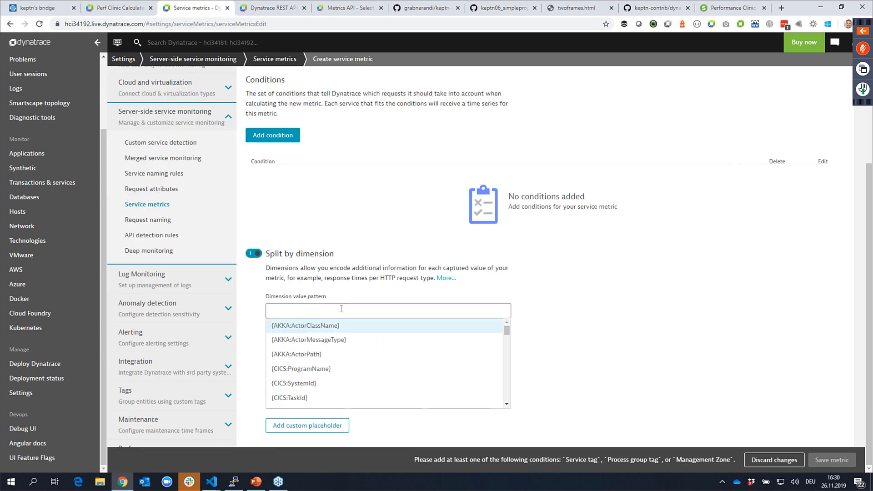
pyautogui.write('{Request')
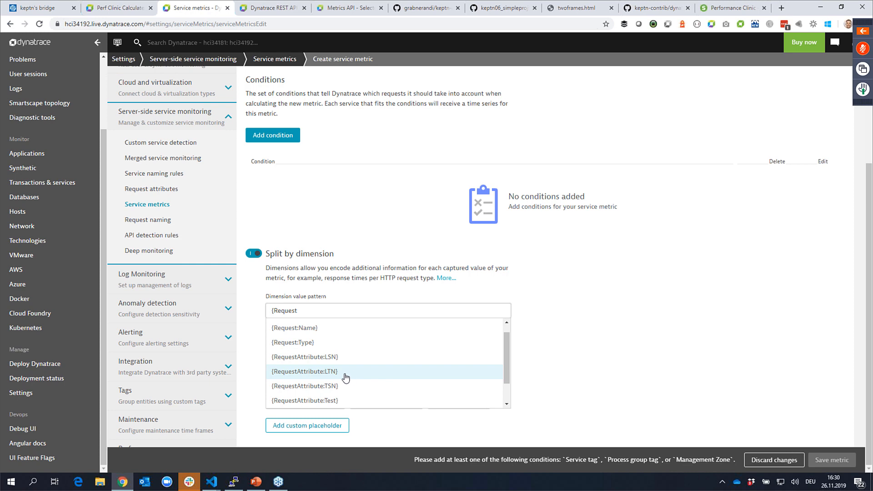
pyautogui.click(332, 386)
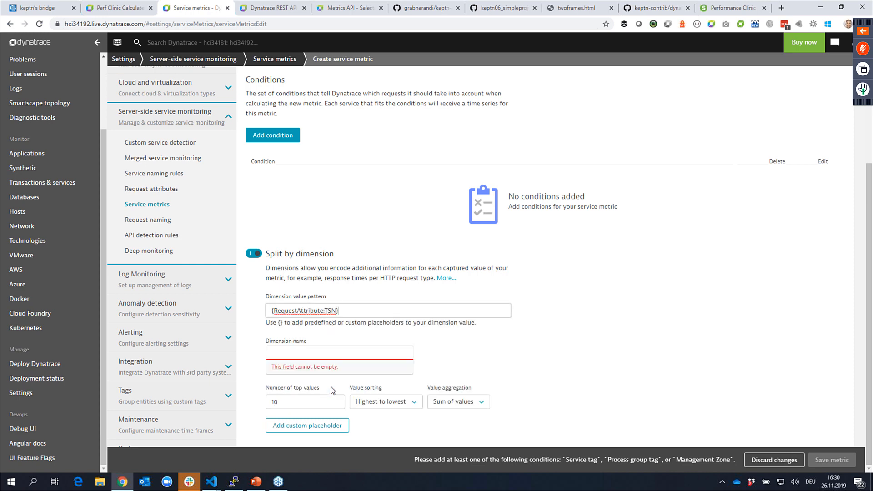
pyautogui.click(326, 354)
pyautogui.write('Test Name')
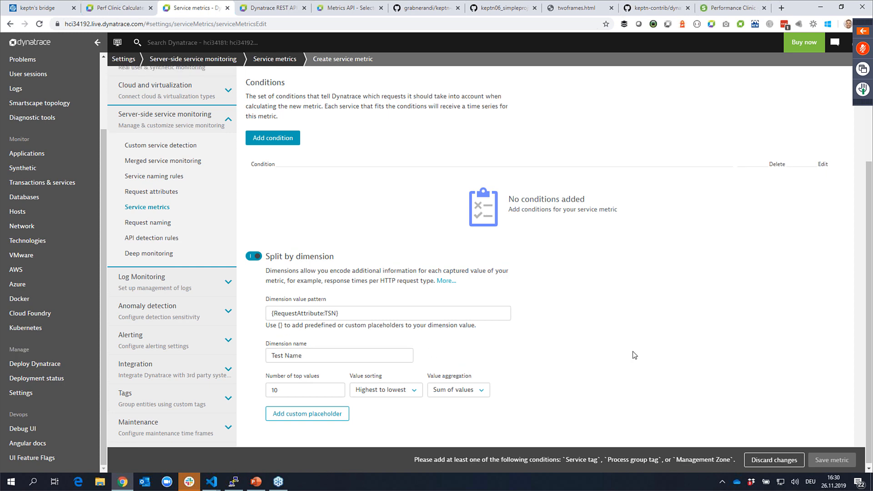
# Add a condition that the service tag equals keptn_project, and save the service metric
pyautogui.scroll(3, 272, 278)
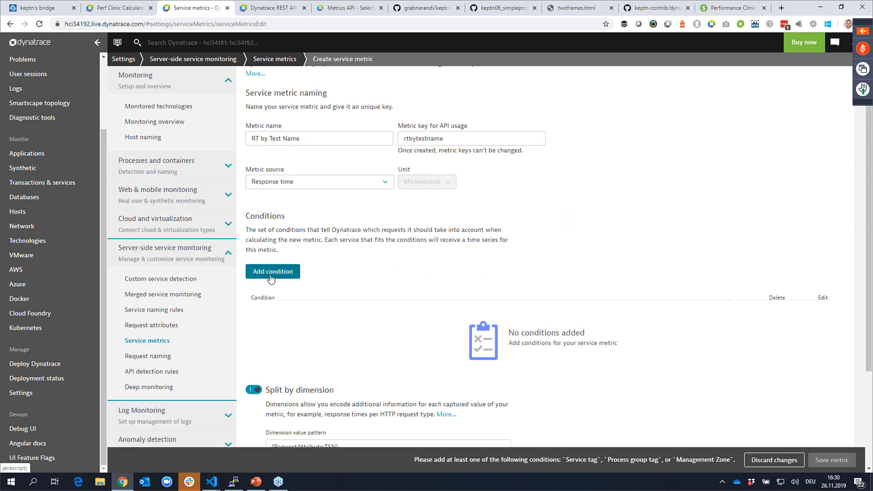
pyautogui.click(272, 277)
pyautogui.scroll(-2, 586, 282)
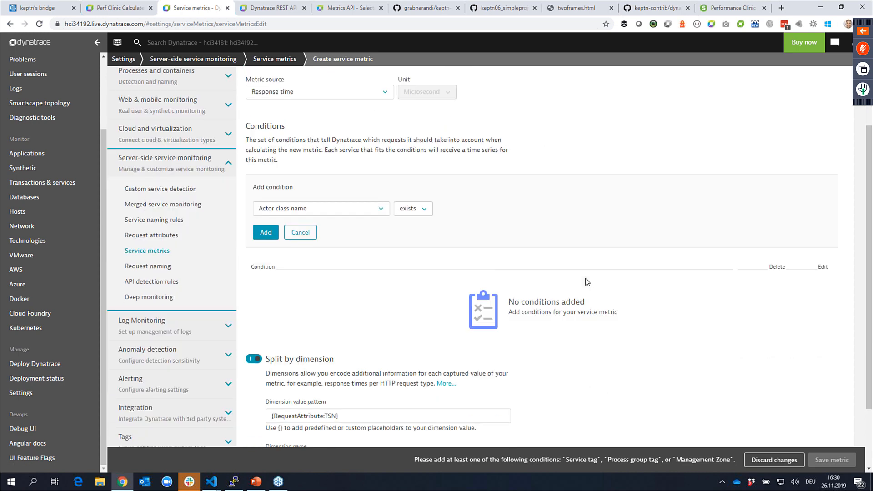
pyautogui.click(382, 210)
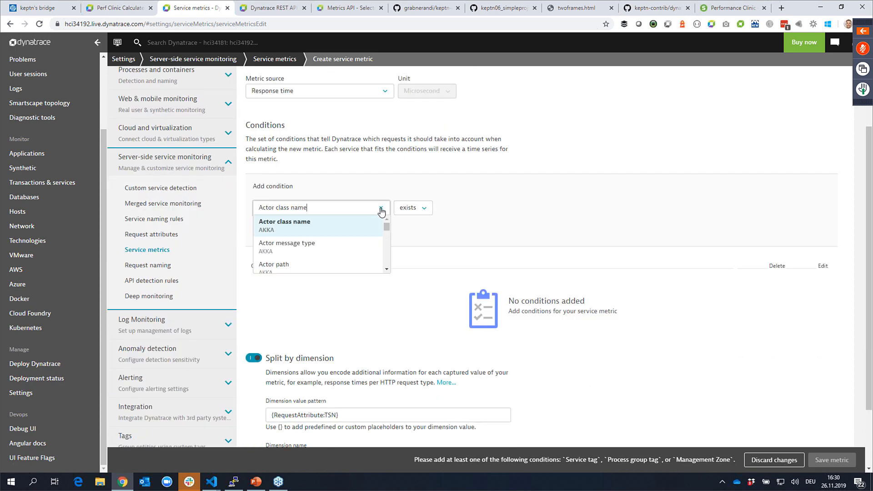
pyautogui.hotkey('ctrl', 'a')
pyautogui.write('tag')
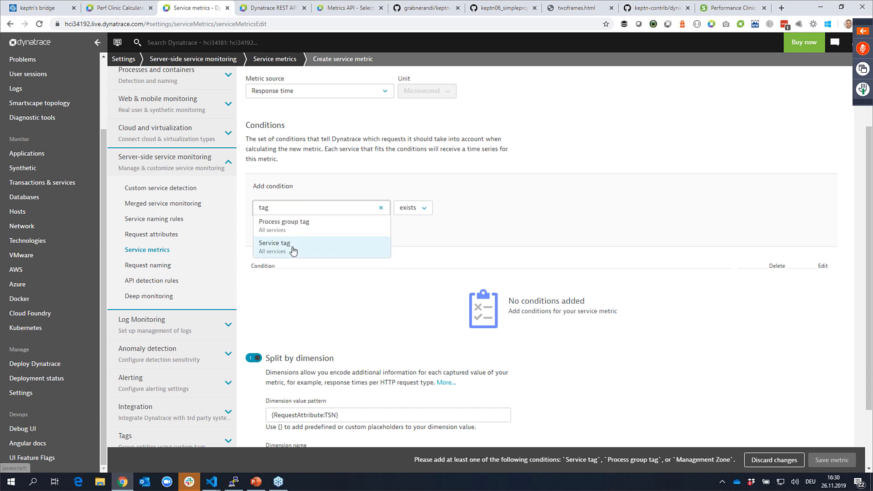
pyautogui.click(293, 251)
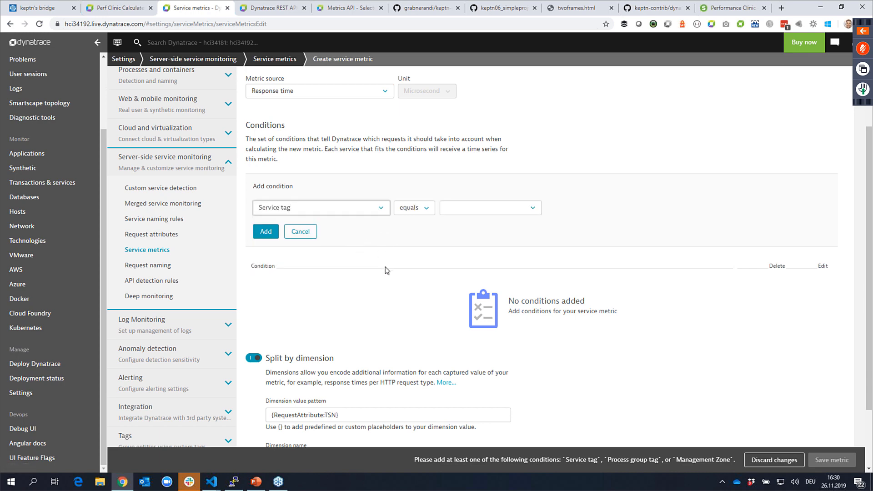
pyautogui.click(521, 208)
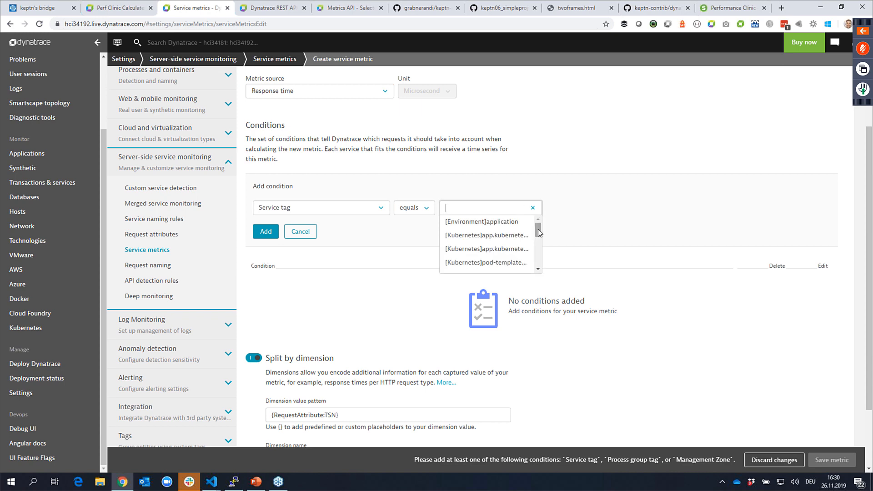
pyautogui.moveTo(538, 233); pyautogui.dragTo(541, 250)
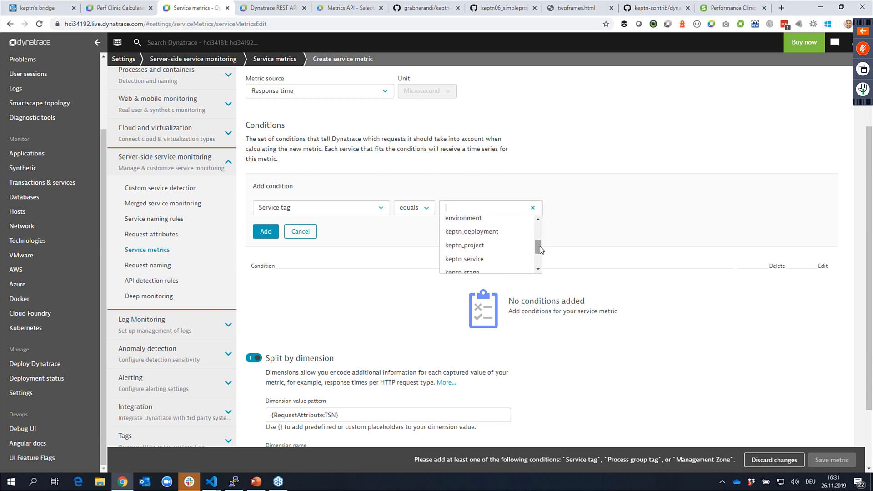
pyautogui.click(487, 250)
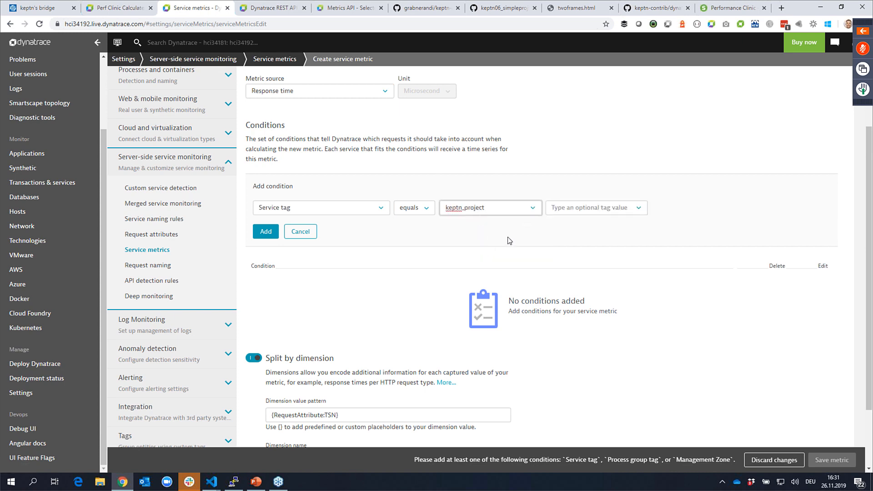
pyautogui.click(264, 235)
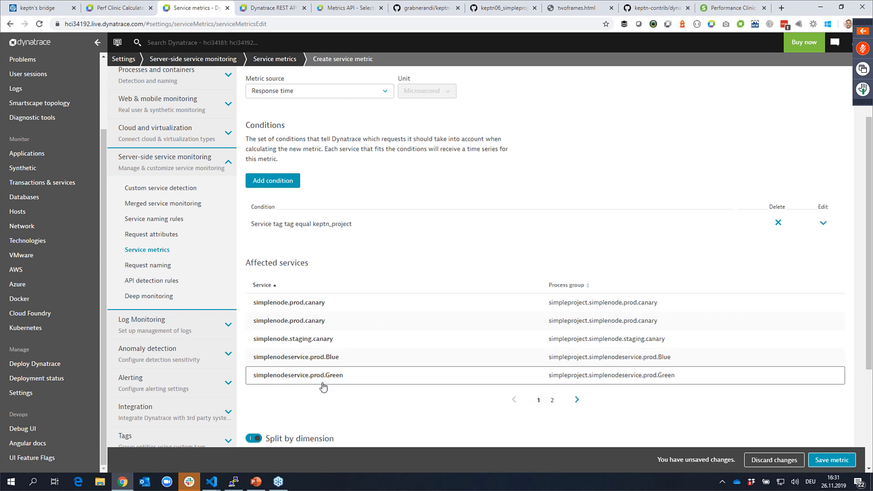
pyautogui.click(828, 461)
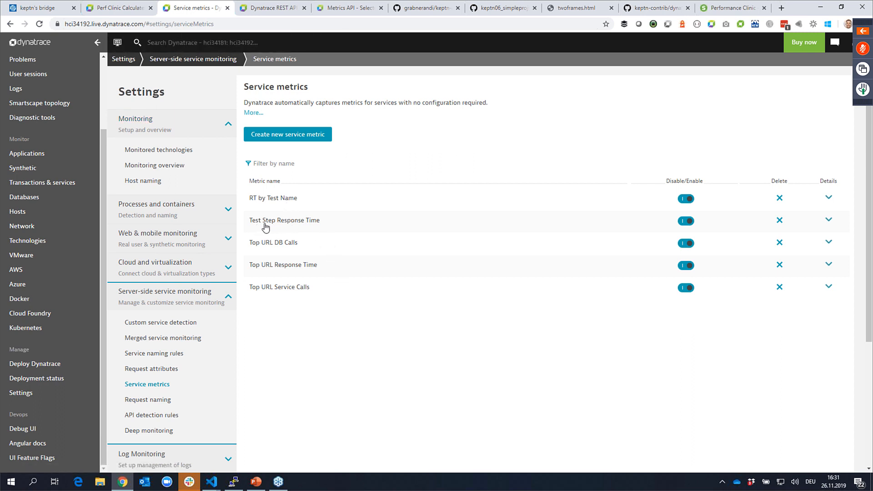
# Open the Test Step Response Time service metric for editing and review its conditions and dimension split settings
pyautogui.click(303, 225)
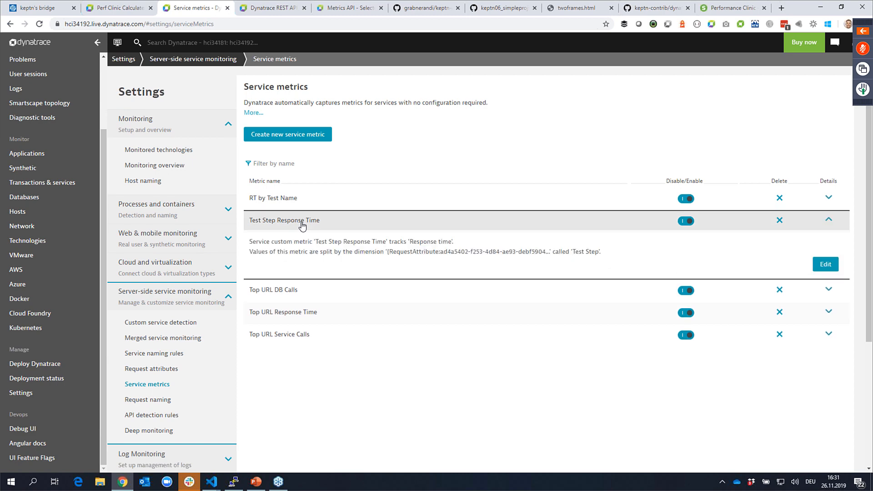
pyautogui.click(832, 266)
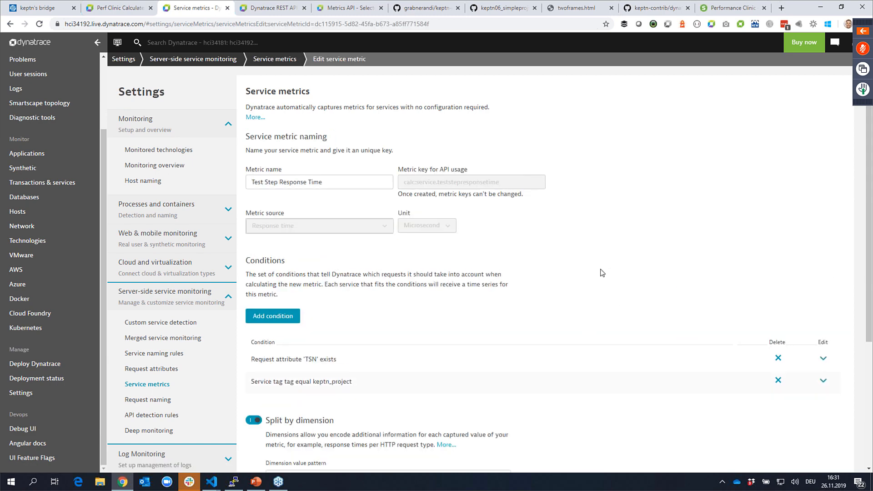
pyautogui.scroll(-1, 605, 268)
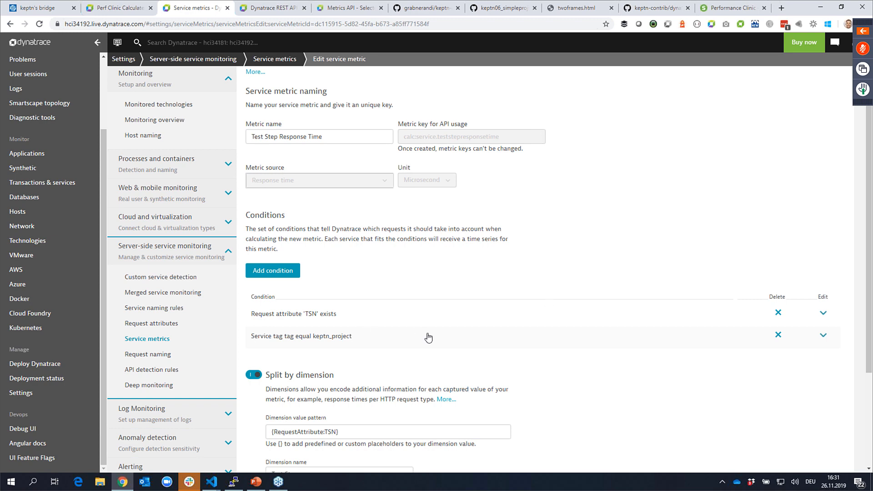
pyautogui.scroll(1, 564, 365)
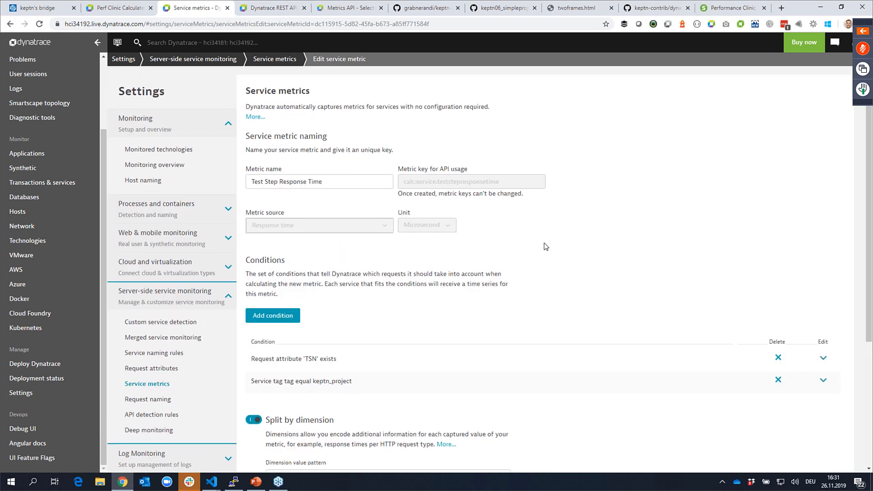
pyautogui.scroll(-3, 545, 246)
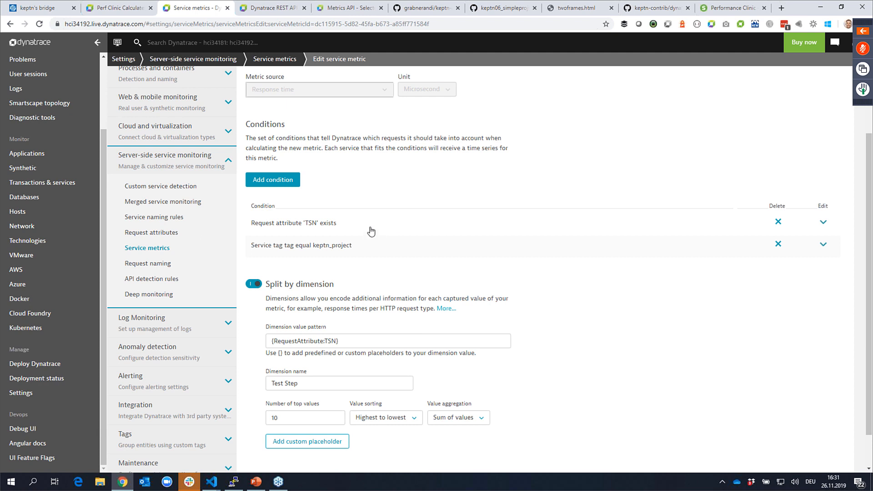
pyautogui.moveTo(336, 225); pyautogui.dragTo(253, 231)
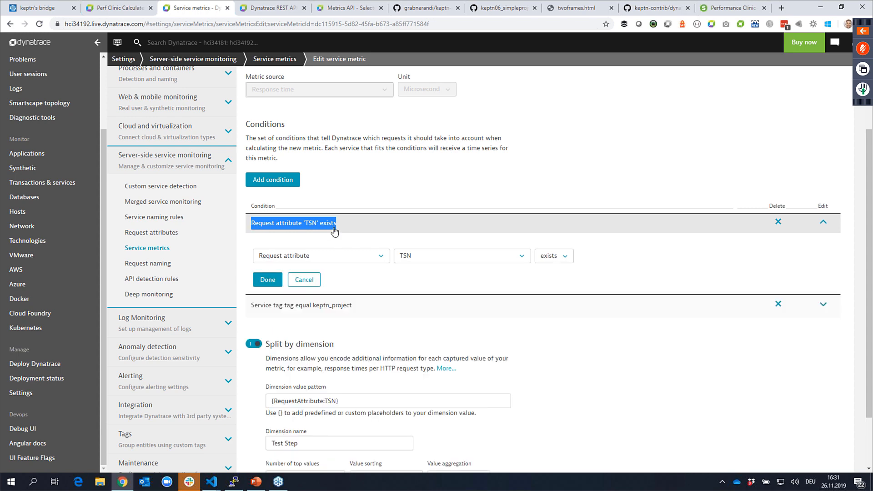
pyautogui.moveTo(351, 308); pyautogui.dragTo(254, 308)
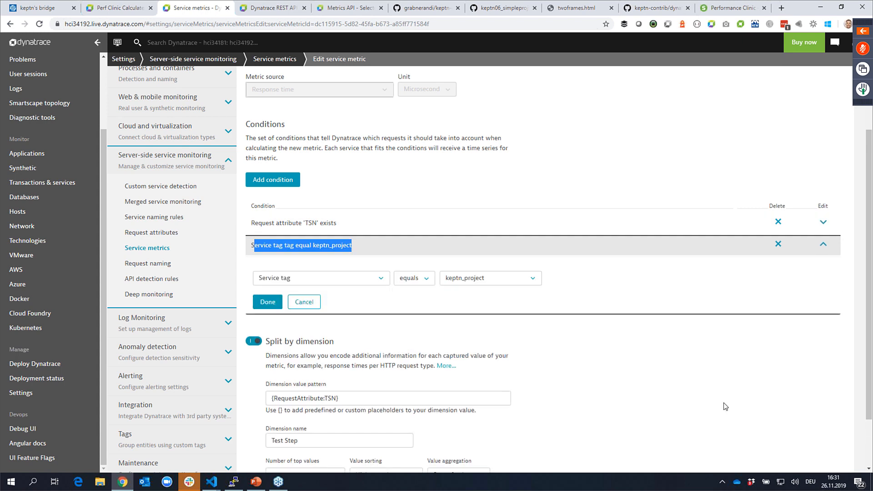
pyautogui.scroll(-3, 395, 336)
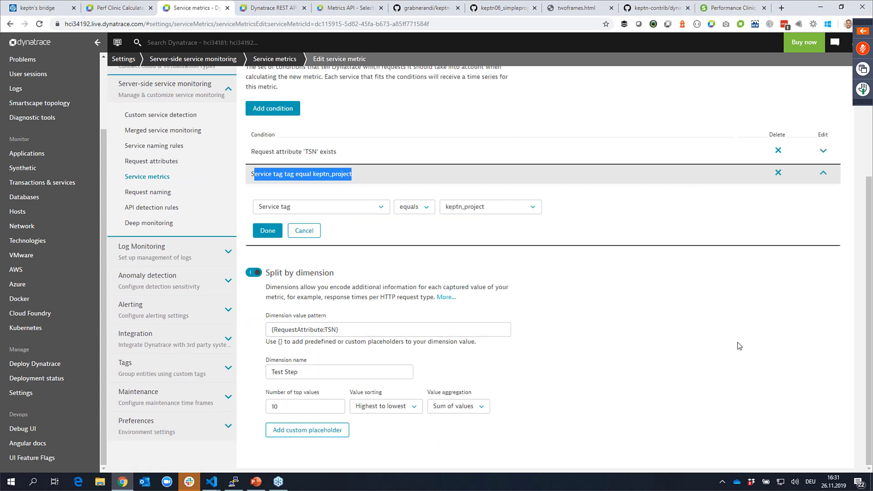
pyautogui.scroll(4, 501, 268)
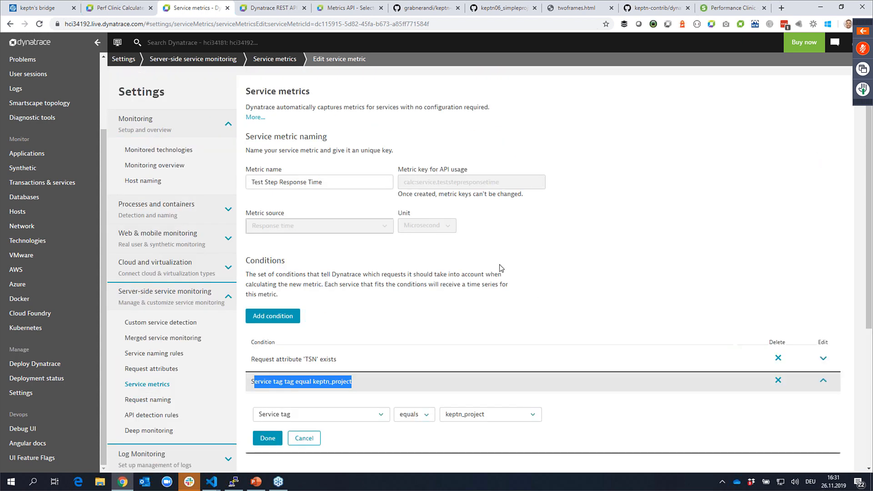
# Open the Custom Service Metrics dashboard in edit mode and open the Test Step Response Time tile's custom chart configuration
pyautogui.click(118, 43)
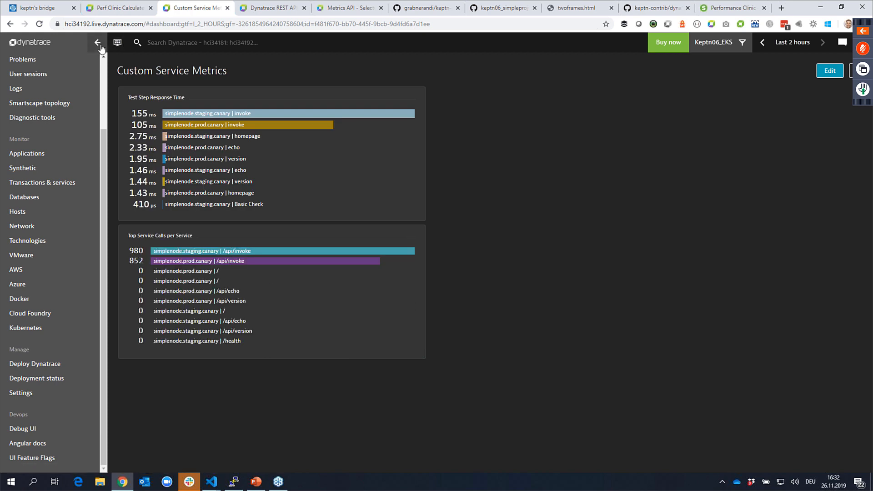
pyautogui.click(98, 43)
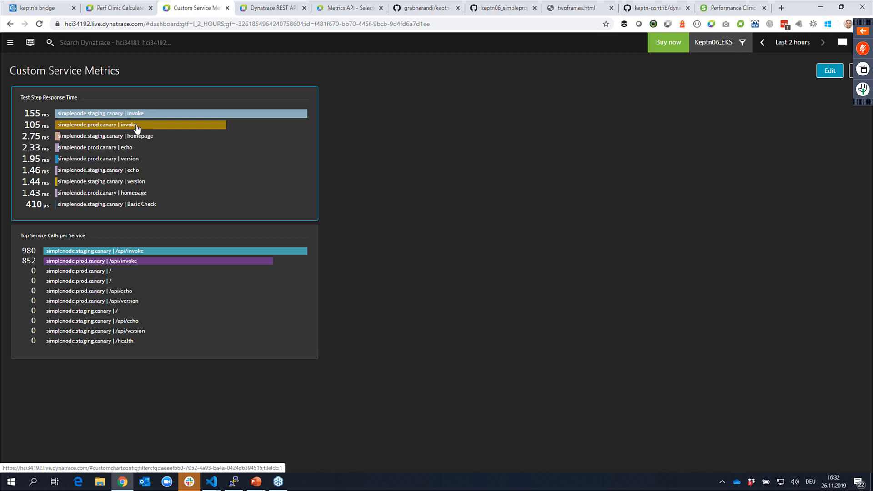
pyautogui.click(830, 70)
pyautogui.moveTo(296, 171)
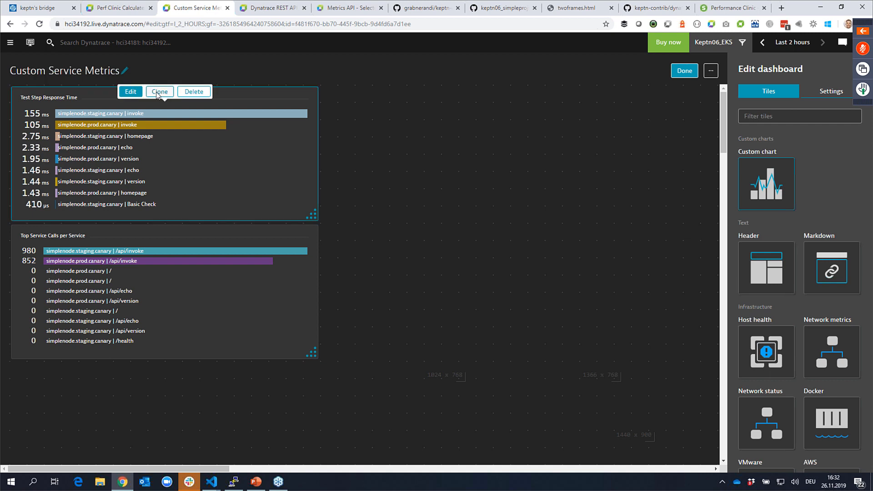
pyautogui.click(133, 91)
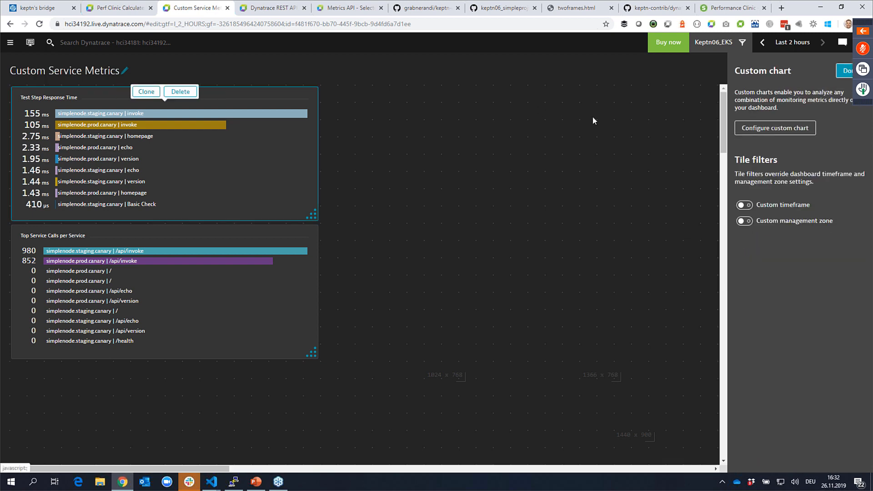
pyautogui.click(788, 130)
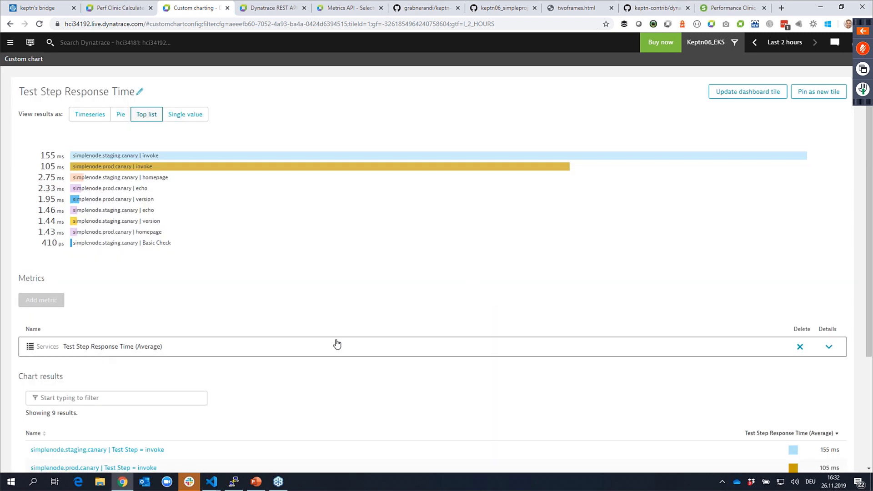
pyautogui.scroll(-2, 335, 343)
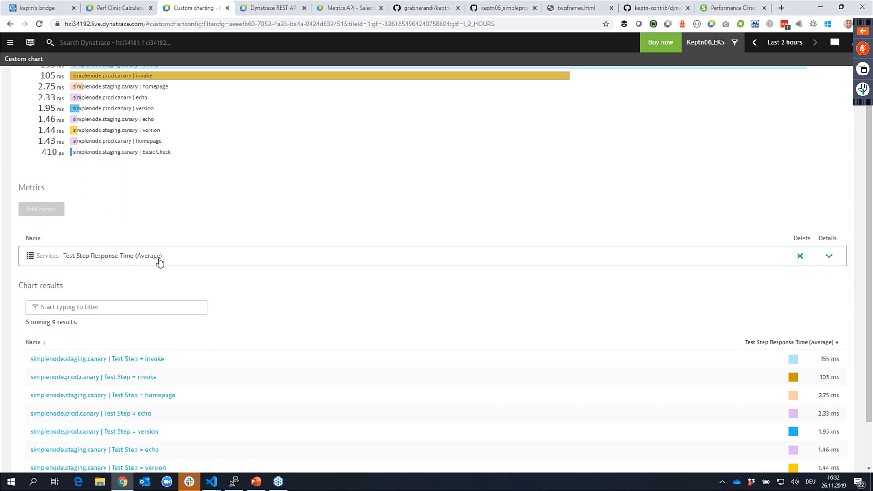
pyautogui.scroll(-2, 376, 304)
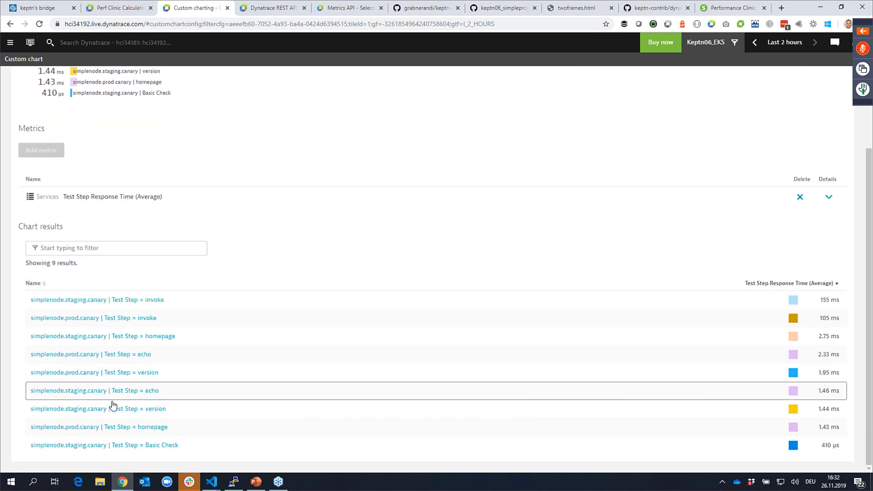
# Filter the chart results by keptn_project simpleproject and keptn_stage staging
pyautogui.click(117, 245)
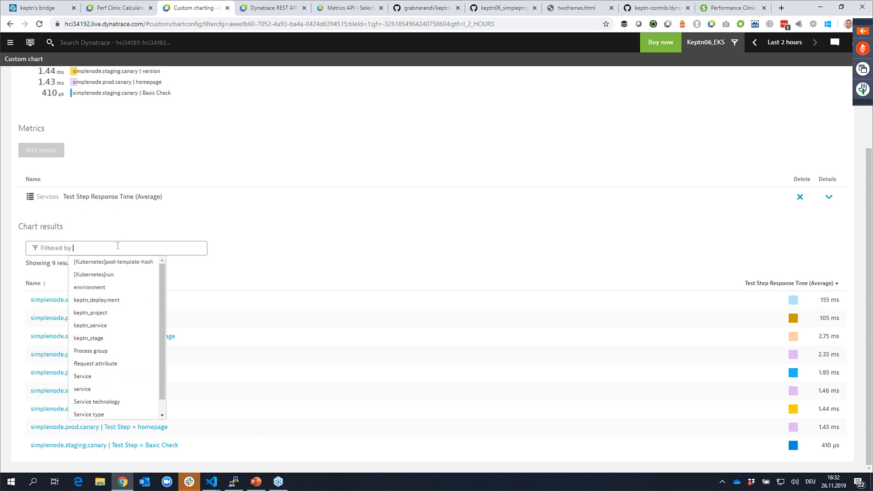
pyautogui.click(124, 314)
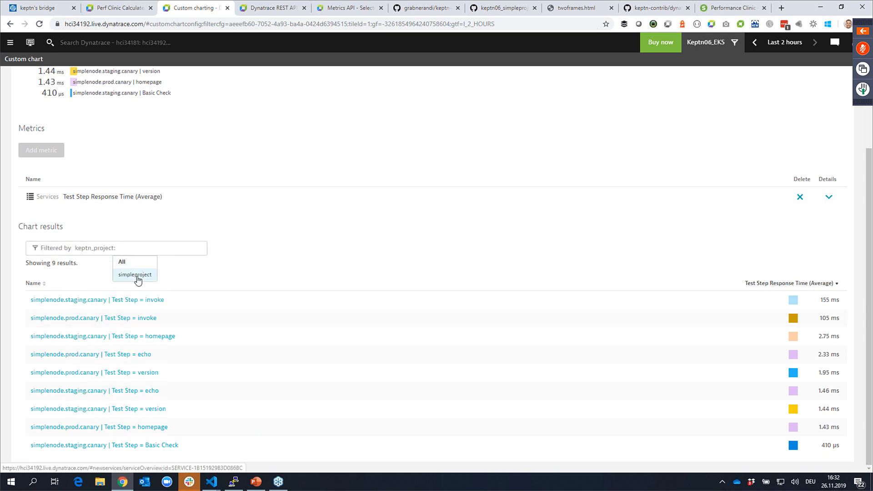
pyautogui.click(136, 276)
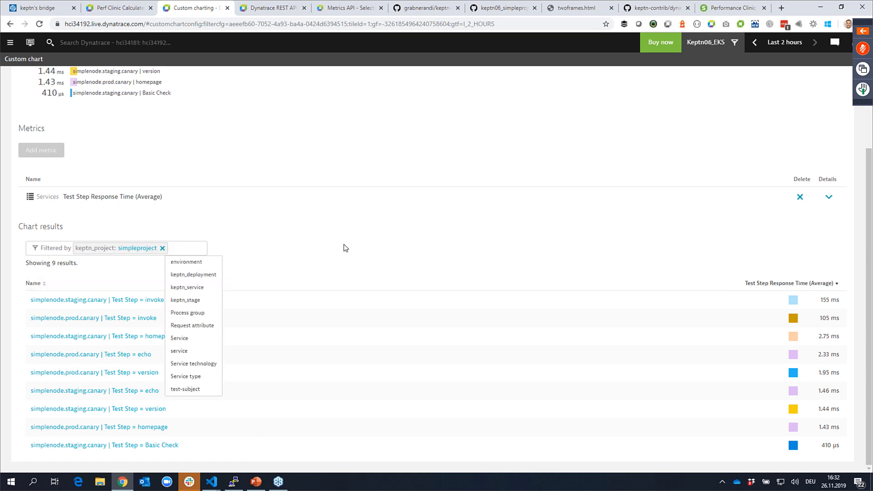
pyautogui.click(209, 300)
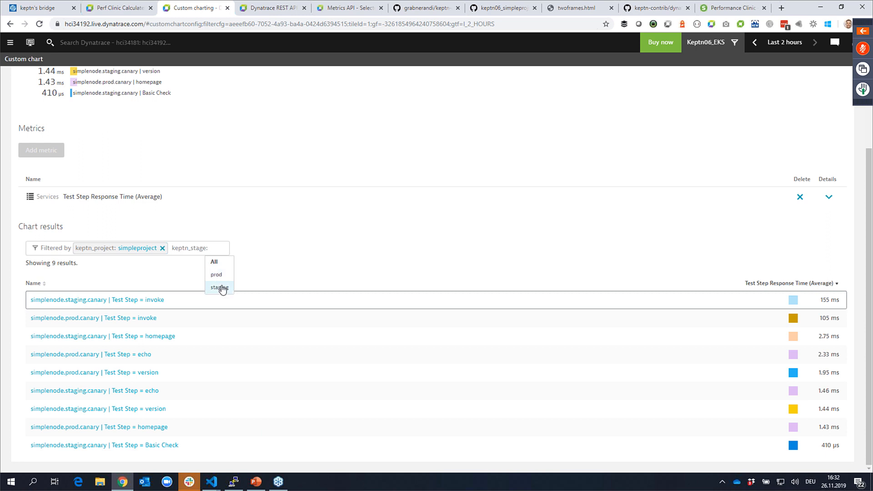
pyautogui.click(219, 287)
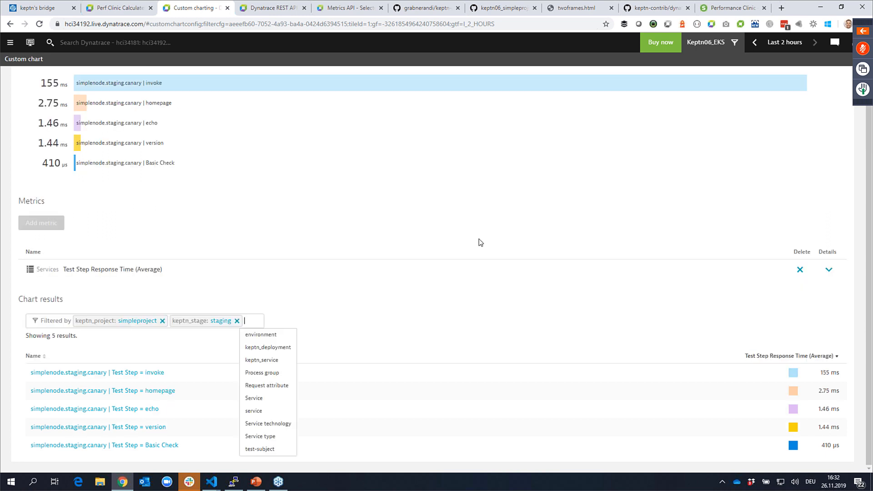
pyautogui.click(475, 292)
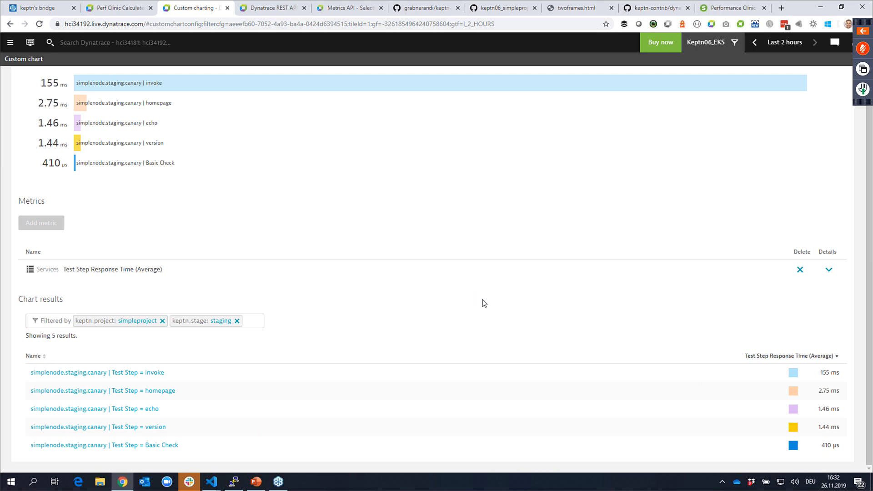
# Rename the chart "Test Step Response Time for Staging" and update its dashboard tile
pyautogui.scroll(2, 548, 330)
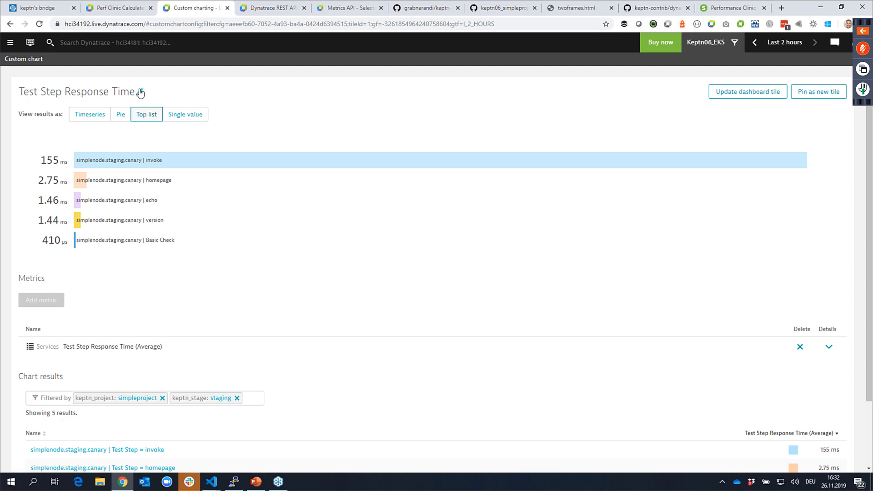
pyautogui.click(139, 91)
pyautogui.click(150, 96)
pyautogui.write('for Staging')
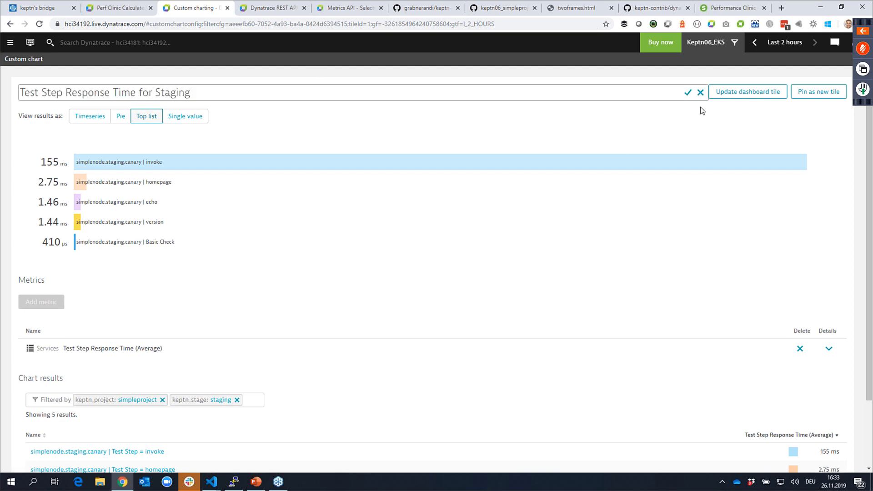
pyautogui.click(687, 92)
pyautogui.click(745, 93)
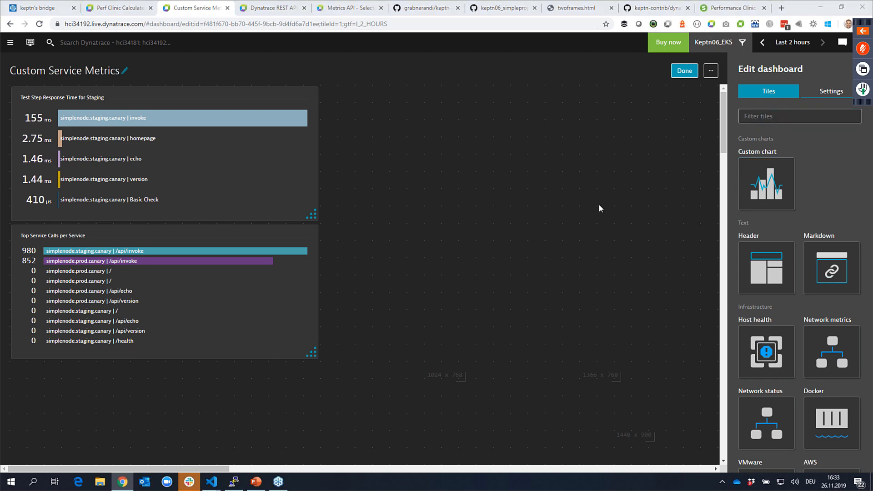
# Switch to the PowerPoint presentation and start the slide show at the demo slide, showing it full screen instead of the presenter view
pyautogui.hotkey('alt', 'Tab')
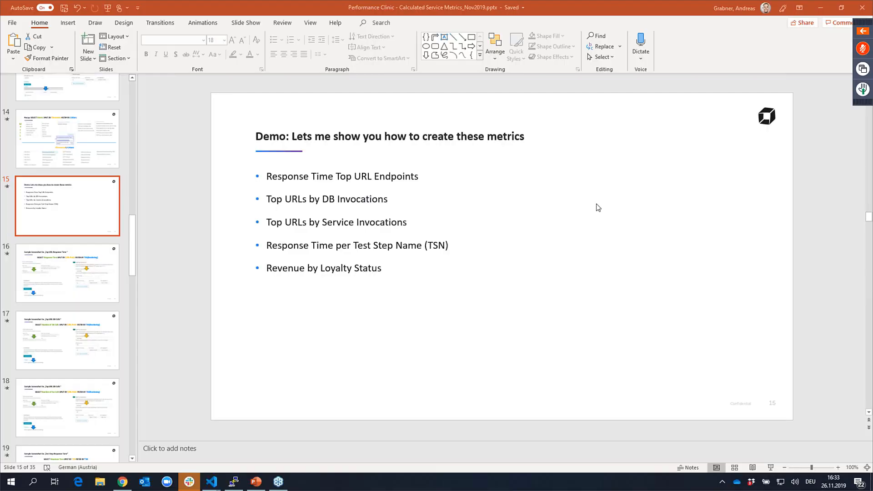
pyautogui.click(771, 468)
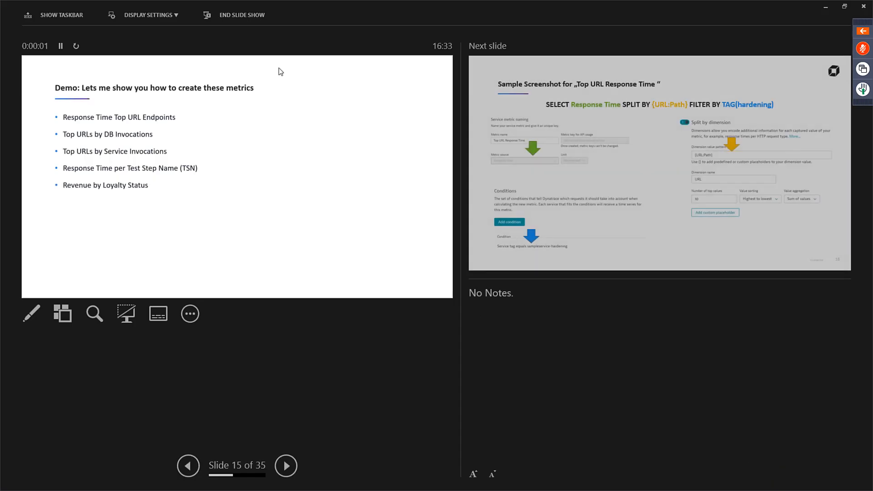
pyautogui.click(150, 16)
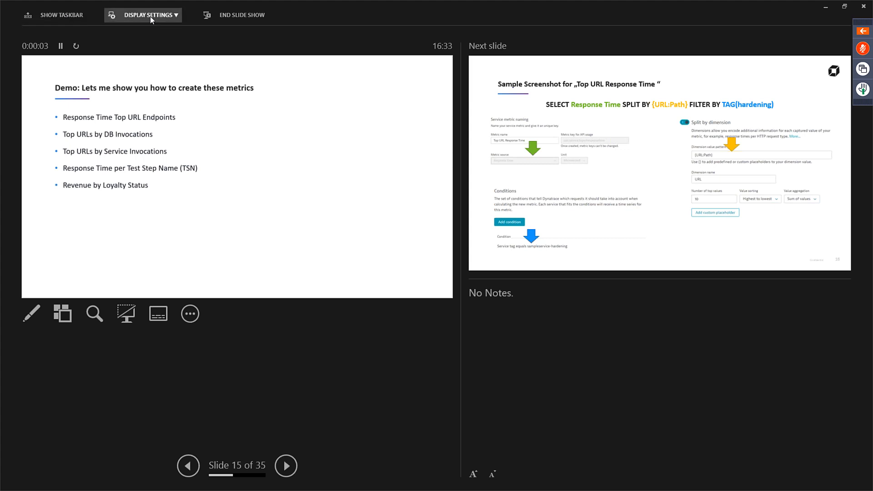
pyautogui.click(152, 33)
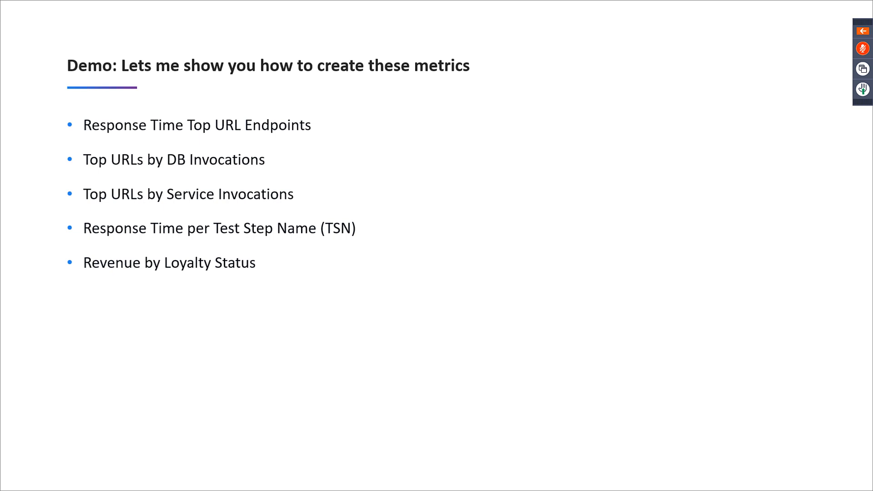
# Go through the sample service metric slides and advance to the "Charting & Alerting" section slide
pyautogui.press('Right')
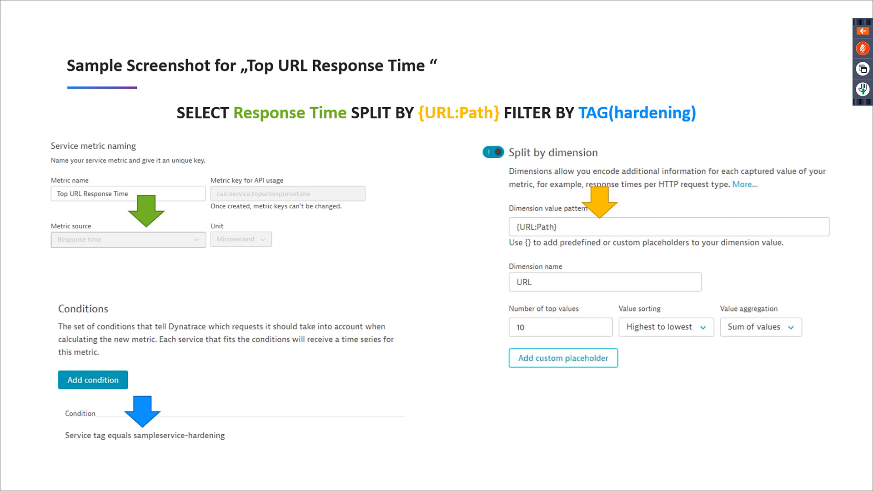
pyautogui.press('Right')
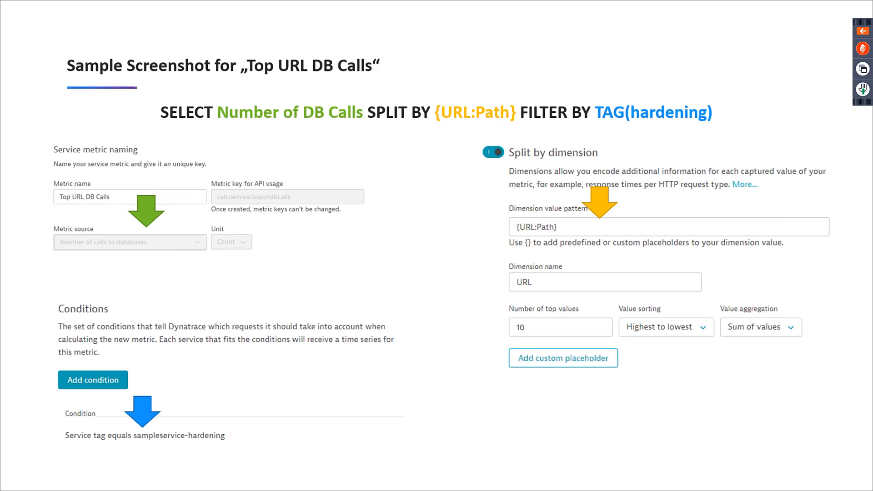
pyautogui.press('Right')
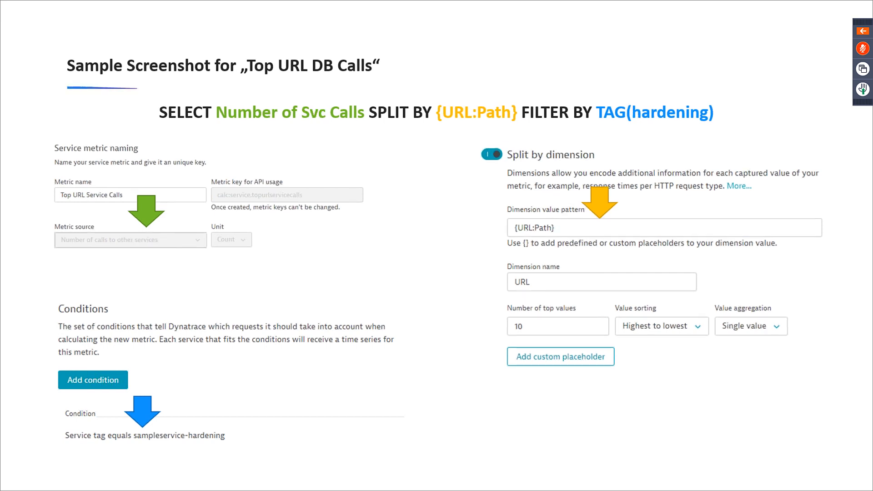
pyautogui.press('Right')
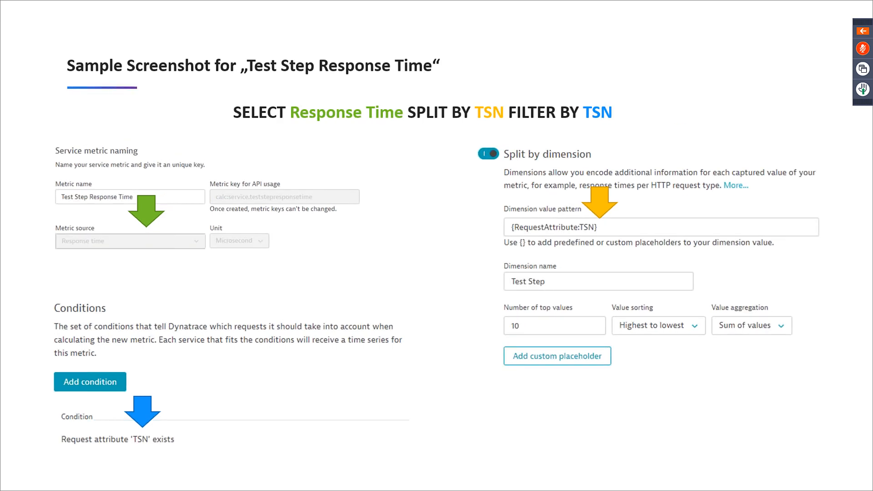
pyautogui.press('Right')
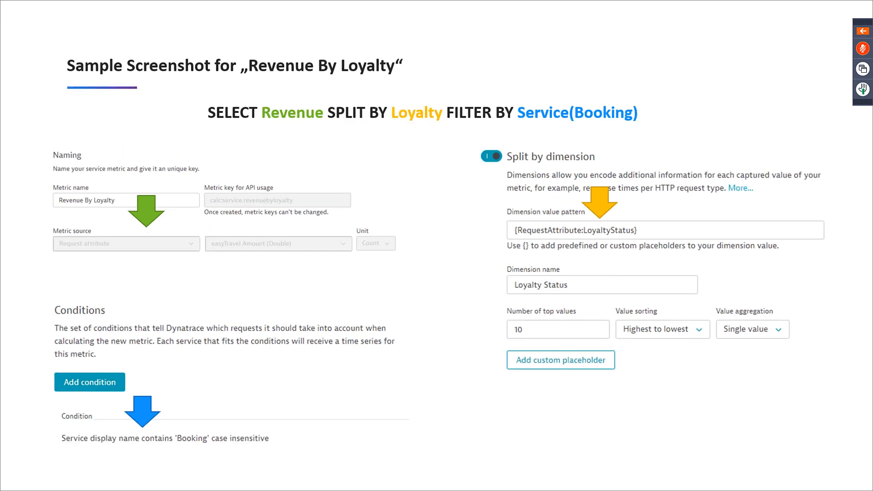
pyautogui.press('Right')
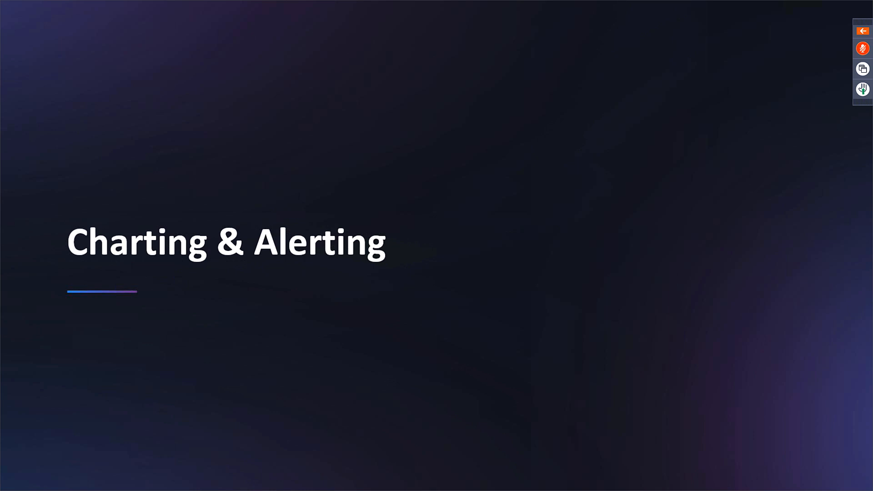
# Advance to the "Demo - Charting" slide, and in Dynatrace open the anomaly detection settings for custom events for alerting with the navigation collapsed
pyautogui.press('Right')
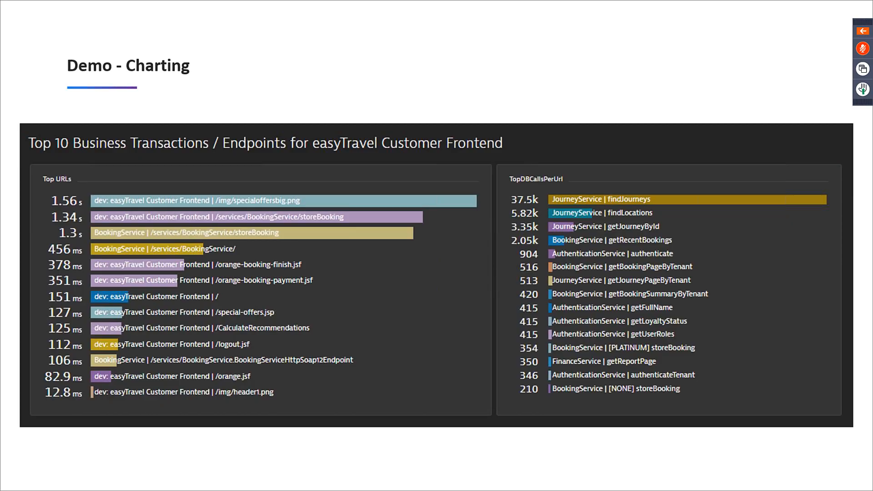
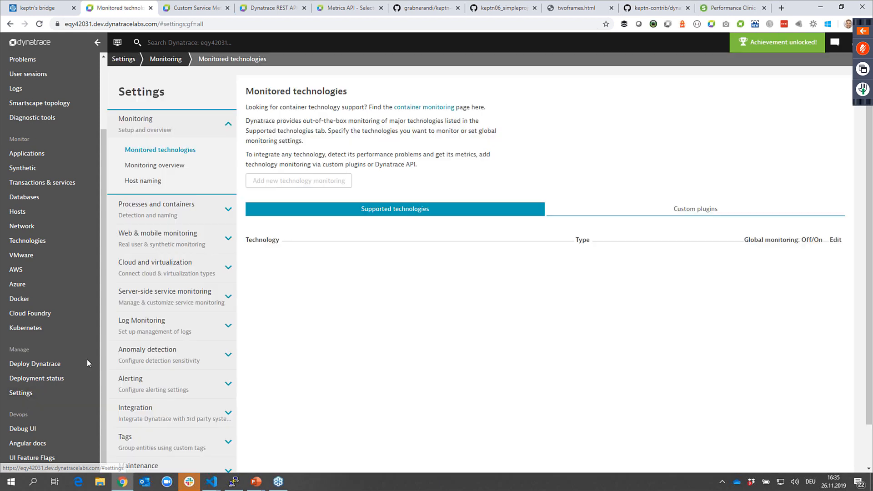
pyautogui.click(181, 357)
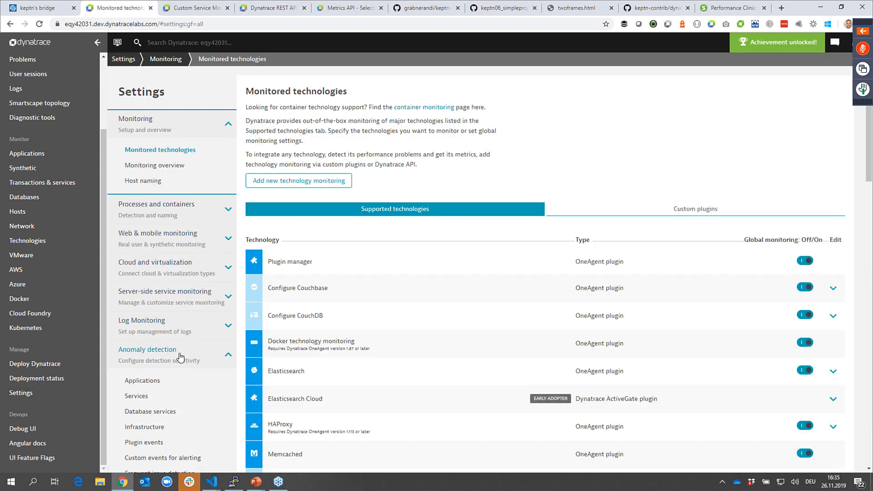
pyautogui.scroll(-2, 175, 377)
pyautogui.click(171, 372)
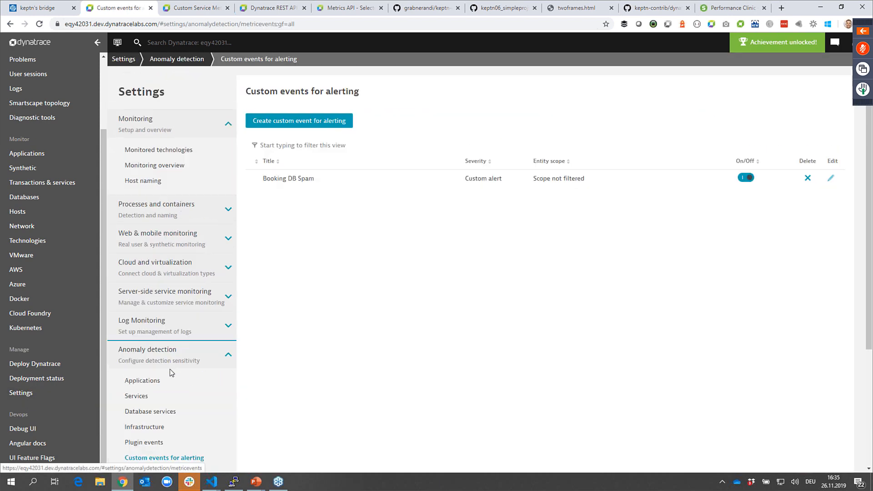
pyautogui.click(98, 42)
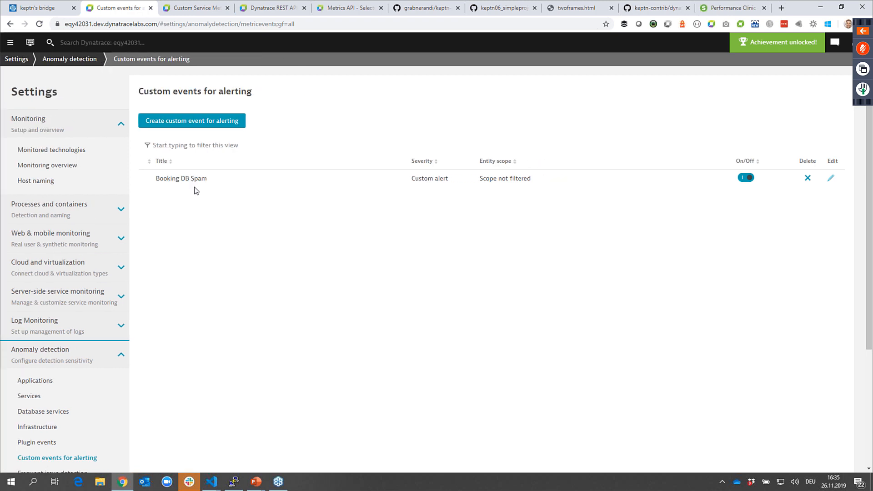
# Start a new custom event for alerting titled "Revenue Alert" and select the Revenue By Loyalty metric
pyautogui.click(178, 117)
pyautogui.click(224, 150)
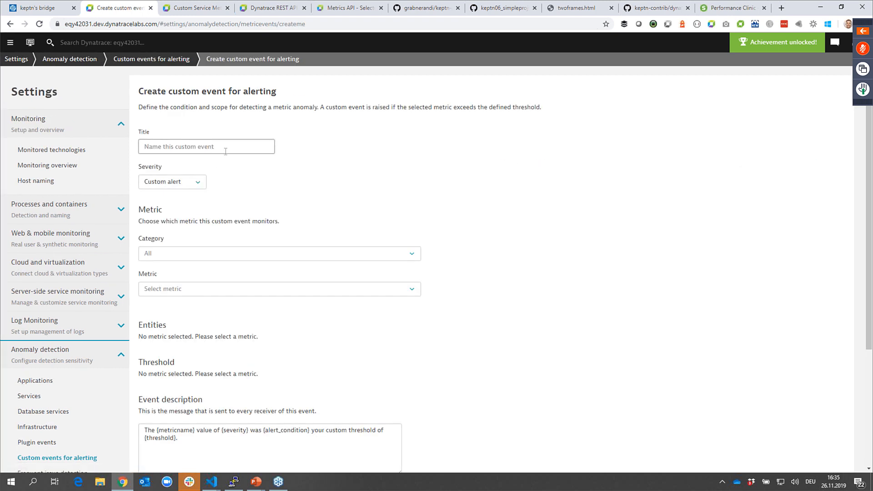
pyautogui.write('Revenue Alert')
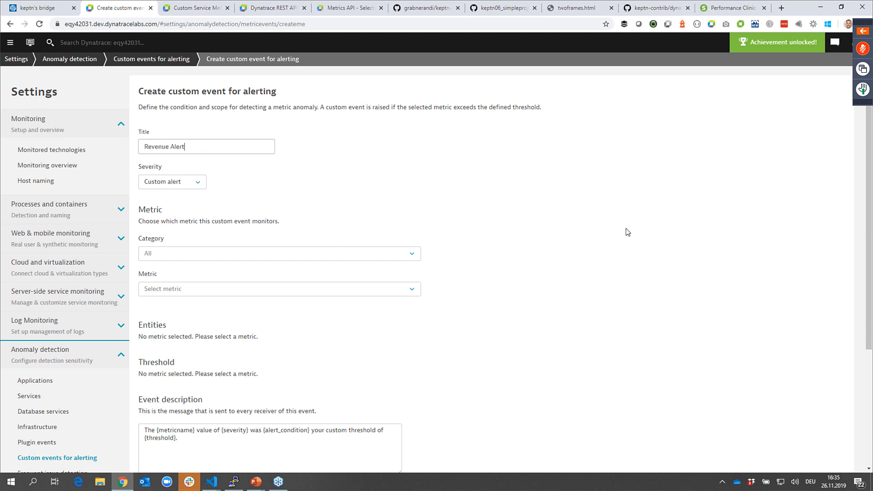
pyautogui.click(290, 290)
pyautogui.write('revenue')
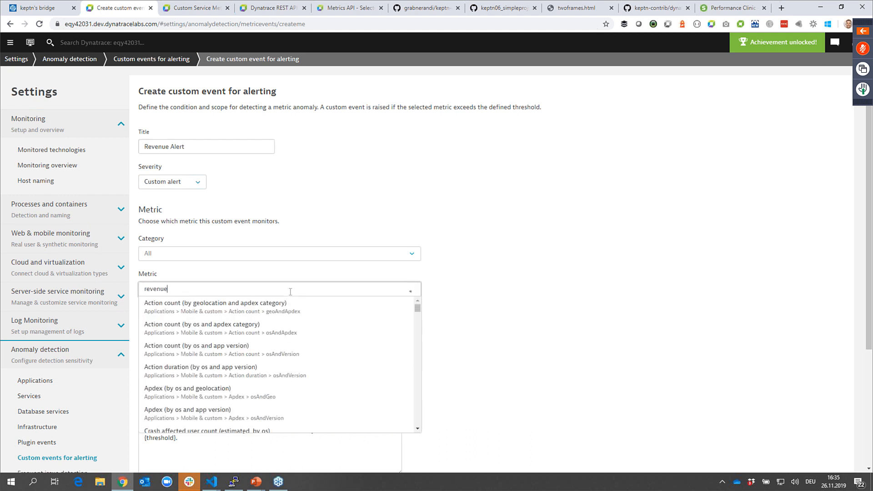
pyautogui.click(166, 311)
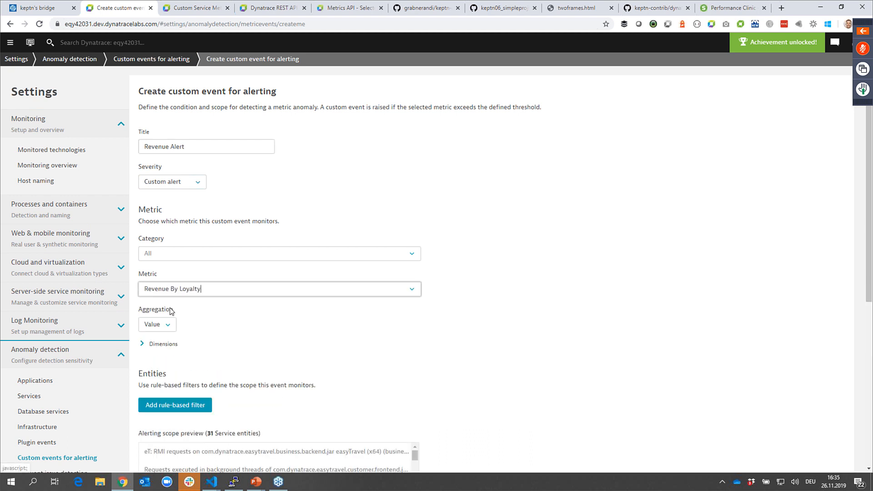
# Filter the metric's Loyalty Status dimension by Gold and check the condition options of the alert threshold
pyautogui.scroll(-2, 578, 342)
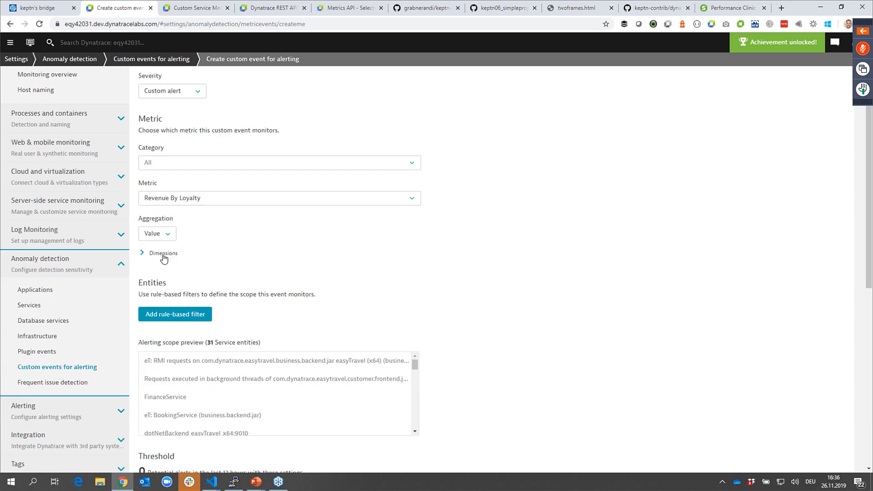
pyautogui.click(162, 253)
pyautogui.click(178, 278)
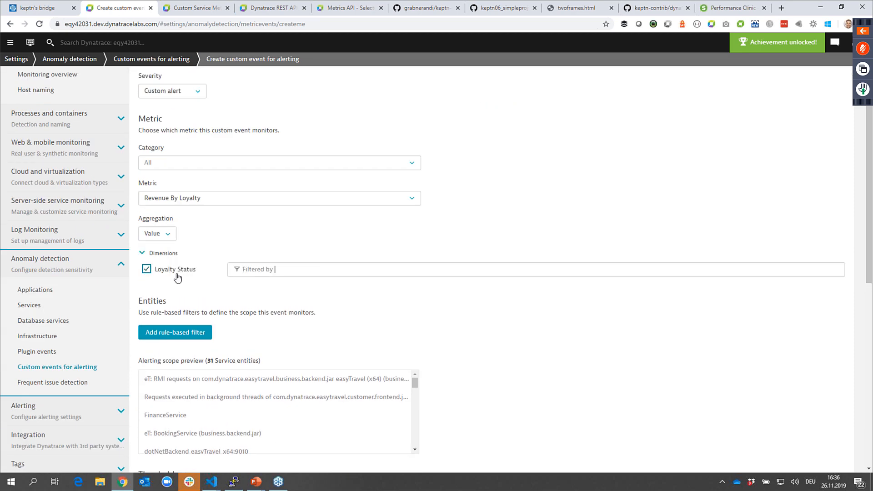
pyautogui.click(317, 270)
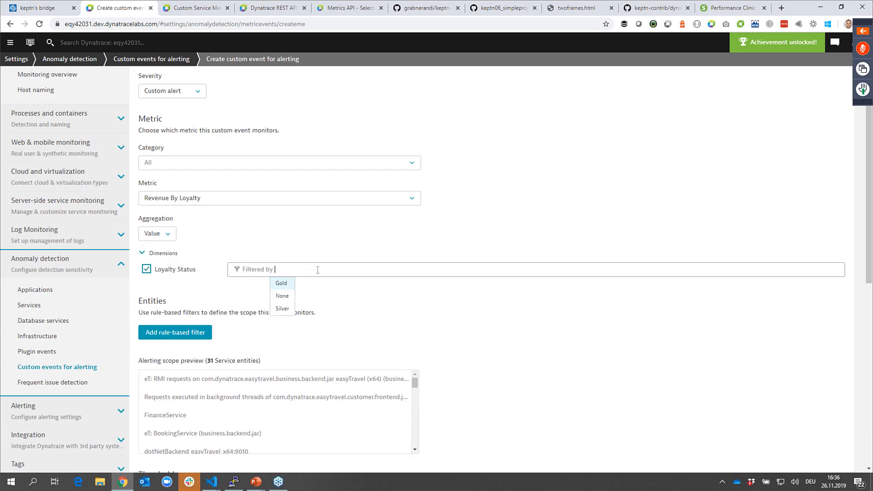
pyautogui.click(285, 286)
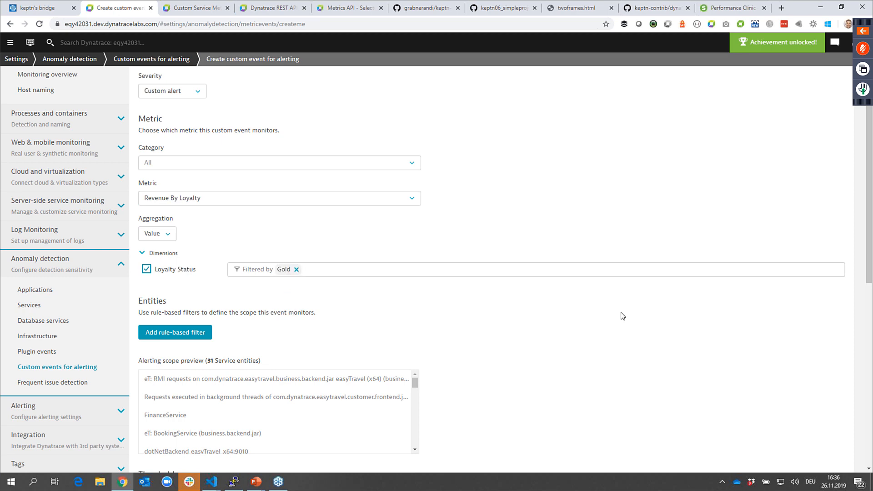
pyautogui.scroll(-6, 622, 318)
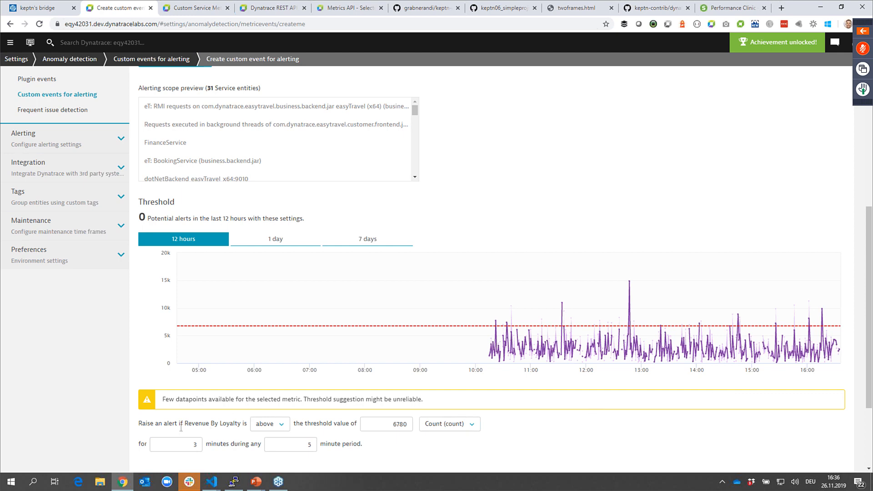
pyautogui.click(274, 428)
pyautogui.click(275, 428)
pyautogui.scroll(-1, 624, 449)
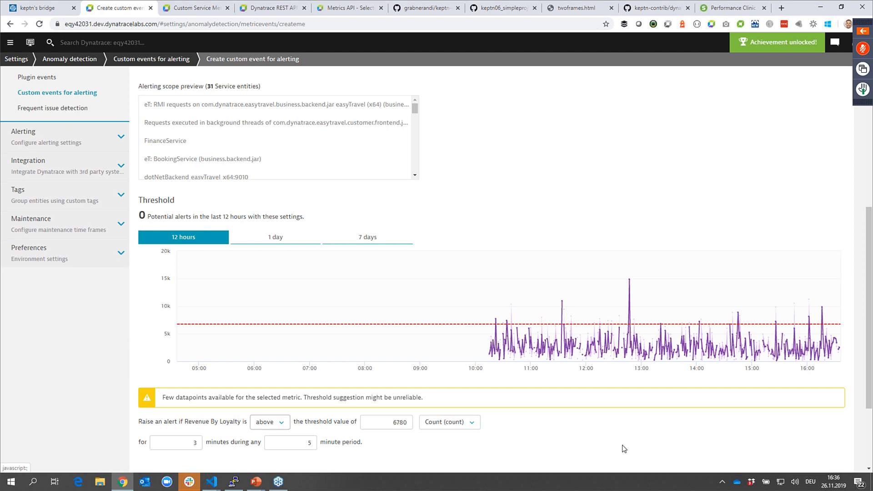
# Add the line "OMG - we are making soo much money." above the default event description, separated by a blank line
pyautogui.scroll(-3, 624, 449)
pyautogui.moveTo(189, 394); pyautogui.dragTo(147, 384)
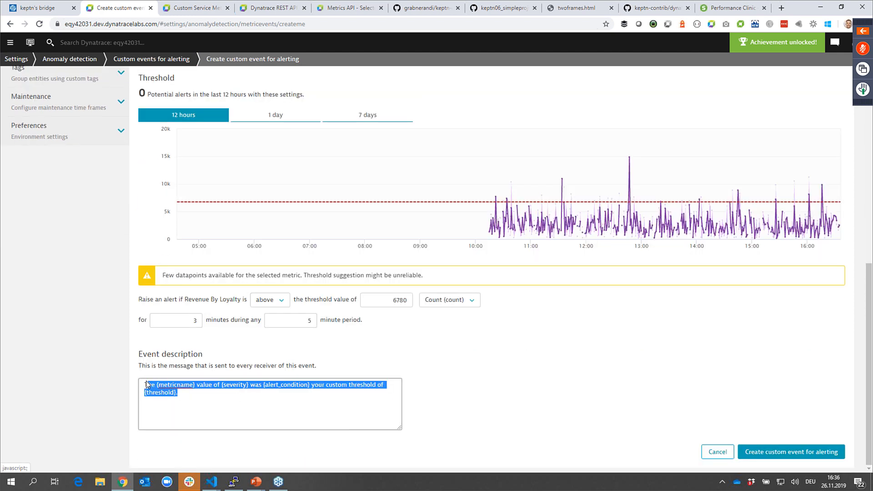
pyautogui.click(145, 384)
pyautogui.press('Return')
pyautogui.press('Return')
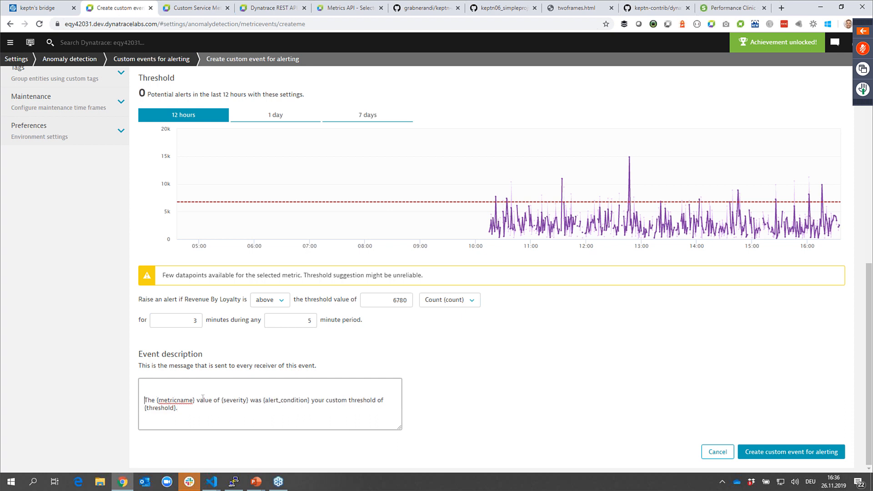
pyautogui.press('Up')
pyautogui.press('Up')
pyautogui.write('OMG - we are making soo much money.')
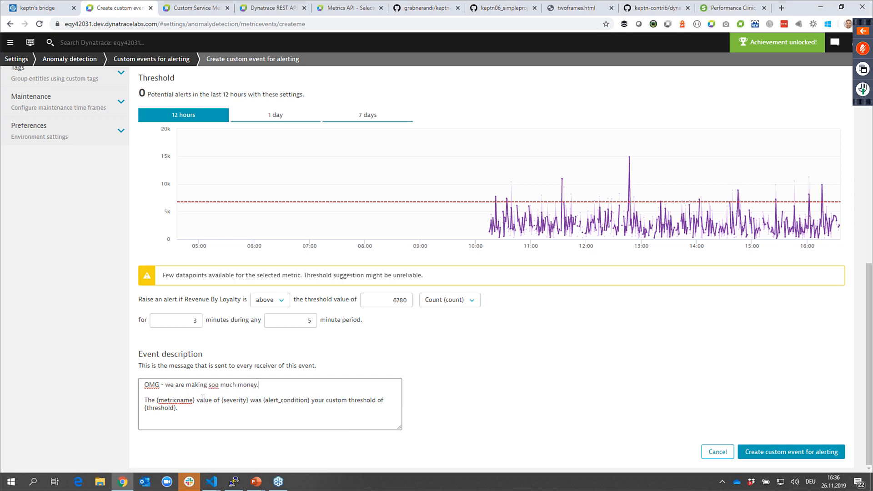
# Append "Lets book a trip to PErform in VEgas because we want to learn how we can even make more money!!" to the message and create the event
pyautogui.write(' Lets book a trip to PErform in VEgas')
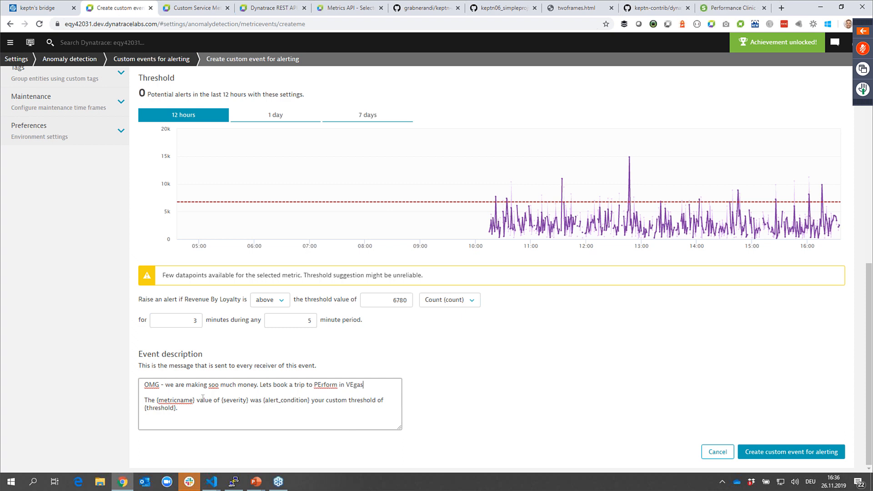
pyautogui.write(' because we')
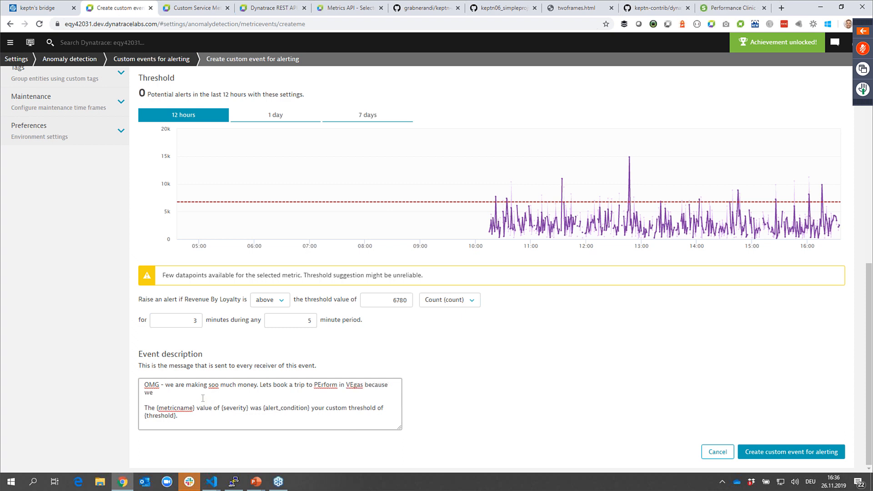
pyautogui.write(' want to learn how we can even make more ')
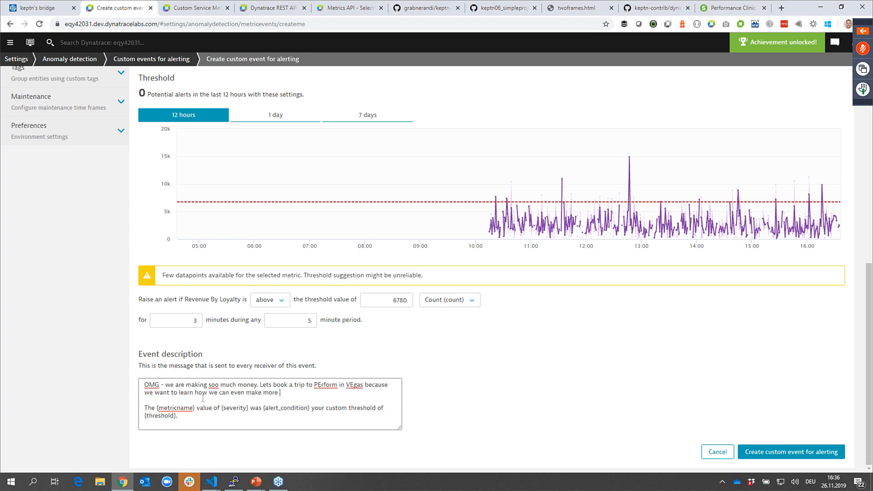
pyautogui.write('money!!')
pyautogui.press('Return')
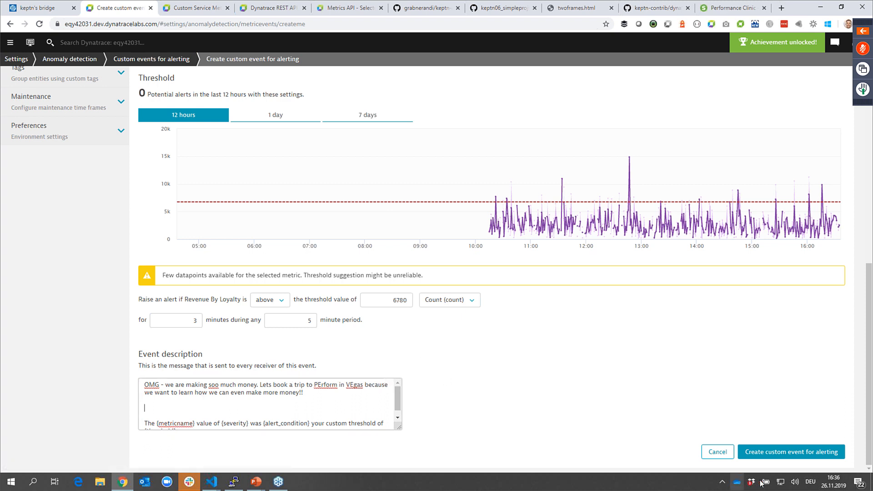
pyautogui.click(777, 459)
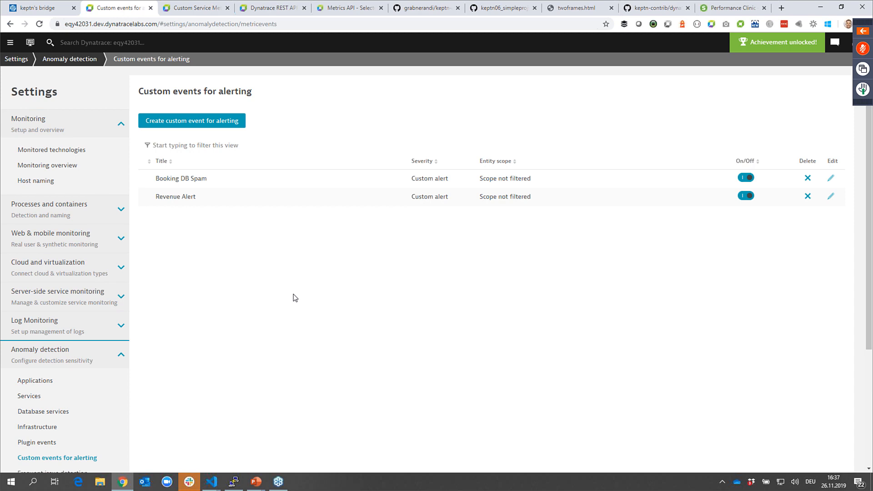
# Switch to the PowerPoint slide show and go through the custom alert and API automation slides up to the Metricsv2 API query slide
pyautogui.hotkey('alt', 'Tab')
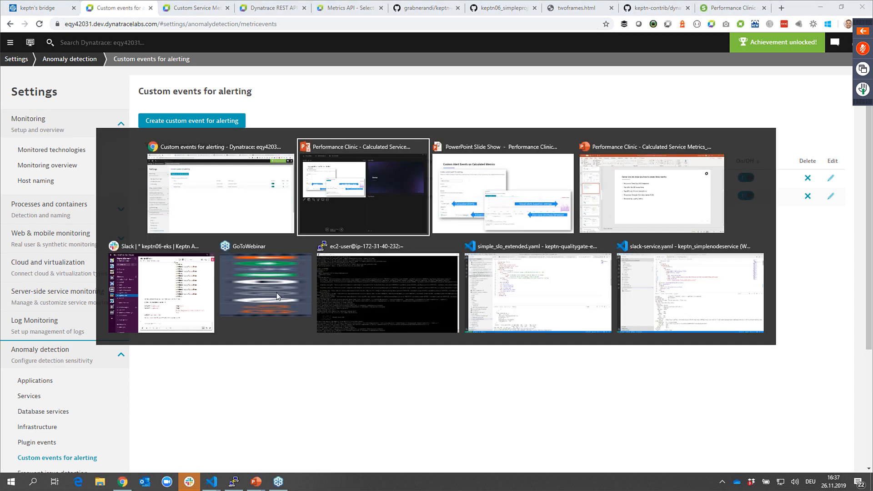
pyautogui.hotkey('alt', 'Tab')
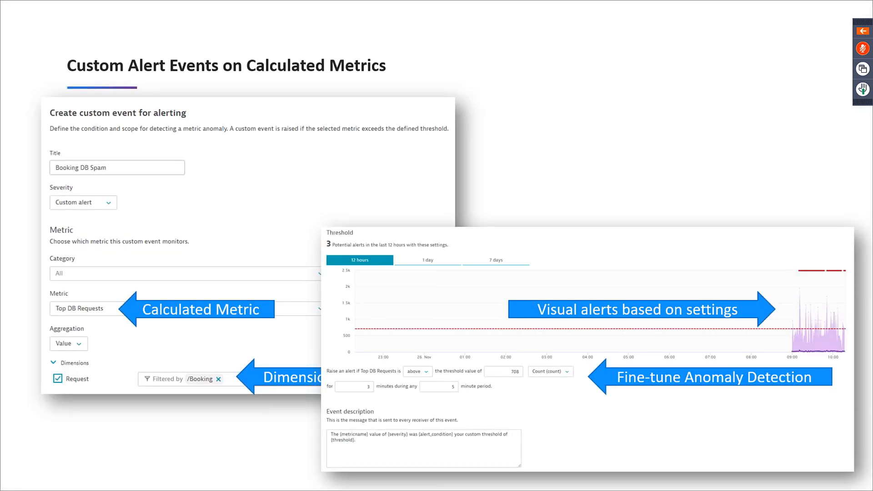
pyautogui.press('Right')
pyautogui.press('Right')
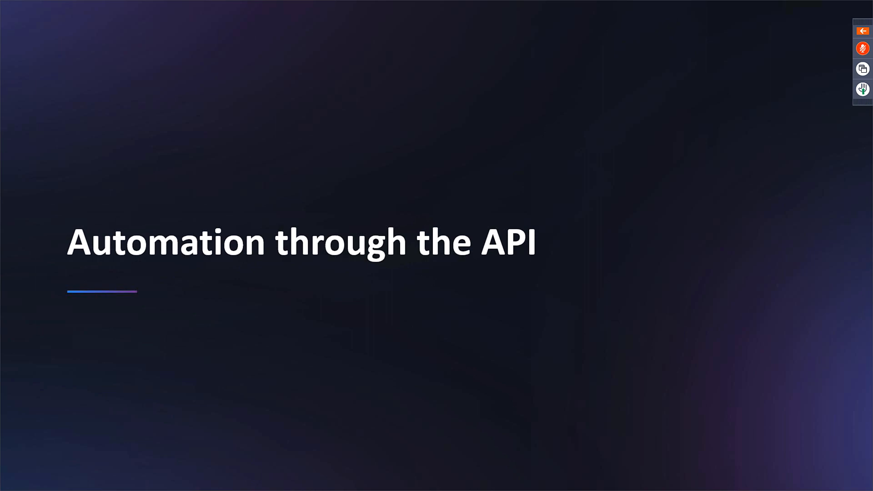
pyautogui.press('Right')
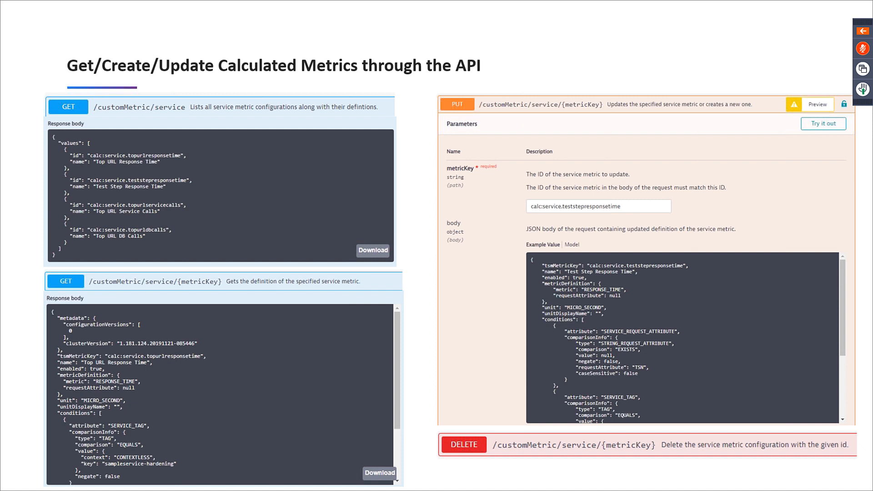
pyautogui.press('Right')
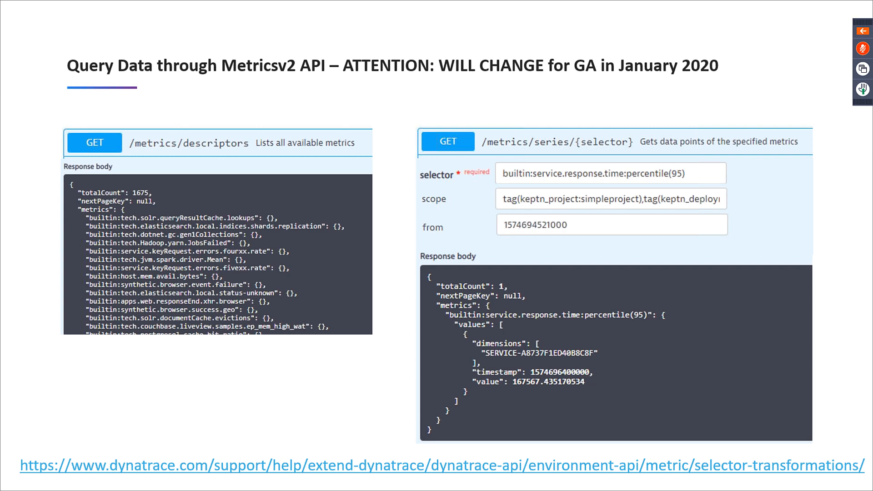
# Switch back to the browser, open the Custom Service Metrics dashboard and finish editing it
pyautogui.hotkey('alt', 'Tab')
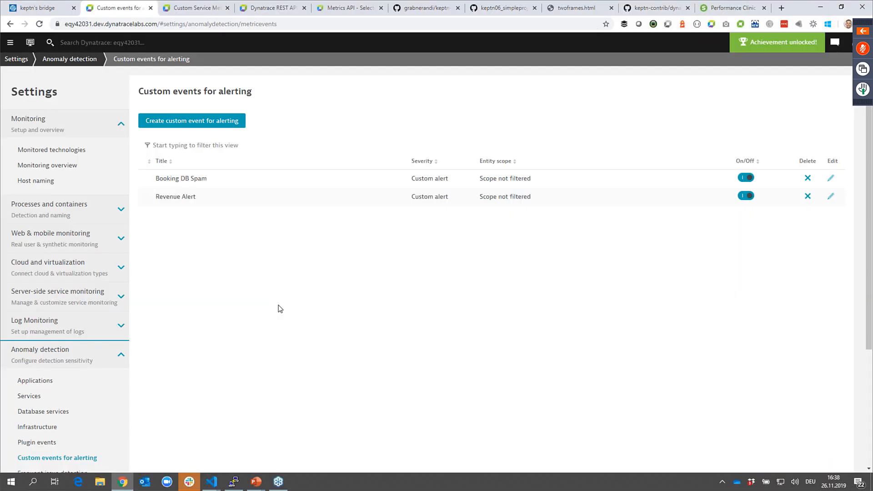
pyautogui.click(58, 349)
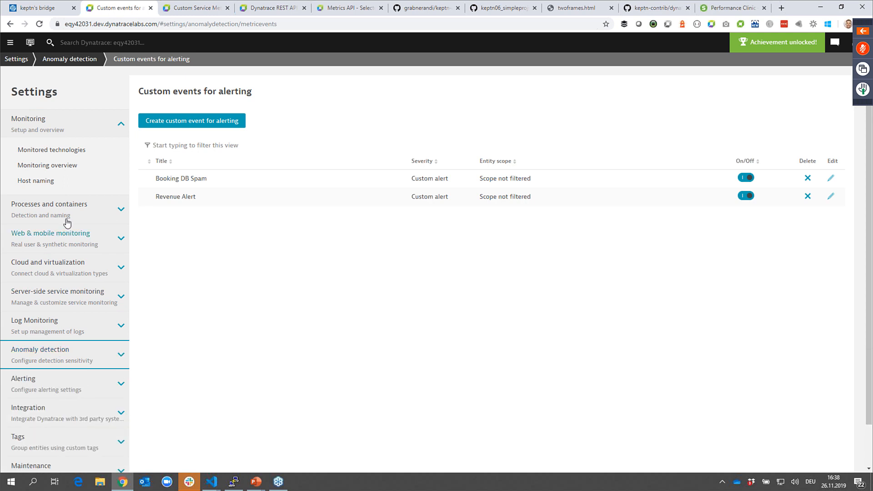
pyautogui.click(199, 9)
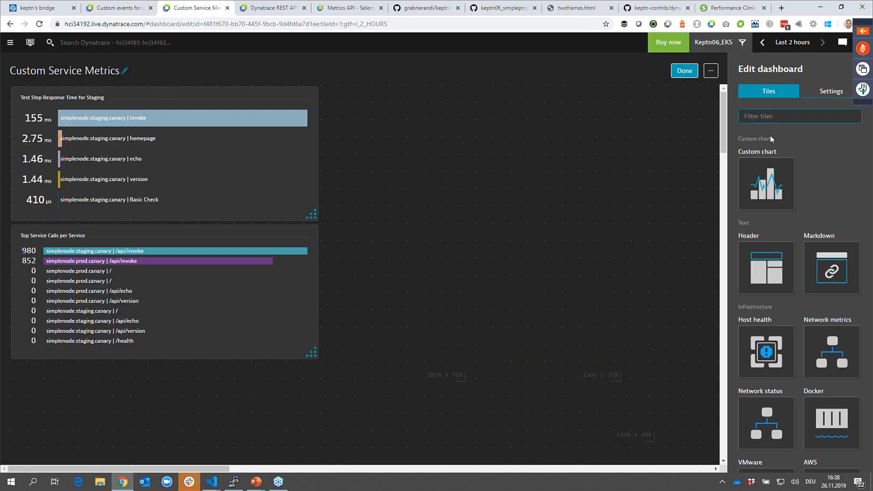
pyautogui.click(685, 70)
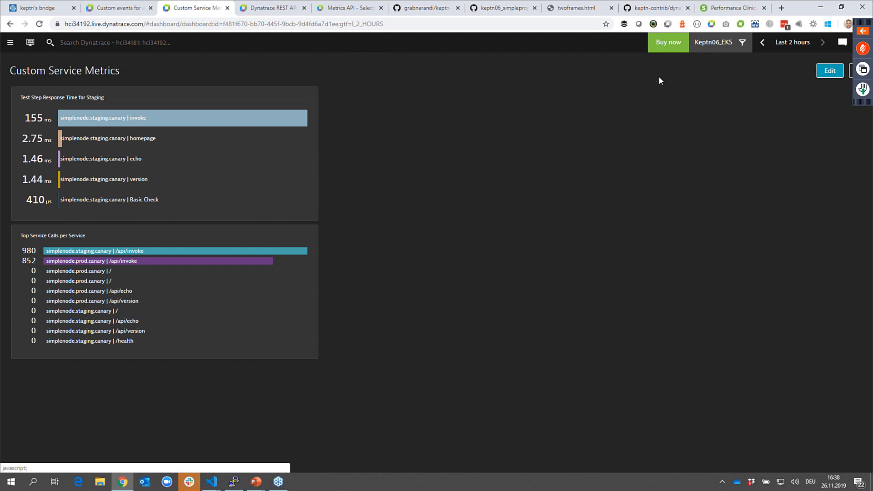
# Open the Dynatrace API integration settings and collapse the details of the expanded API token
pyautogui.click(10, 48)
pyautogui.click(31, 394)
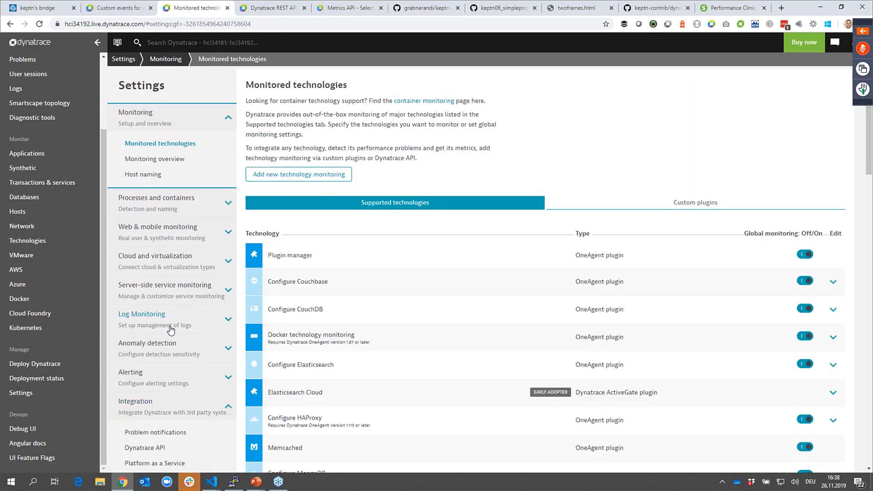
pyautogui.scroll(-3, 170, 330)
pyautogui.click(147, 365)
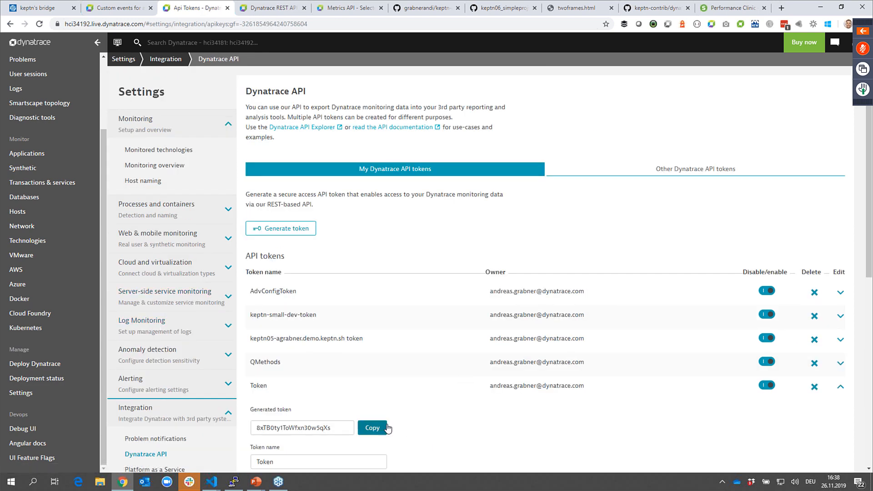
pyautogui.click(839, 387)
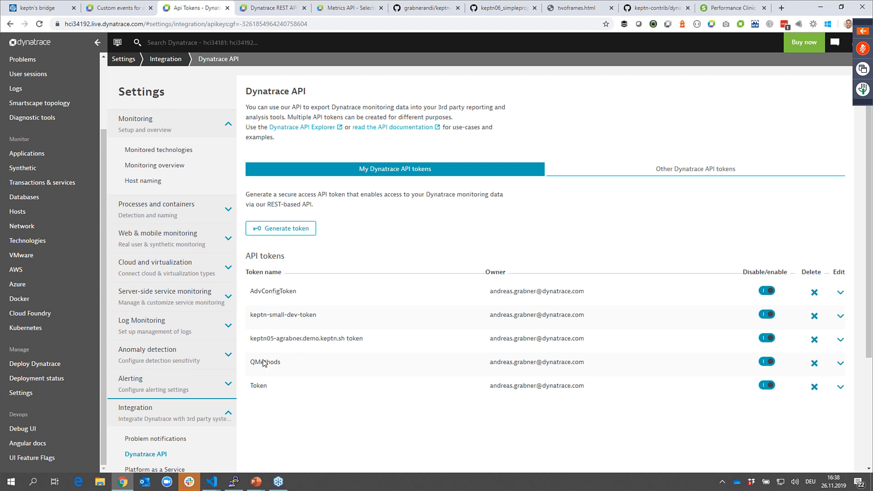
# Open the Dynatrace API Explorer from the API settings and look through the Environment API v1 endpoint groups
pyautogui.click(303, 131)
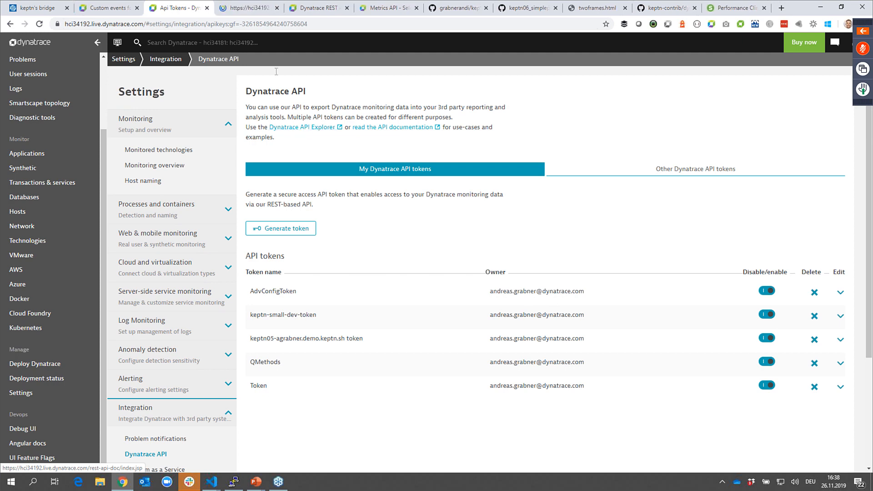
pyautogui.click(246, 9)
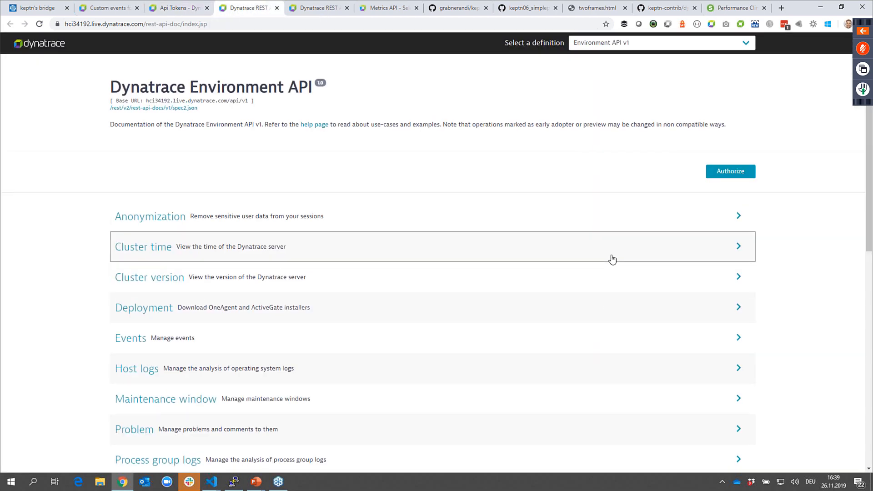
pyautogui.scroll(-1, 611, 259)
pyautogui.scroll(1, 618, 261)
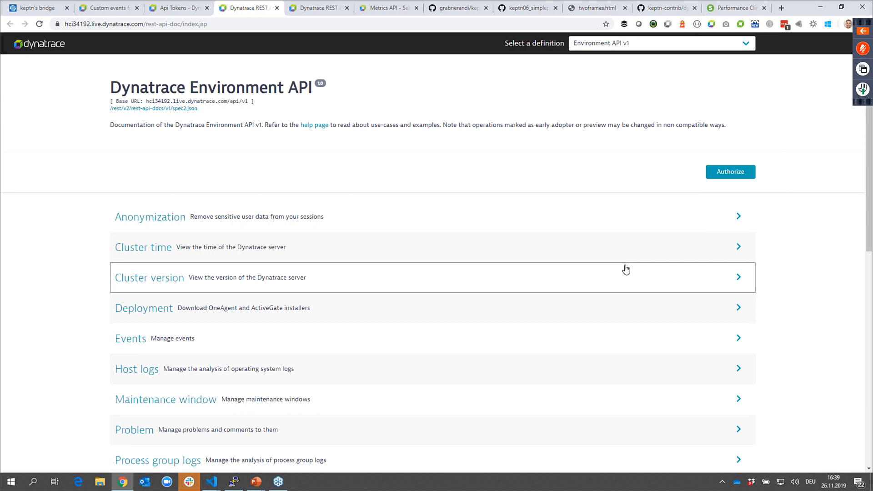
pyautogui.scroll(-4, 623, 269)
pyautogui.scroll(4, 617, 258)
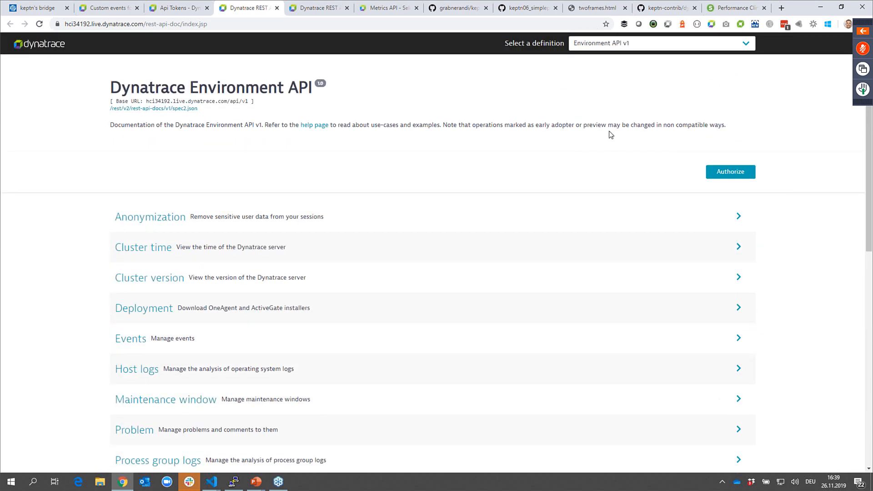
pyautogui.scroll(-9, 608, 135)
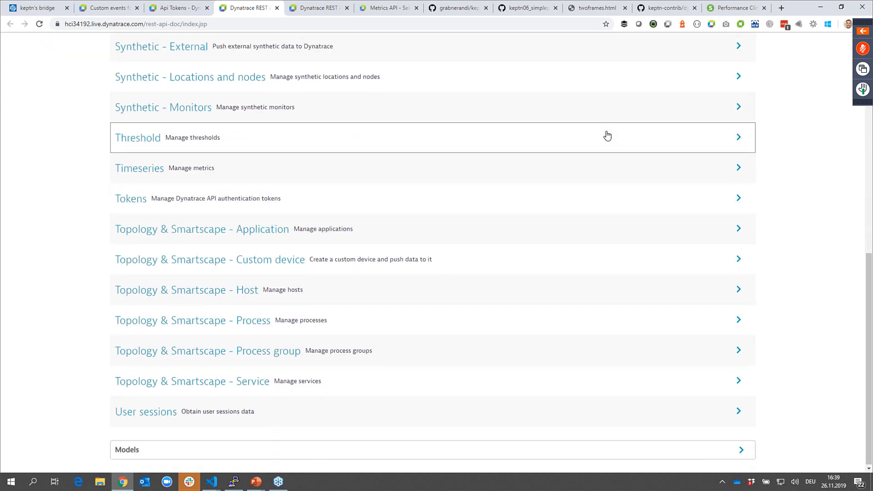
# Switch the API definition to Configuration API and look through its endpoint groups
pyautogui.scroll(10, 607, 135)
pyautogui.click(631, 46)
pyautogui.click(624, 92)
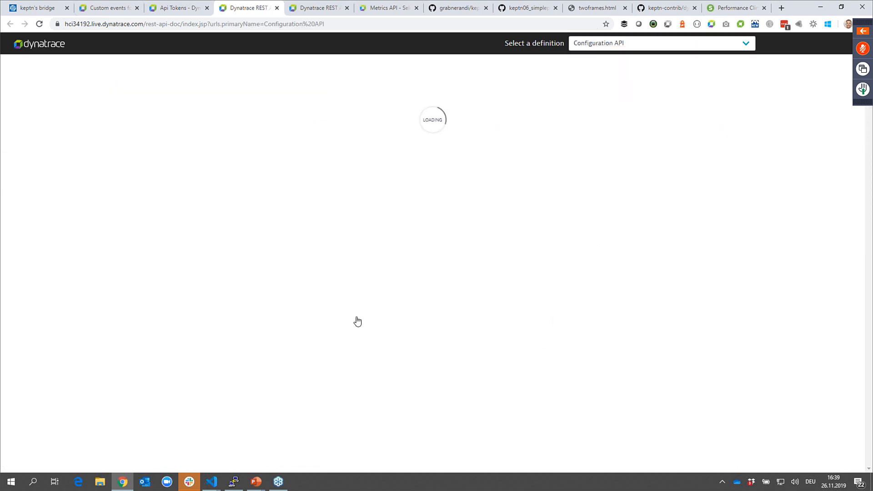
pyautogui.scroll(-6, 444, 307)
pyautogui.scroll(-10, 446, 307)
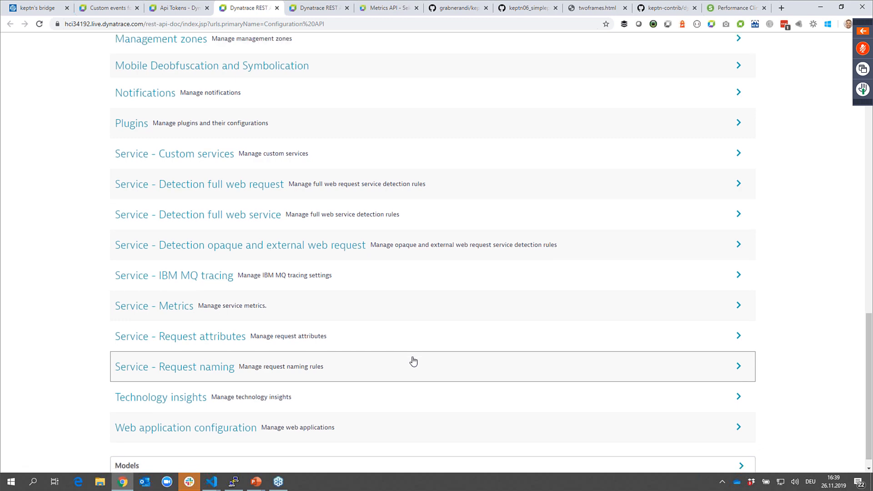
pyautogui.scroll(5, 414, 359)
pyautogui.scroll(10, 420, 354)
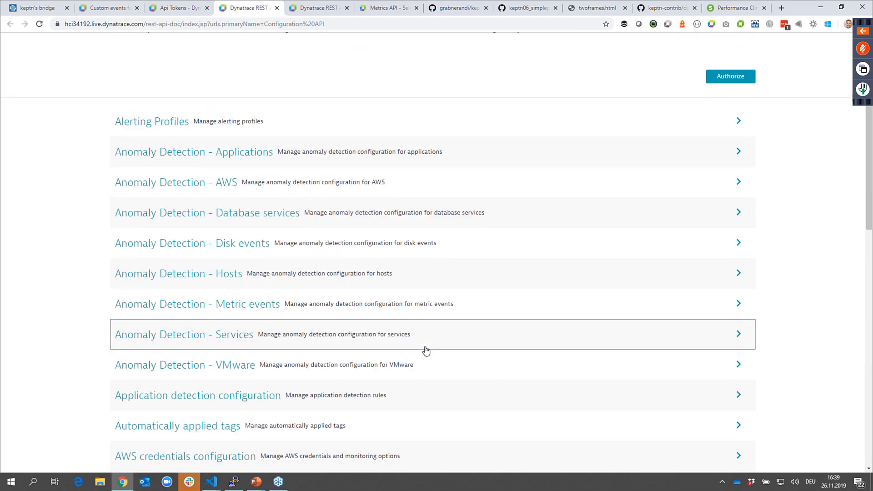
# Switch the API definition back to Environment API v1 and search the page for "metric"
pyautogui.click(593, 43)
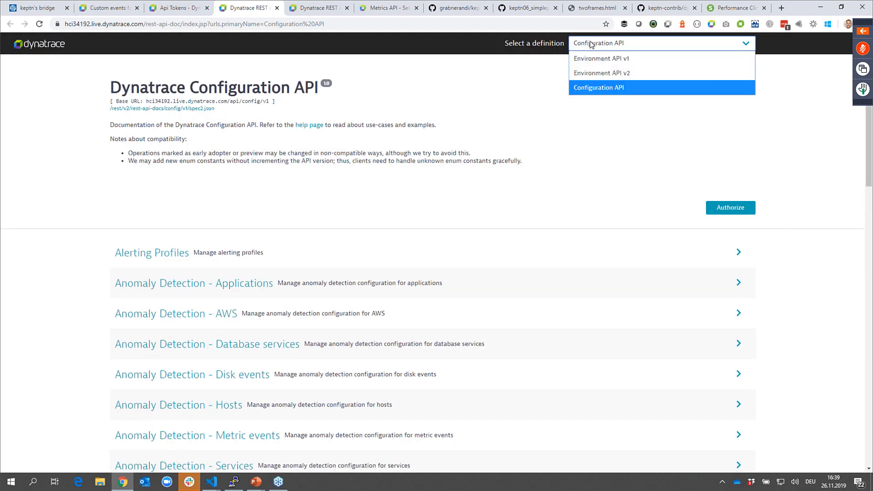
pyautogui.click(615, 59)
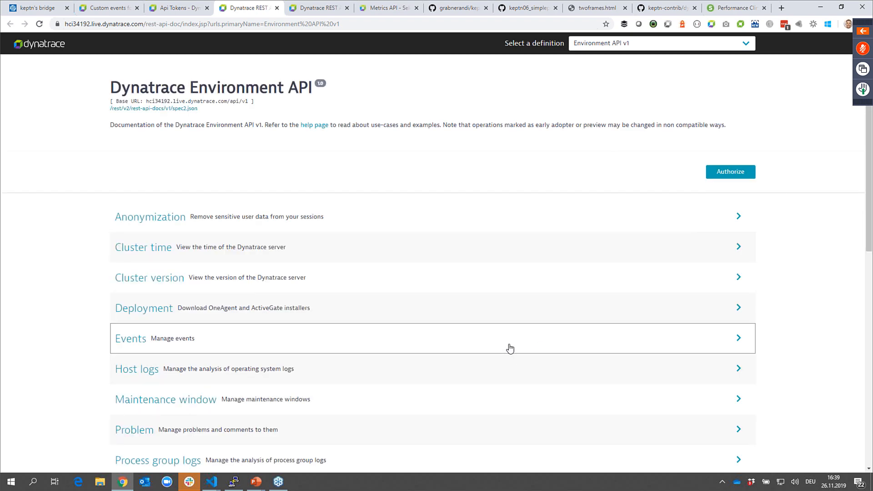
pyautogui.scroll(-9, 509, 348)
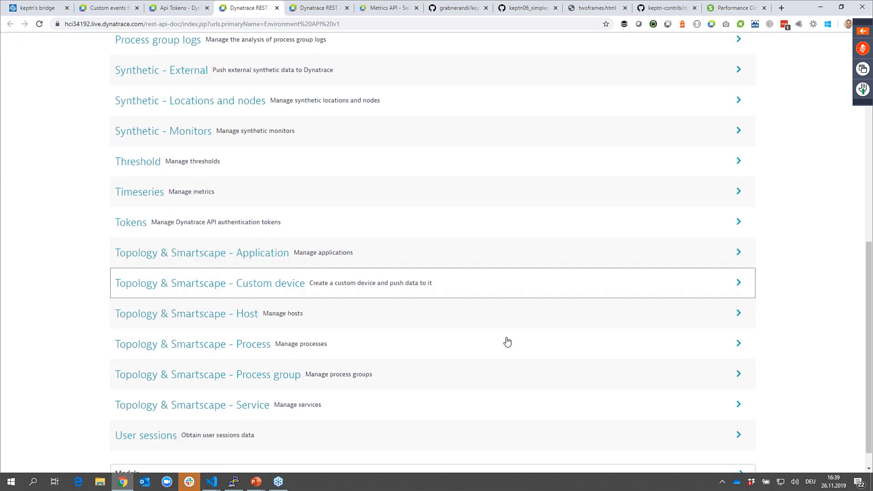
pyautogui.scroll(3, 508, 342)
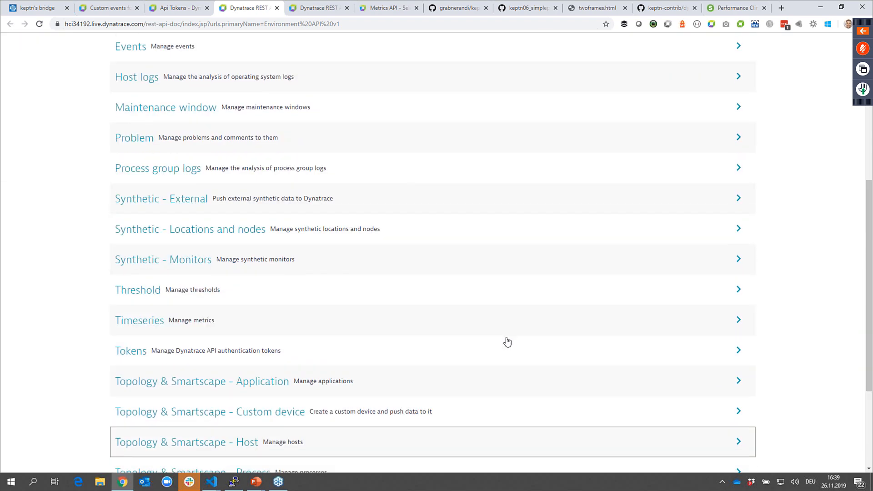
pyautogui.hotkey('ctrl', 'f')
pyautogui.write('metric')
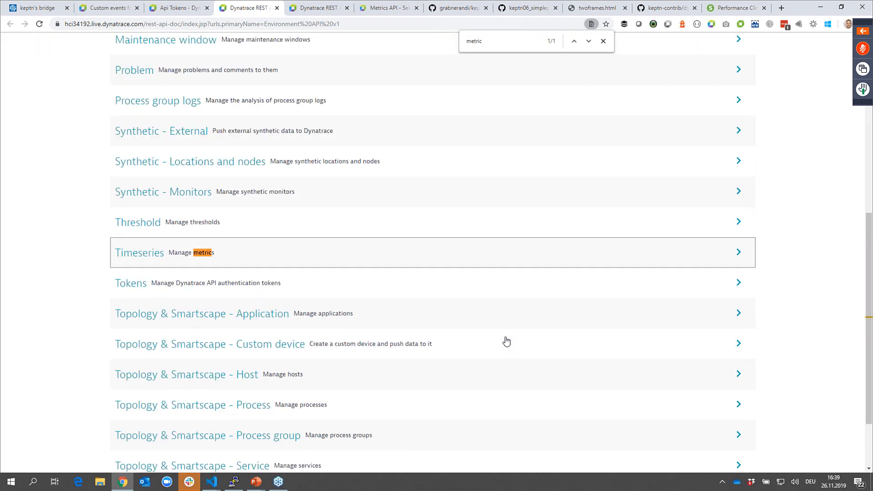
pyautogui.scroll(7, 532, 286)
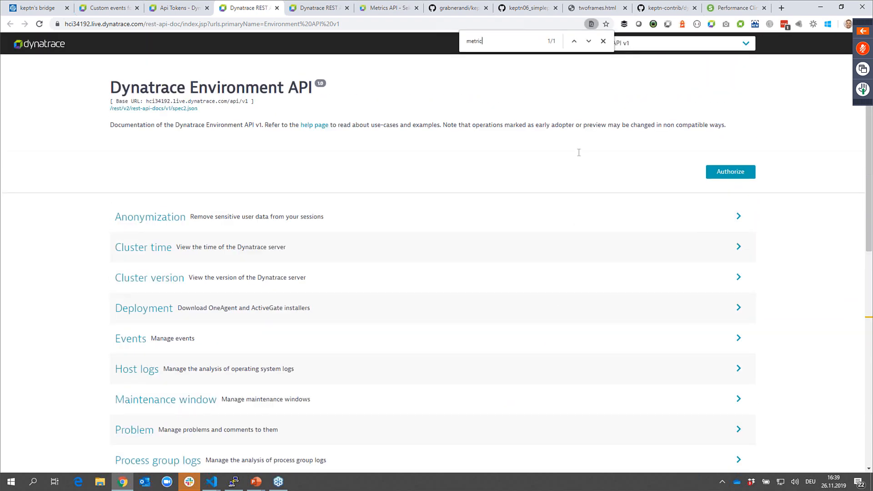
pyautogui.click(603, 41)
pyautogui.click(655, 43)
pyautogui.click(436, 117)
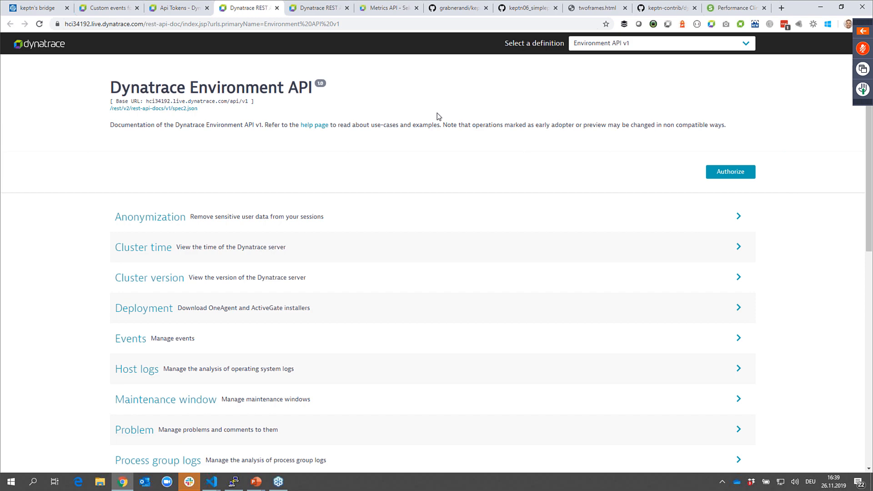
# Switch to the other API Explorer page showing the Configuration API and go to its Service - Metrics section
pyautogui.click(321, 9)
pyautogui.scroll(-6, 533, 254)
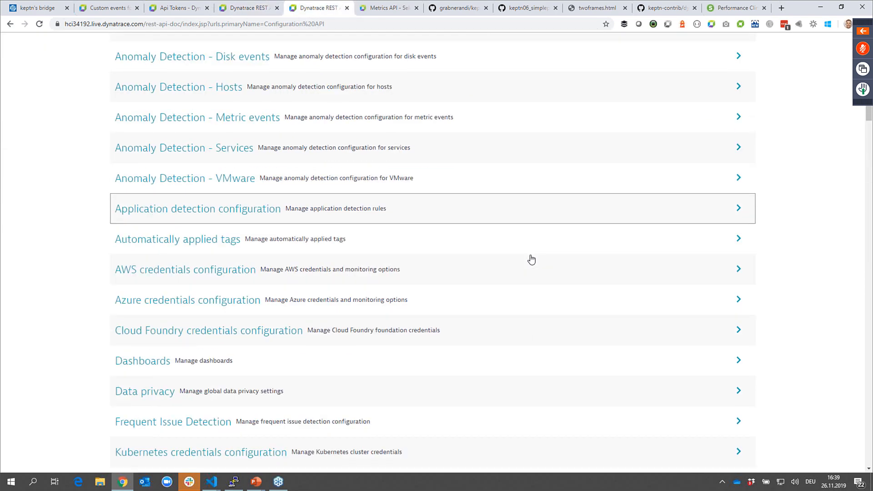
pyautogui.scroll(-4, 532, 259)
pyautogui.scroll(-6, 532, 259)
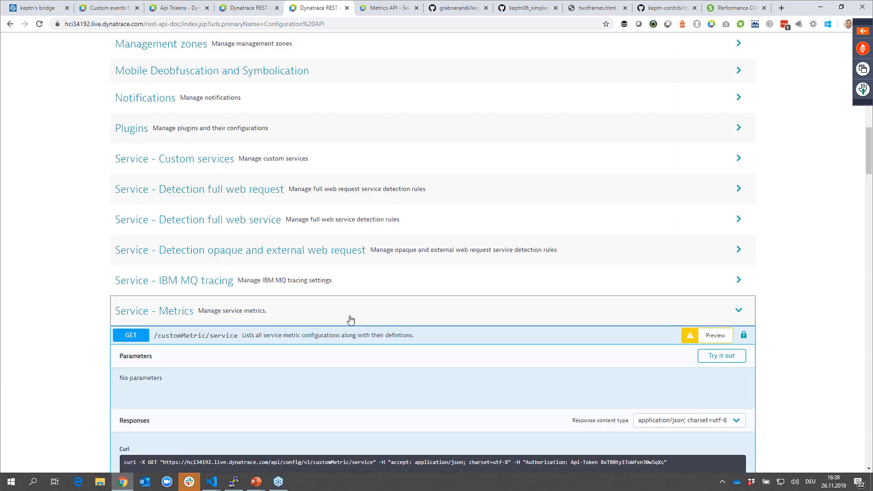
pyautogui.scroll(16, 364, 309)
pyautogui.scroll(2, 423, 303)
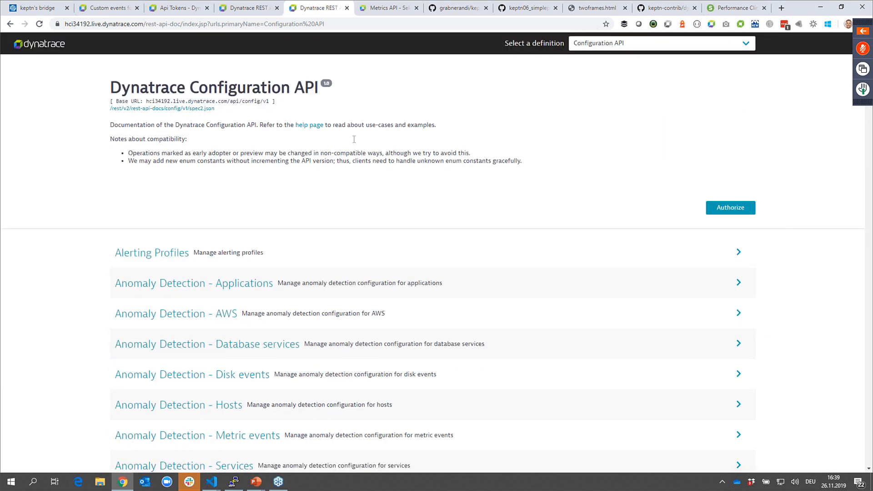
pyautogui.scroll(-20, 73, 308)
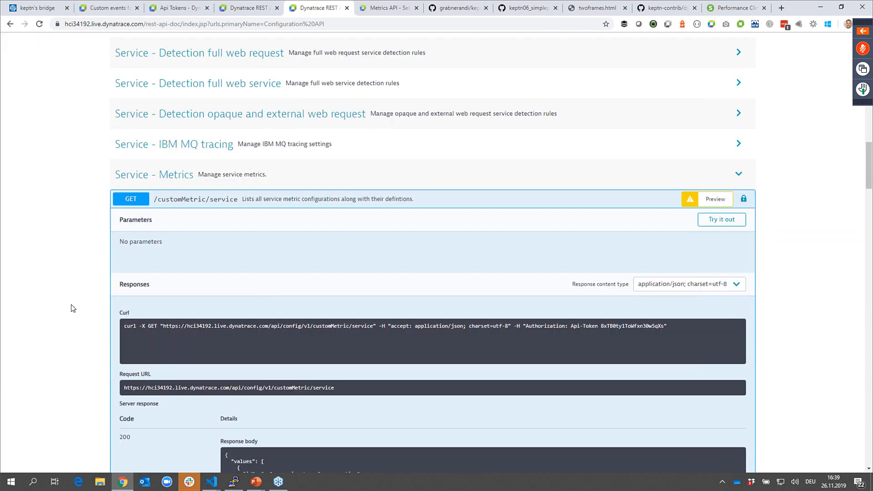
pyautogui.scroll(-1, 73, 308)
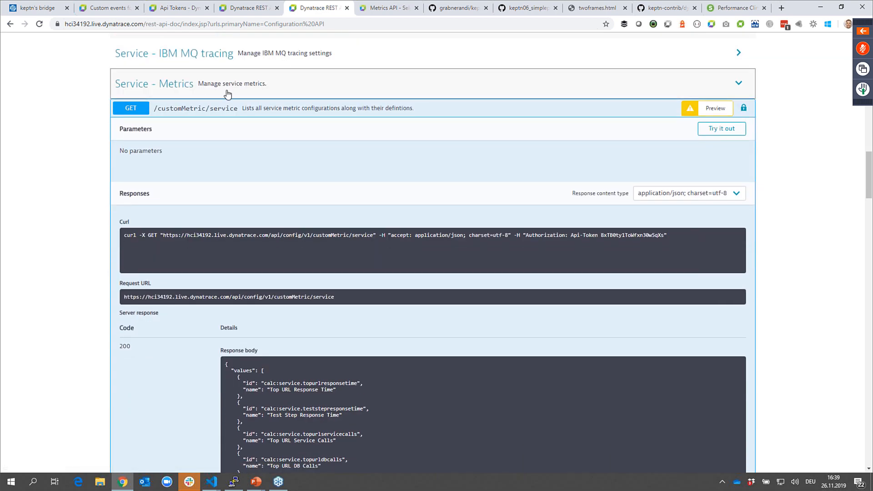
# Collapse the expanded request details in the Service - Metrics section
pyautogui.click(201, 116)
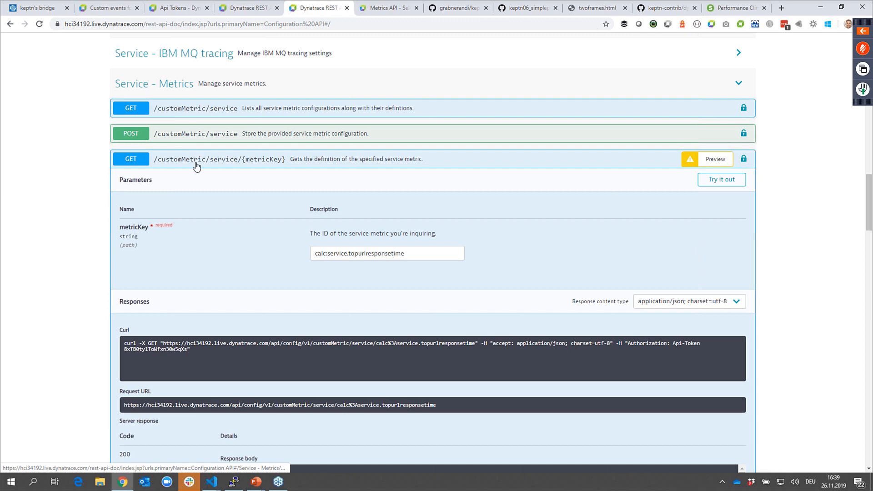
pyautogui.click(196, 167)
pyautogui.click(210, 185)
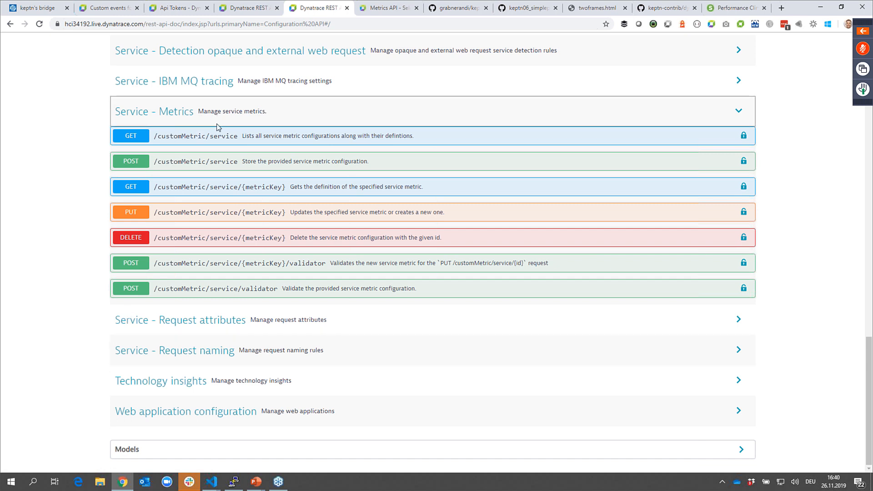
# Expand the GET /customMetric/service request and execute it to list all service metric configurations
pyautogui.click(218, 140)
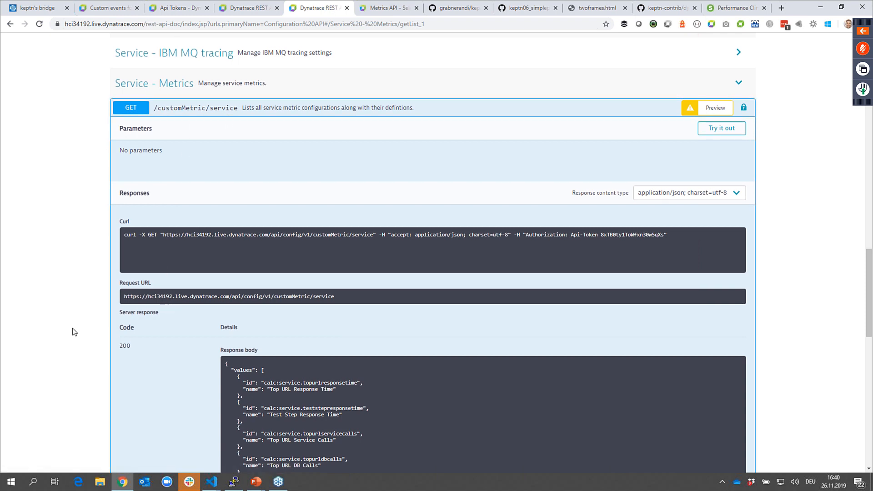
pyautogui.scroll(-1, 297, 392)
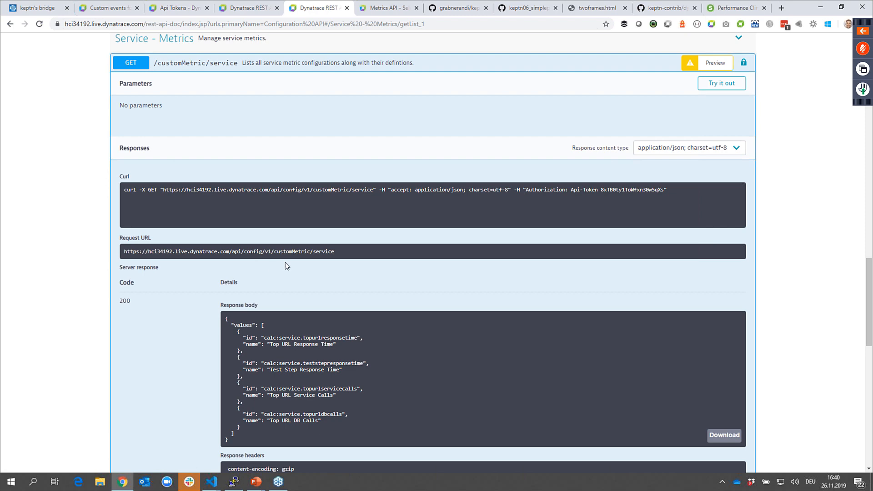
pyautogui.click(717, 87)
pyautogui.click(384, 146)
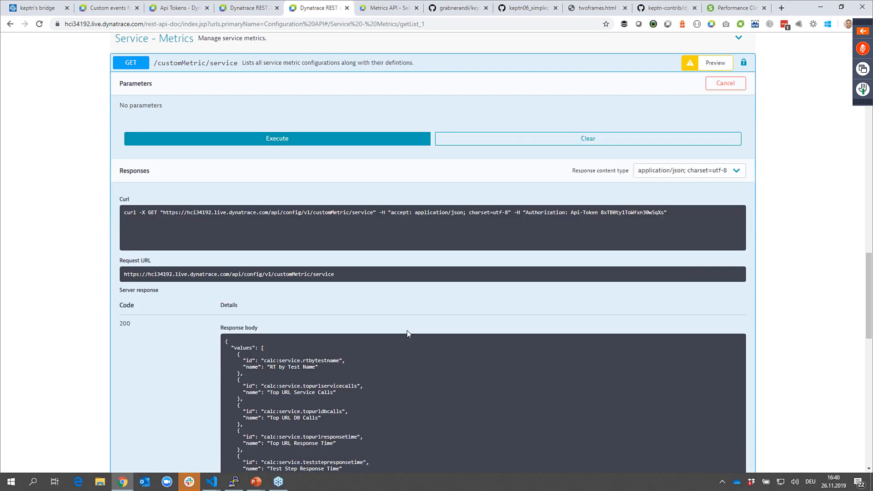
# Examine the metric IDs and names in the response body of the service metrics request
pyautogui.scroll(-2, 118, 380)
pyautogui.moveTo(252, 399); pyautogui.dragTo(233, 250)
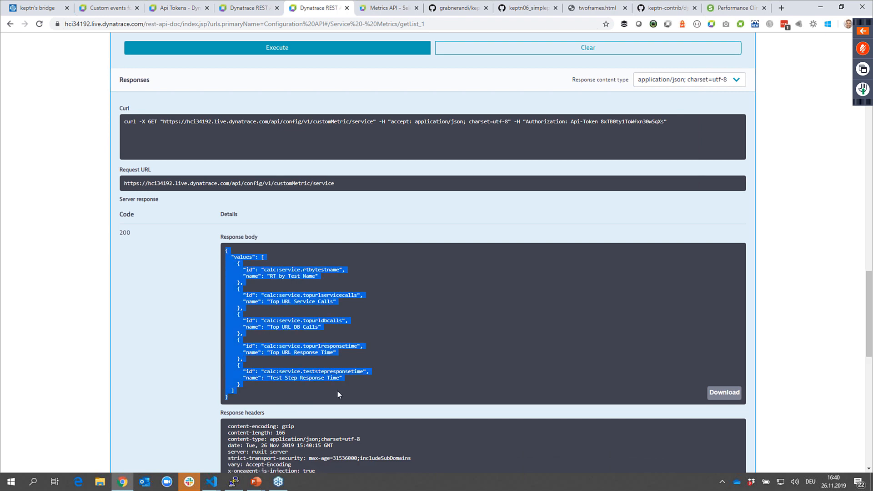
pyautogui.click(266, 295)
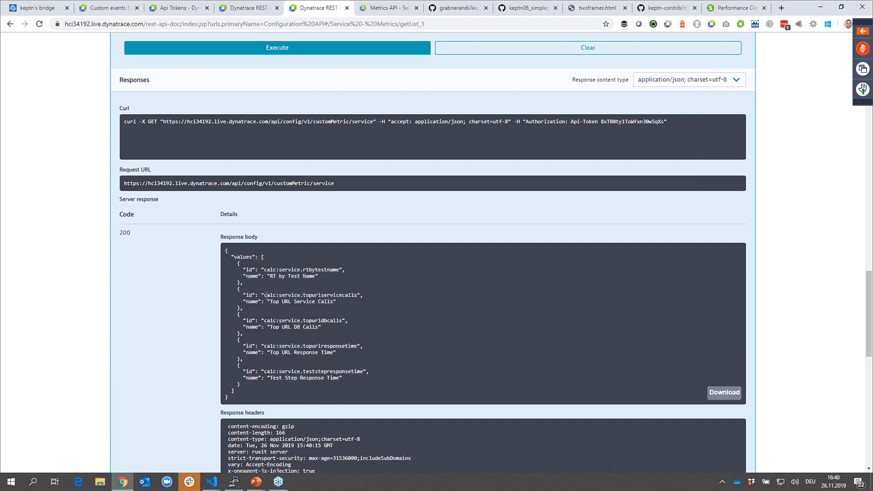
pyautogui.moveTo(264, 295); pyautogui.dragTo(282, 295)
pyautogui.click(285, 296)
pyautogui.scroll(20, 91, 275)
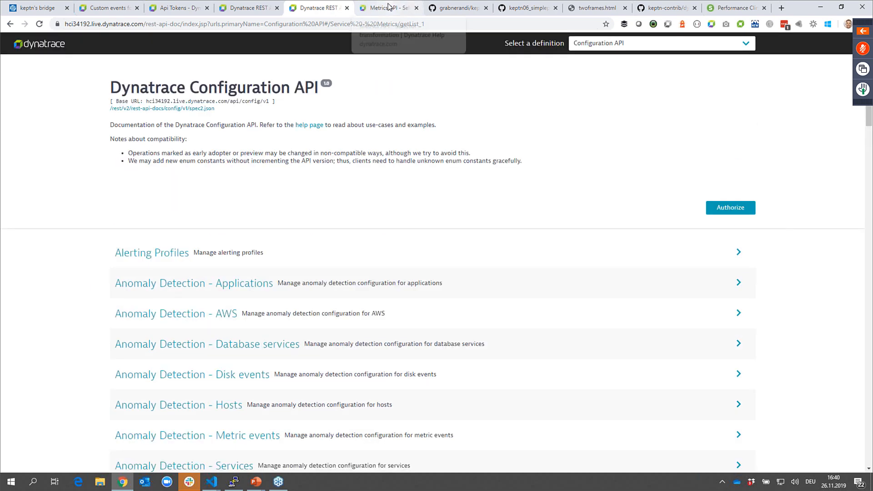
# Return to the Environment API page, switch its definition to Environment API v2 and expand the Metrics section
pyautogui.click(389, 7)
pyautogui.click(257, 5)
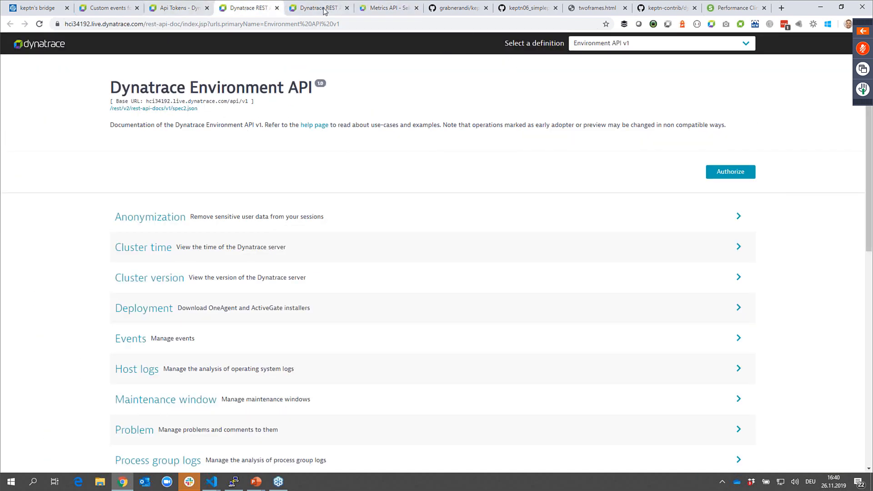
pyautogui.click(634, 45)
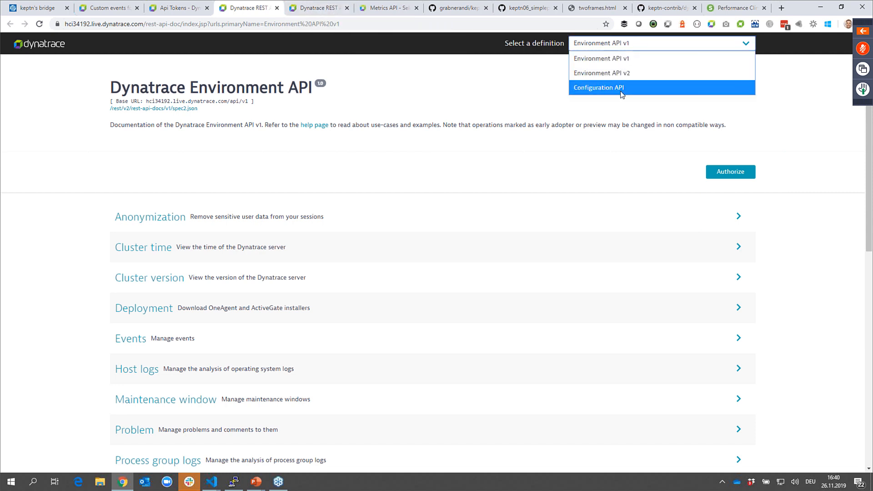
pyautogui.click(615, 81)
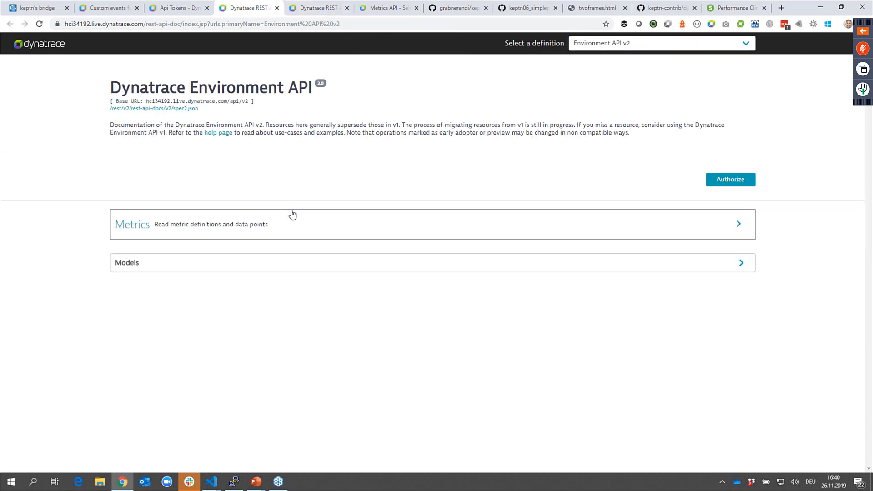
pyautogui.click(186, 224)
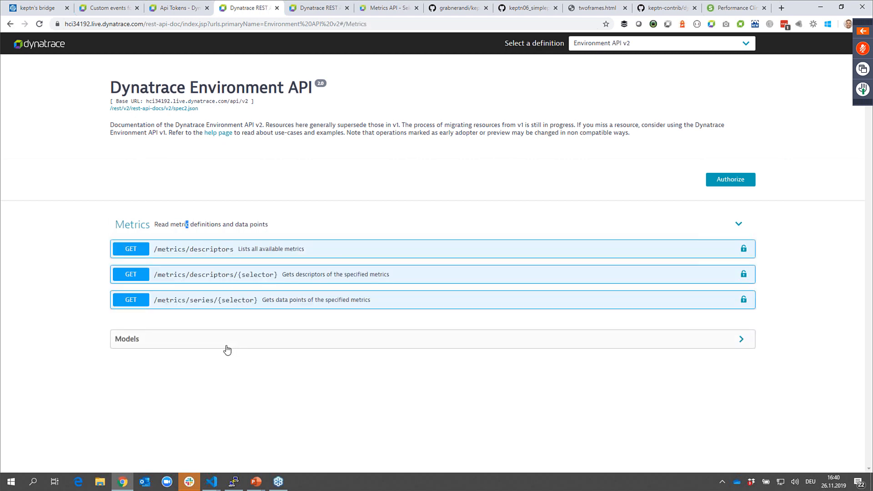
# Review the parameters of the GET /metrics/descriptors/{selector} request and collapse it again
pyautogui.click(226, 277)
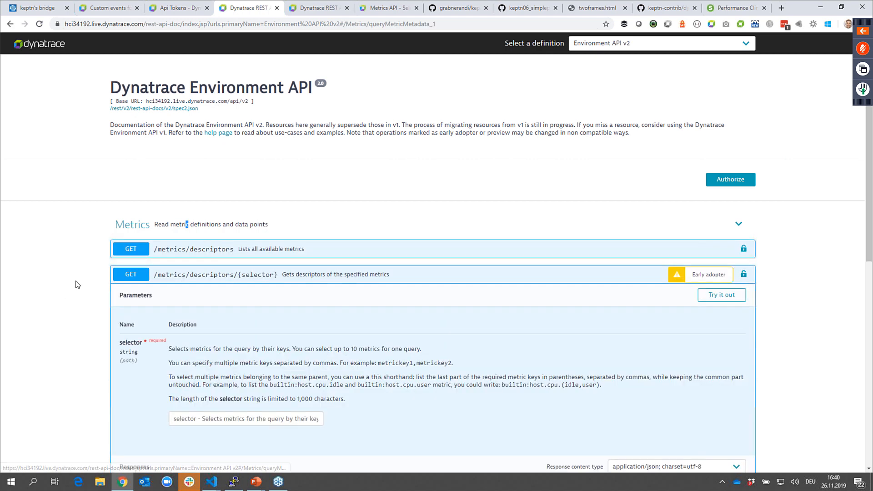
pyautogui.scroll(-3, 75, 285)
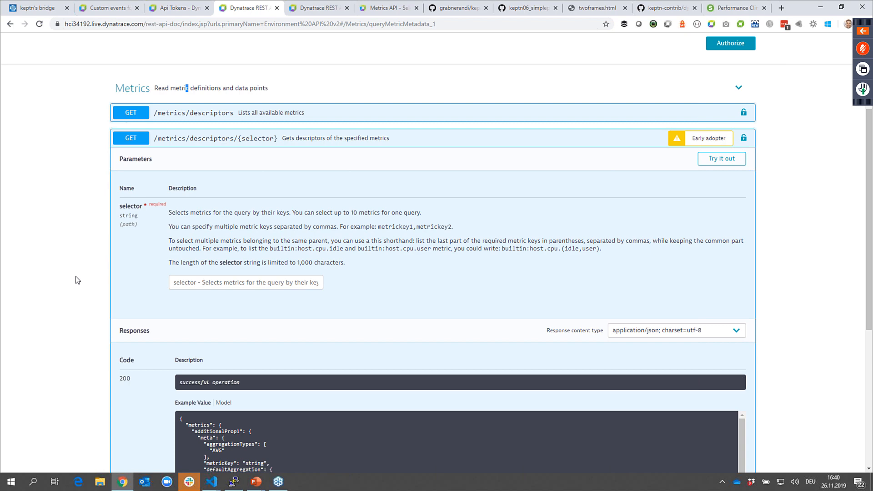
pyautogui.click(186, 139)
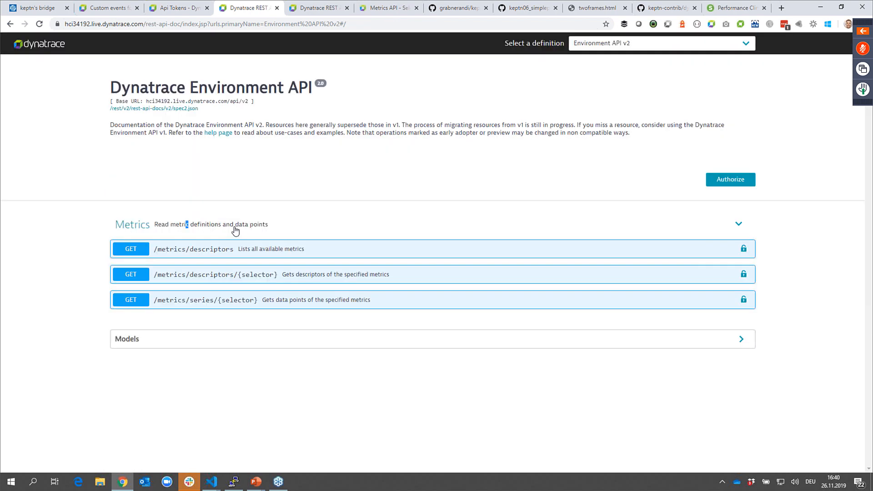
# Expand the GET /metrics/series/{selector} request and review its parameters from selector and resolution through timeframe and scope criteria
pyautogui.click(228, 308)
pyautogui.scroll(-4, 74, 266)
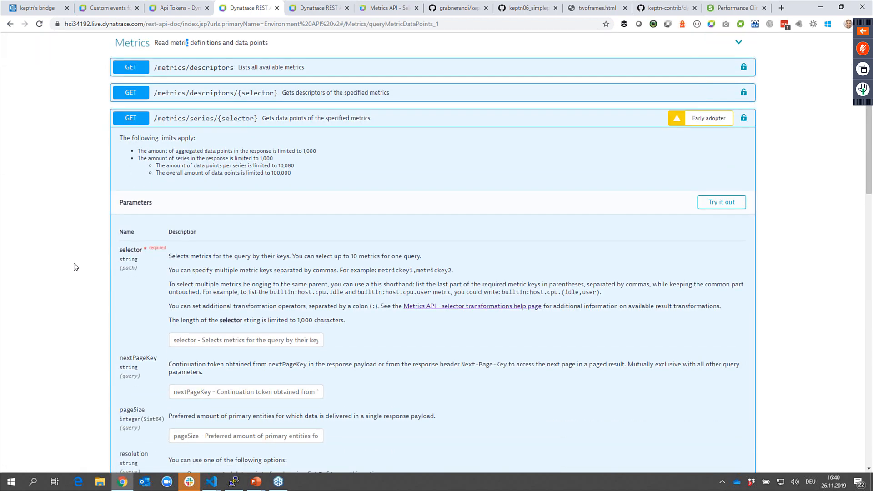
pyautogui.scroll(-1, 181, 282)
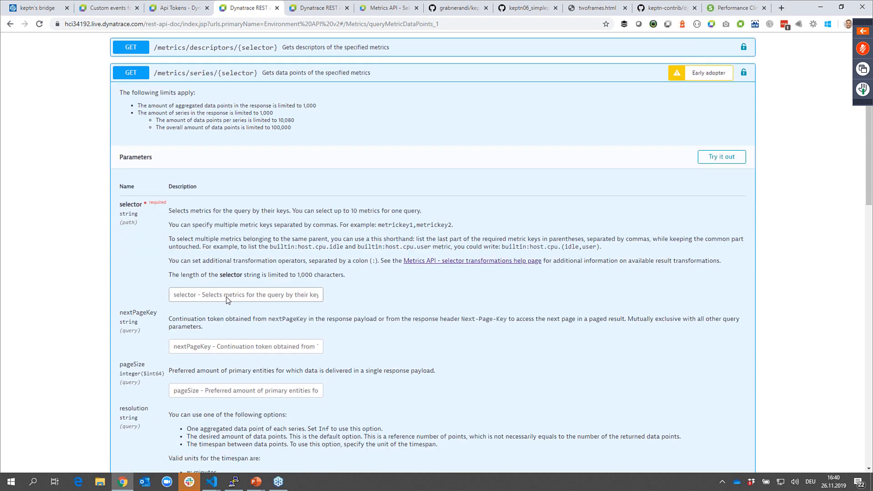
pyautogui.scroll(-4, 273, 318)
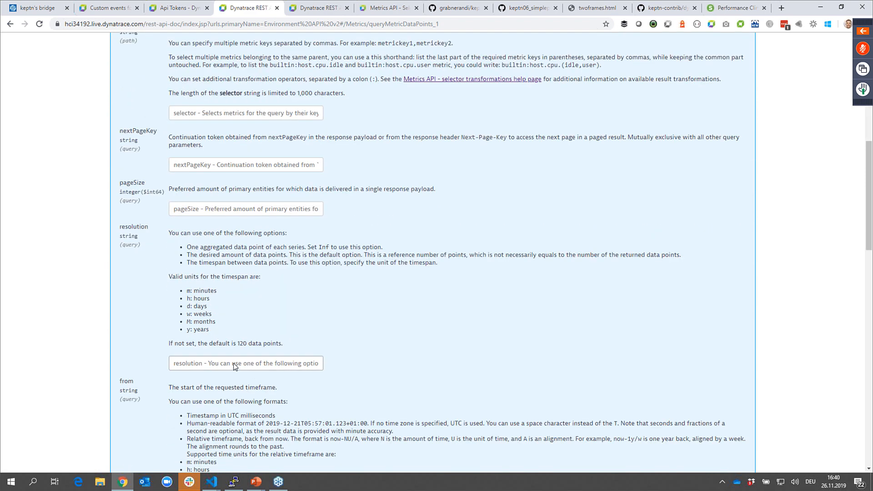
pyautogui.scroll(-9, 473, 374)
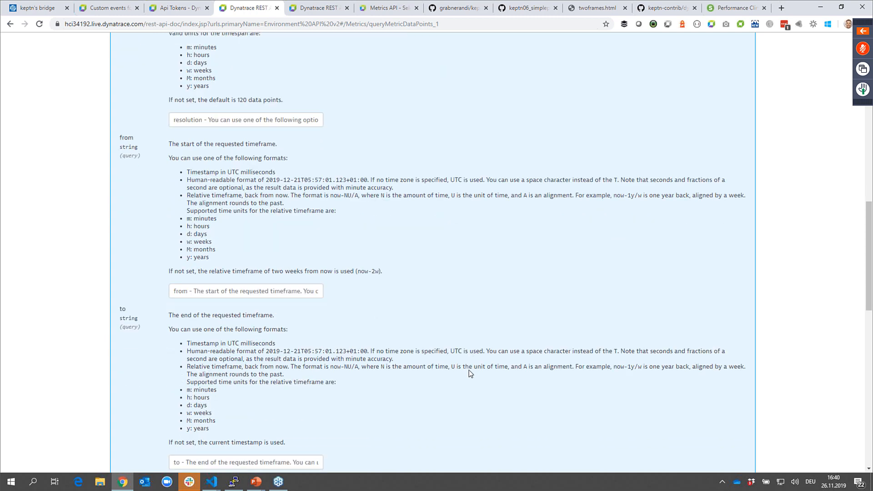
pyautogui.scroll(-5, 466, 374)
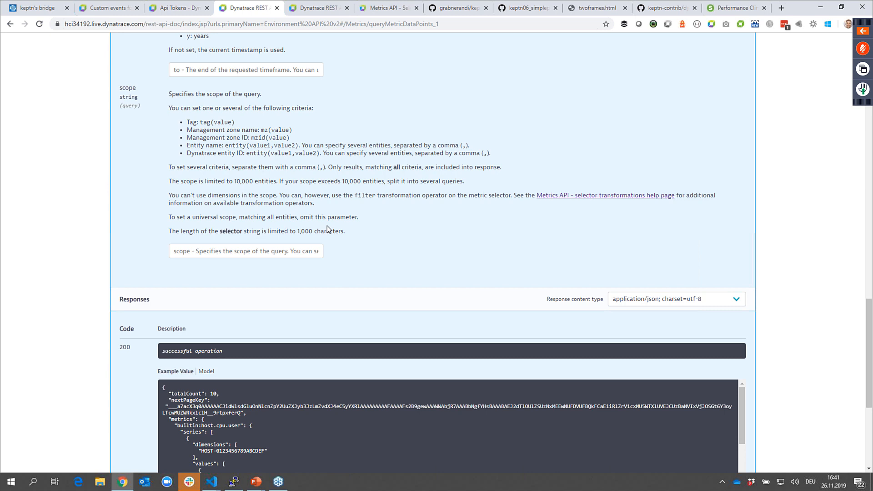
pyautogui.moveTo(187, 119); pyautogui.dragTo(204, 146)
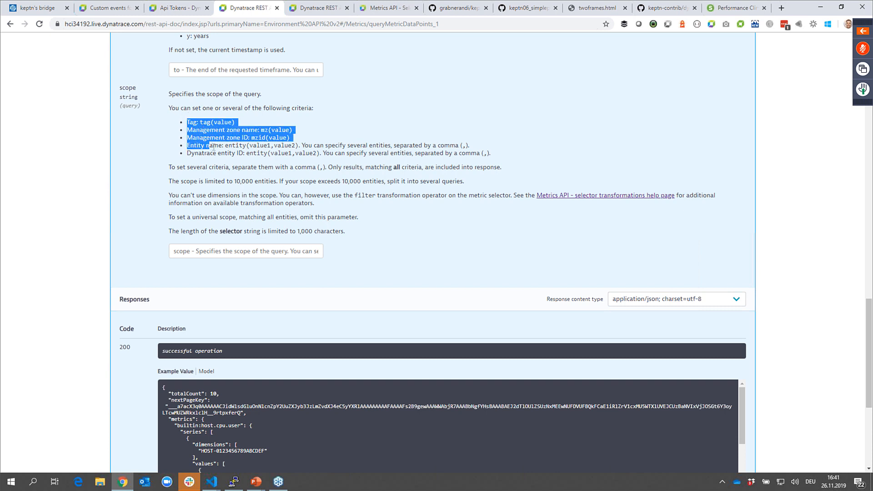
pyautogui.click(252, 158)
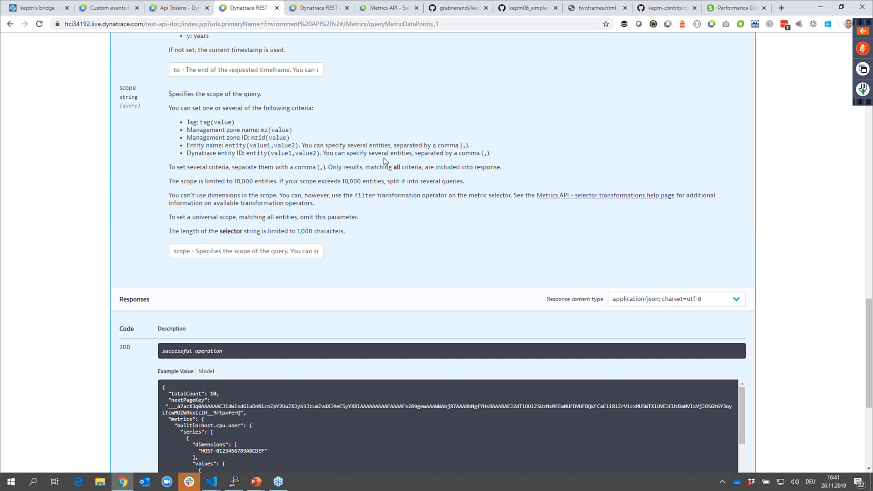
# Open the Metrics API selector transformations help page in a new tab and review its aggregation and filter transformation sections
pyautogui.middleClick(586, 200)
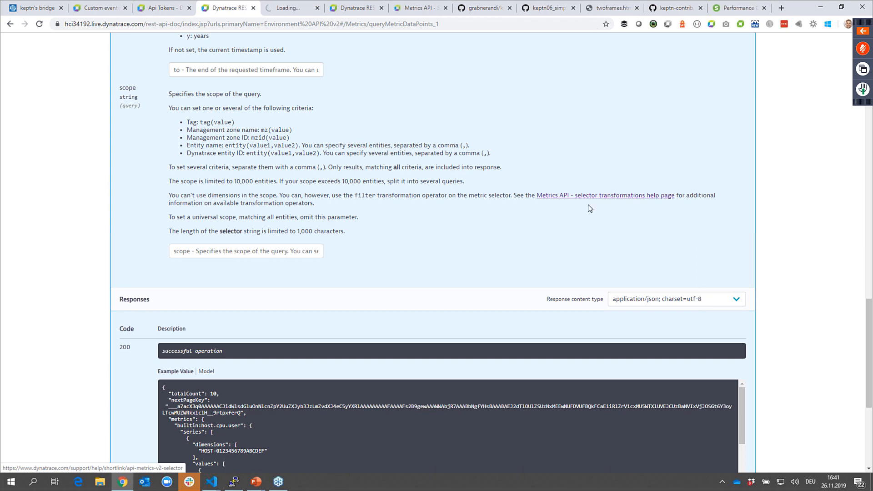
pyautogui.click(283, 10)
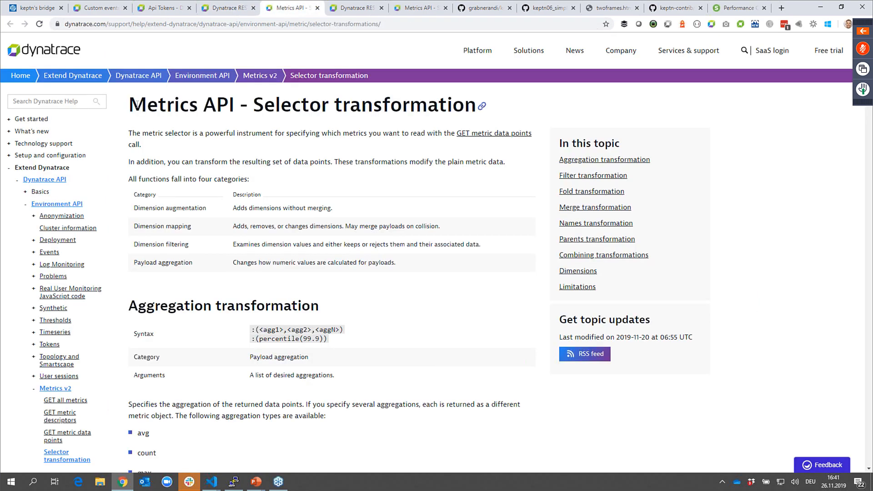
pyautogui.moveTo(132, 105); pyautogui.dragTo(476, 106)
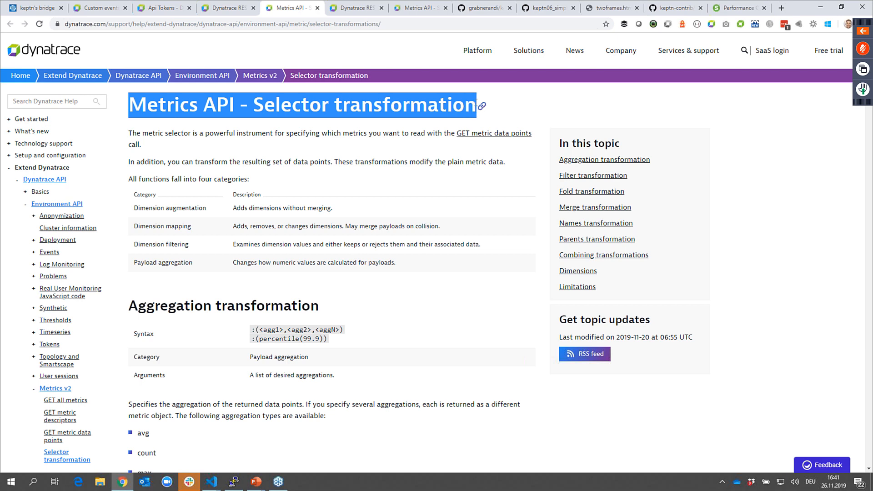
pyautogui.click(422, 125)
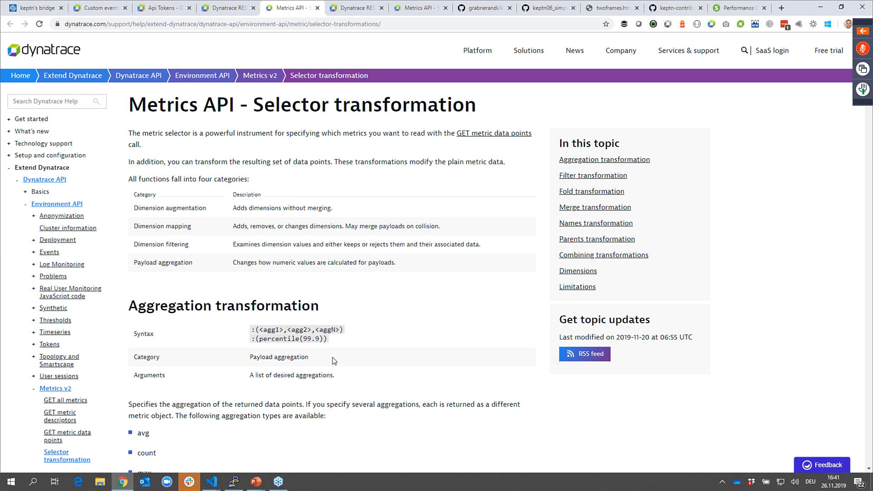
pyautogui.moveTo(267, 333); pyautogui.dragTo(329, 334)
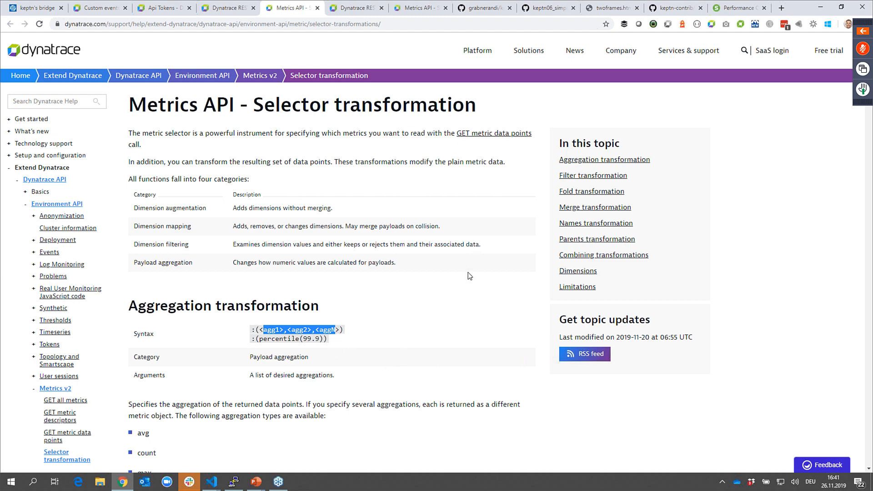
pyautogui.click(596, 176)
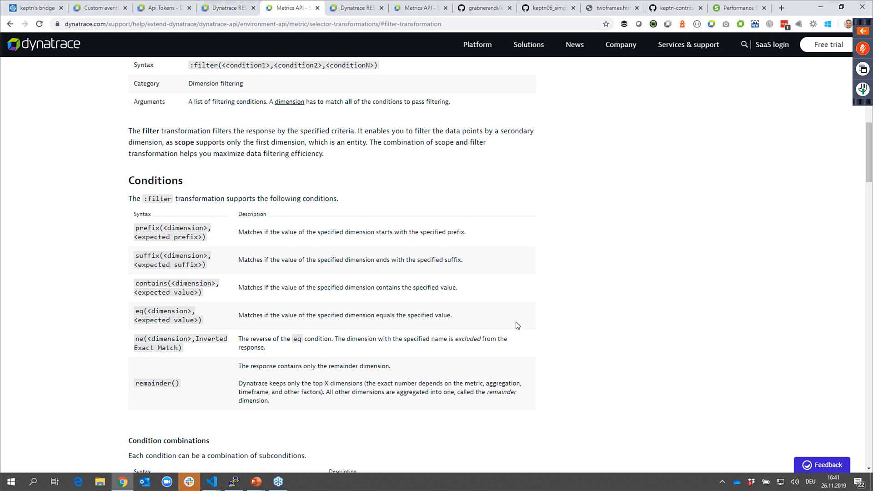
pyautogui.scroll(1, 512, 329)
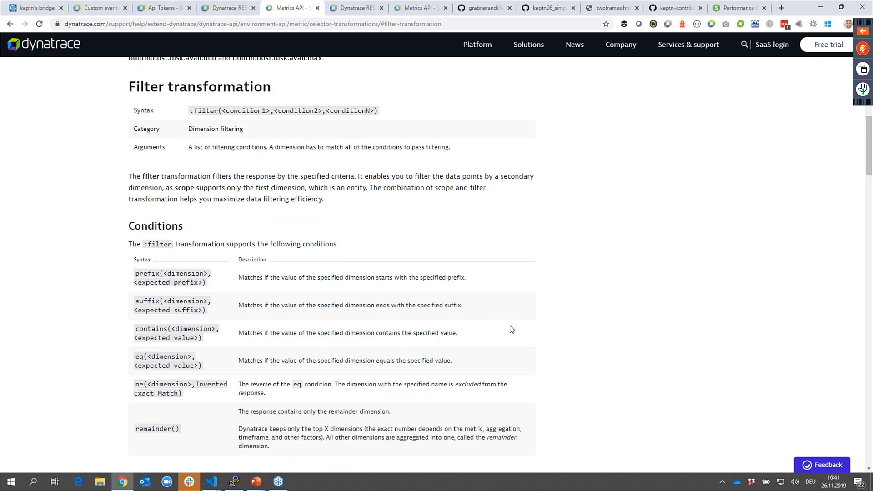
# Switch to the PowerPoint slide show and advance to the slide on Keptn Quality Gates and the Metrics API
pyautogui.hotkey('alt', 'Tab')
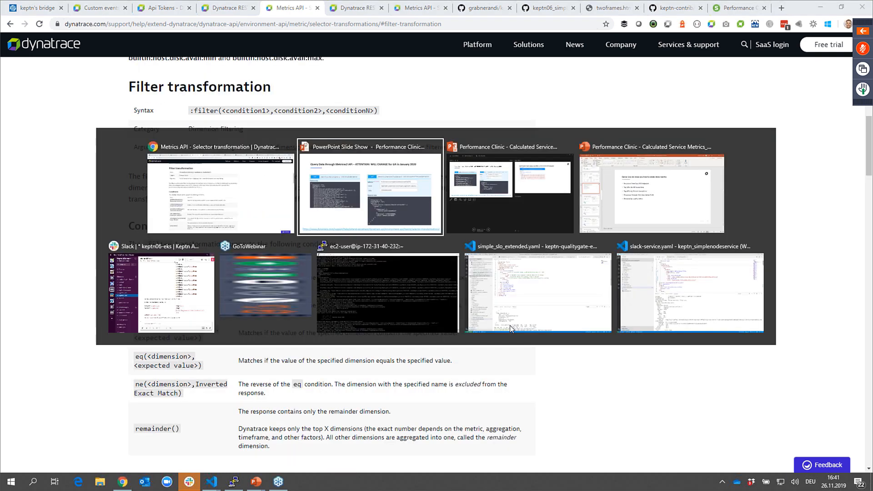
pyautogui.press('Right')
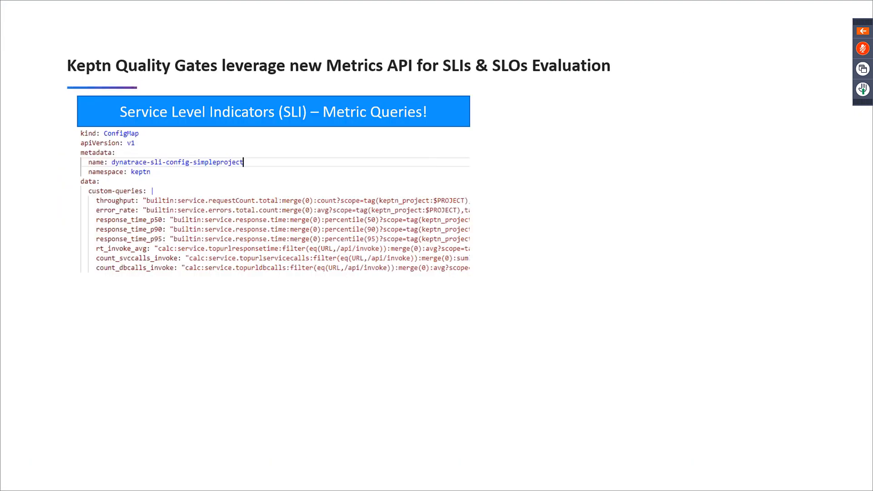
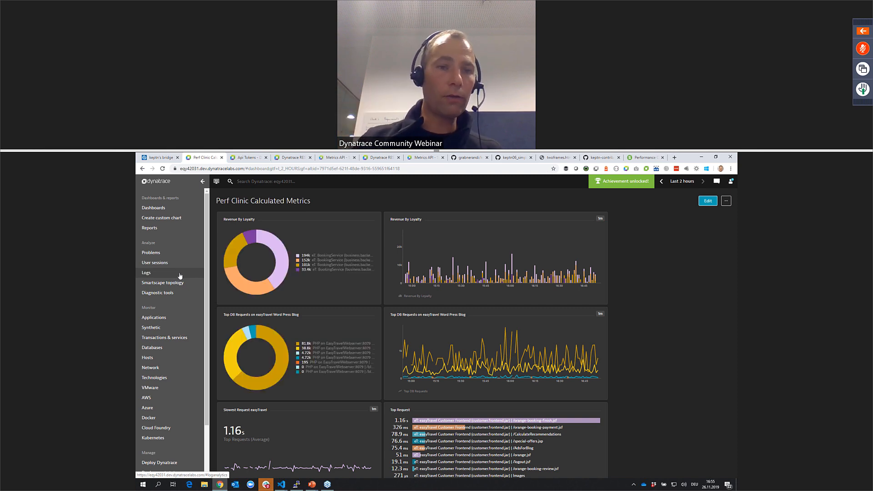
# Filter the monitored services by the name "frontend" and open the eT: easyTravel Customer Frontend service
pyautogui.click(176, 337)
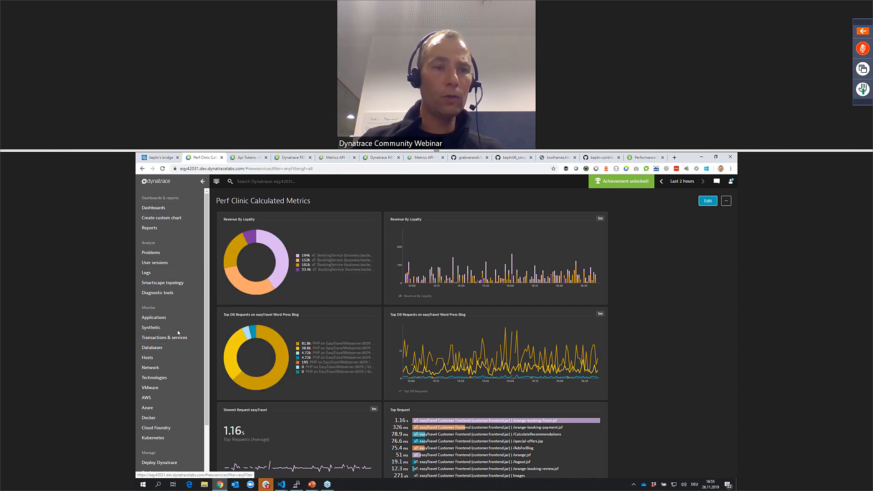
pyautogui.click(258, 231)
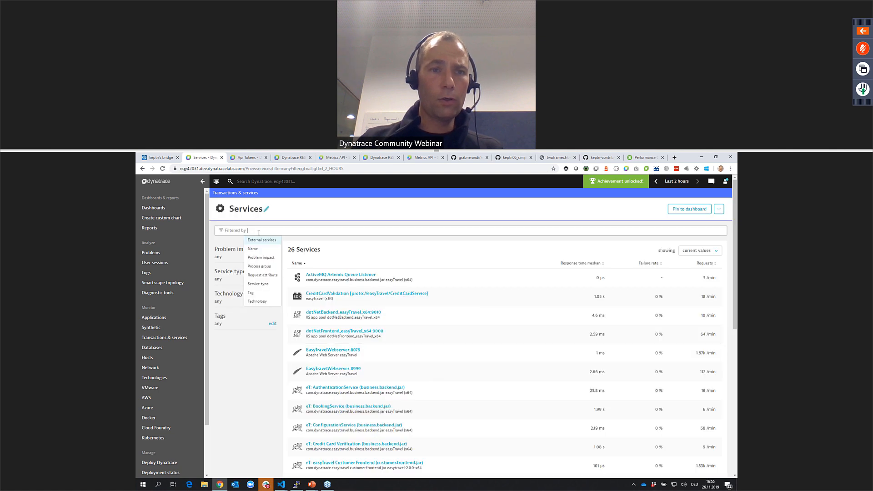
pyautogui.click(253, 249)
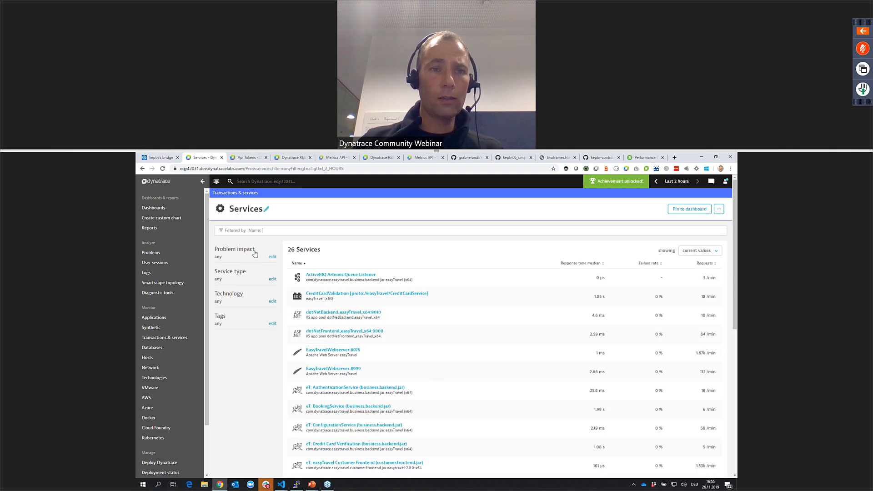
pyautogui.write('frontend')
pyautogui.press('Return')
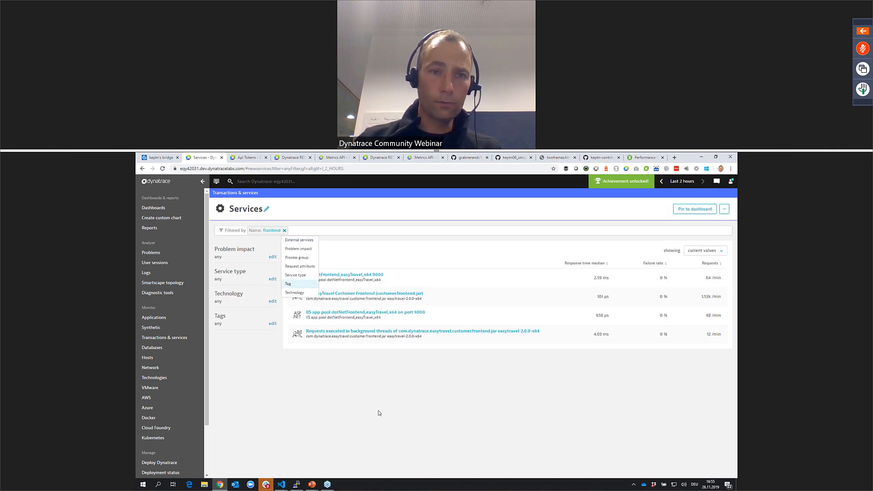
pyautogui.click(391, 294)
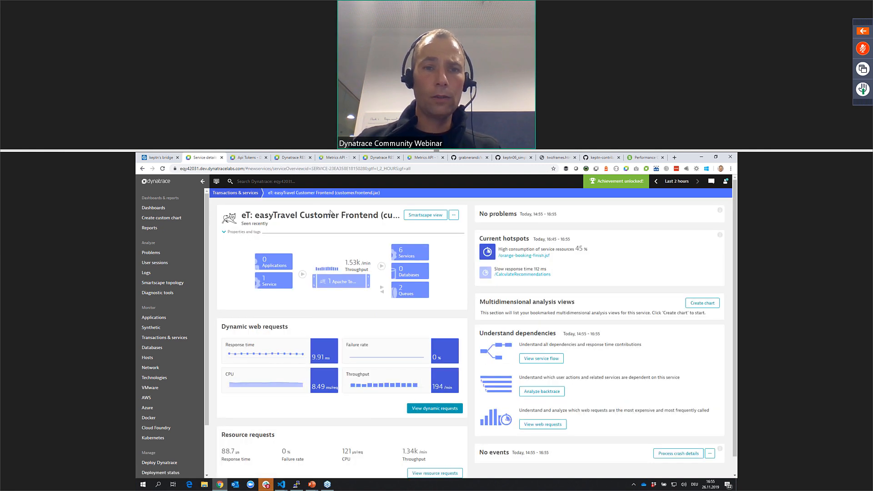
# Show the service full screen with the navigation collapsed and create a multidimensional analysis chart from the top dynamic web requests
pyautogui.click(202, 182)
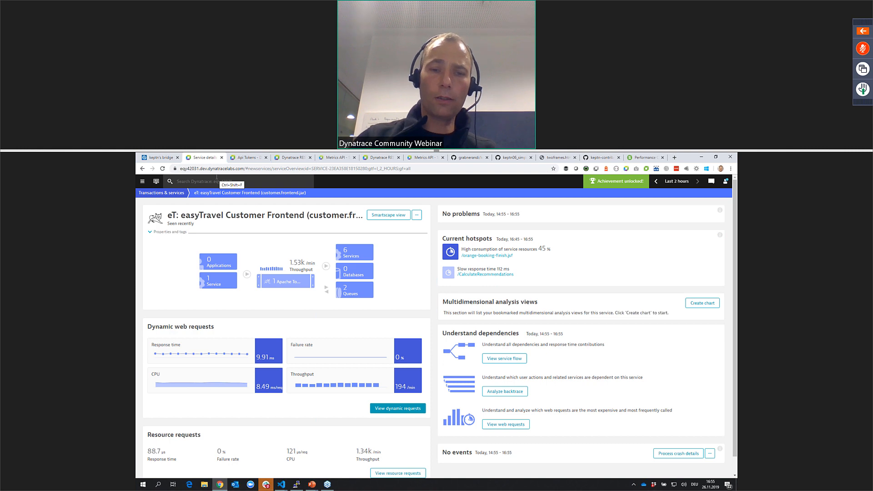
pyautogui.press('F11')
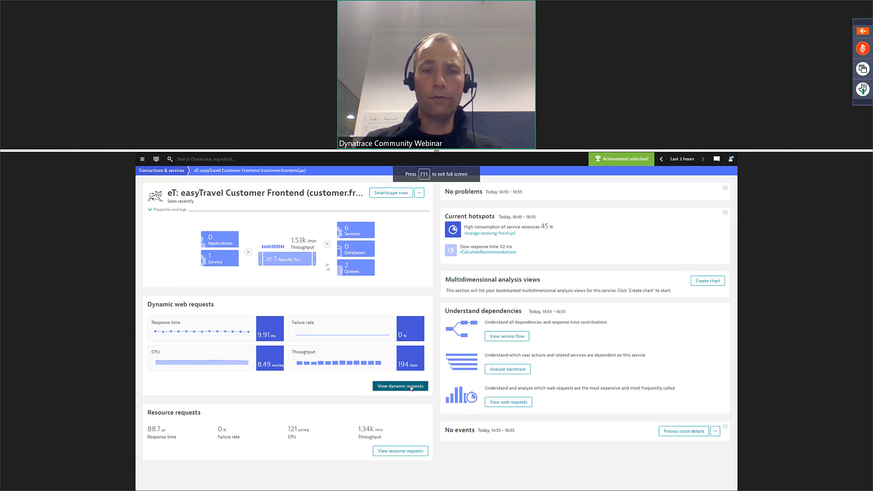
pyautogui.click(421, 391)
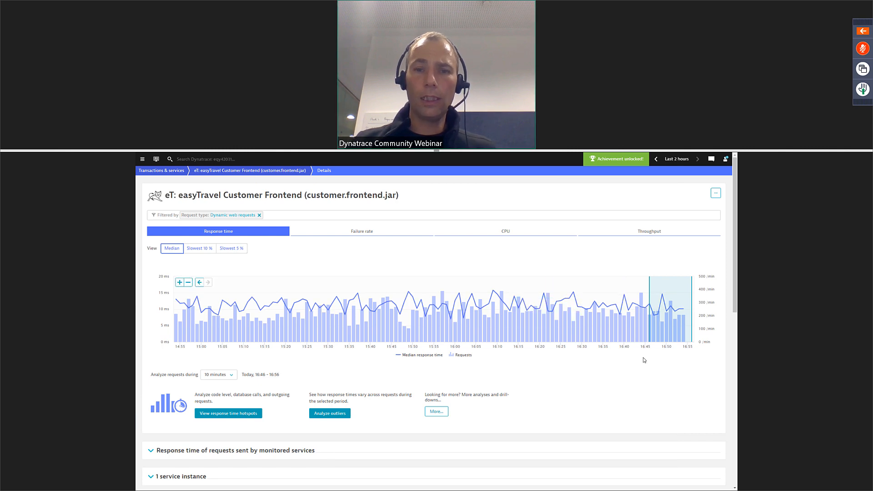
pyautogui.scroll(-3, 603, 316)
pyautogui.scroll(-3, 602, 316)
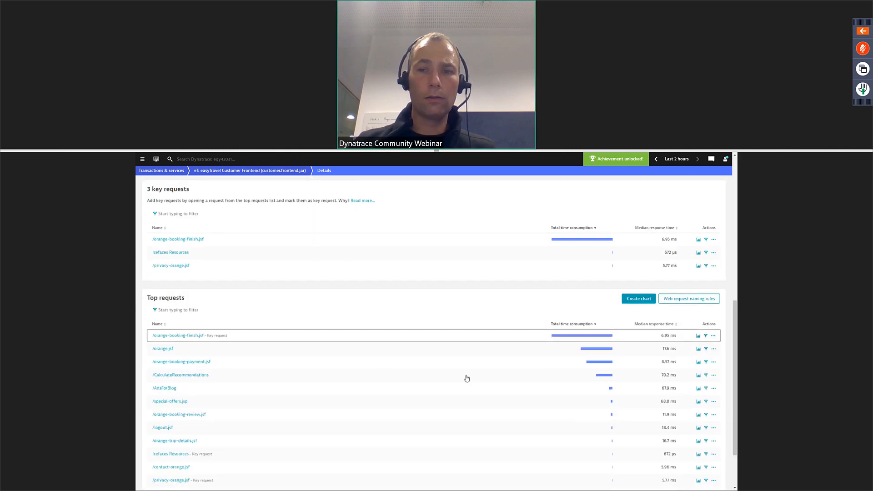
pyautogui.click(638, 300)
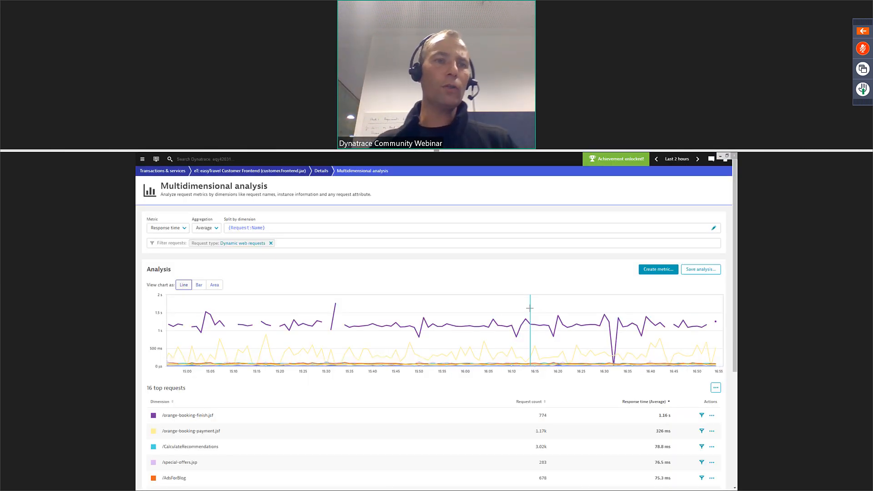
# Set the analysis metric to Time spent in calls to other services and filter the requests by HTTP method POST
pyautogui.click(184, 229)
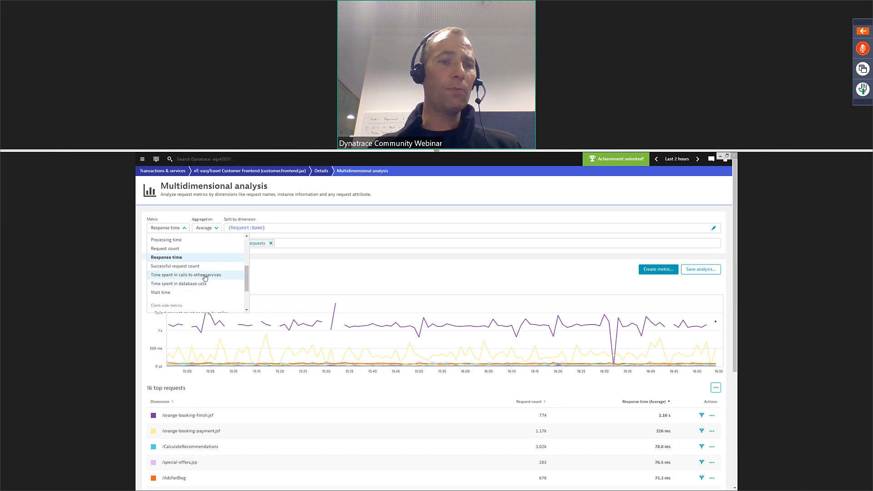
pyautogui.click(206, 274)
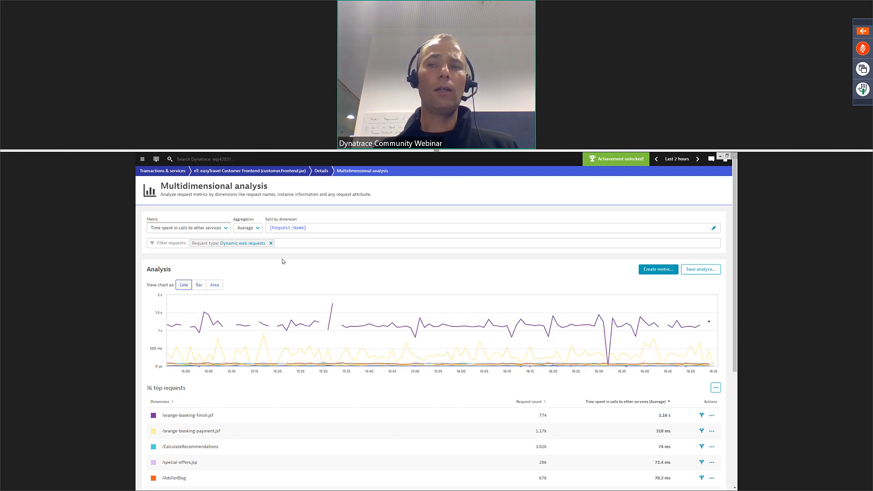
pyautogui.click(339, 245)
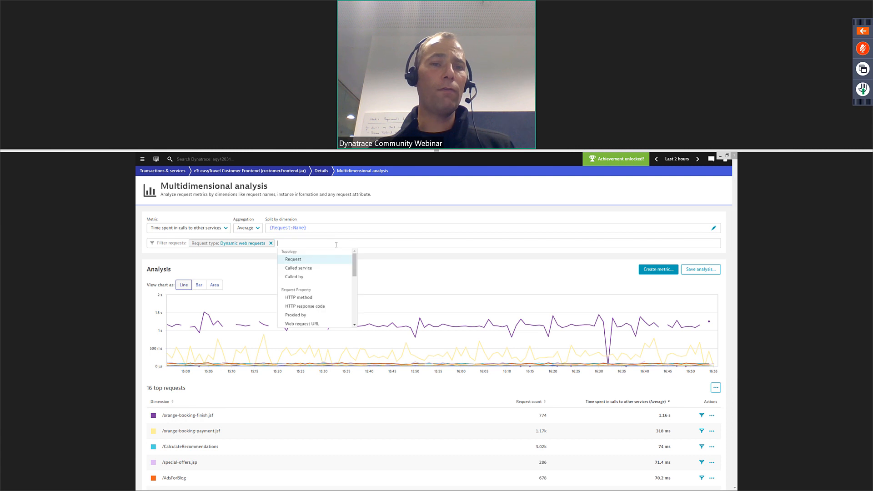
pyautogui.click(320, 298)
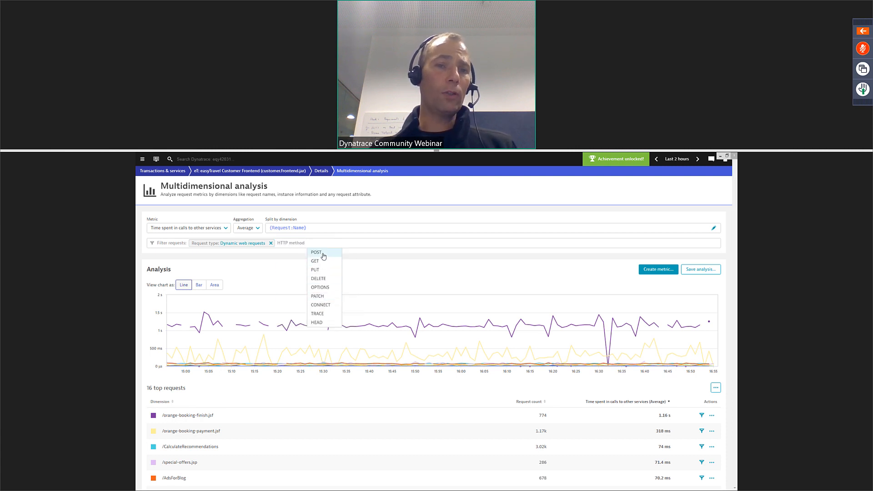
pyautogui.click(323, 254)
pyautogui.click(476, 266)
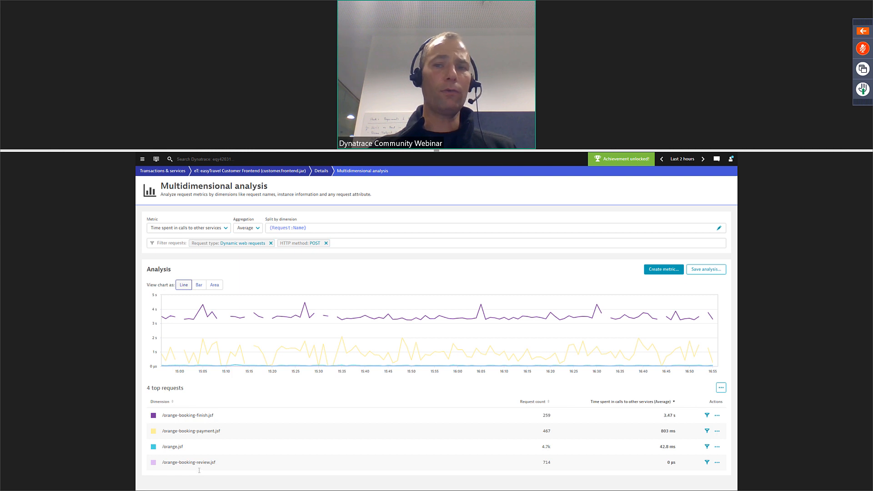
# Start creating a metric from the current analysis and name it "Time in Backend Service per Frontend Endpoint"
pyautogui.click(662, 271)
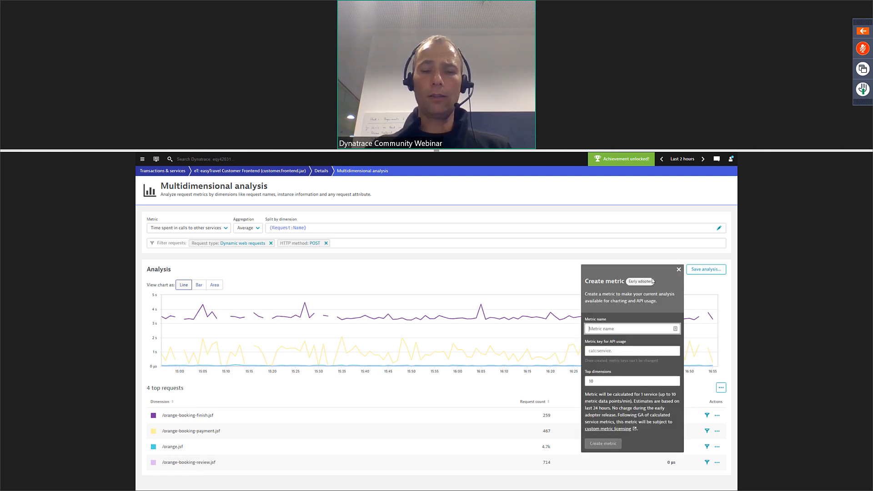
pyautogui.write('ca')
pyautogui.press('BackSpace')
pyautogui.press('BackSpace')
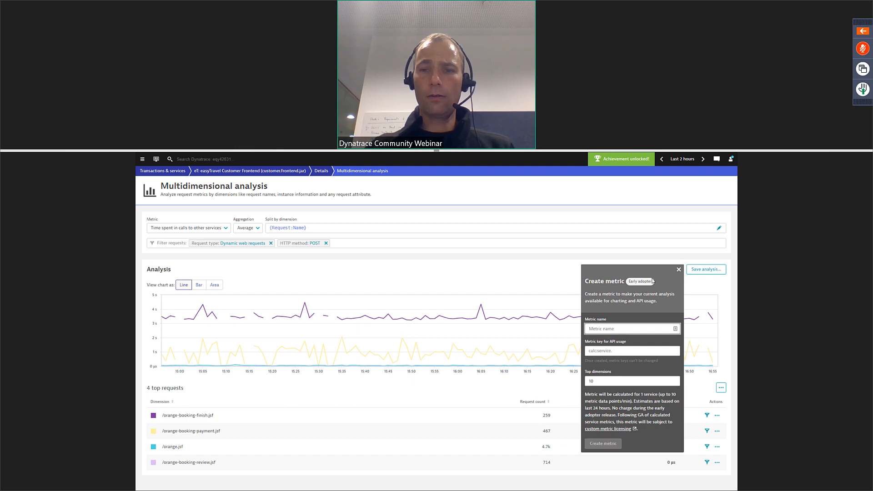
pyautogui.write('B')
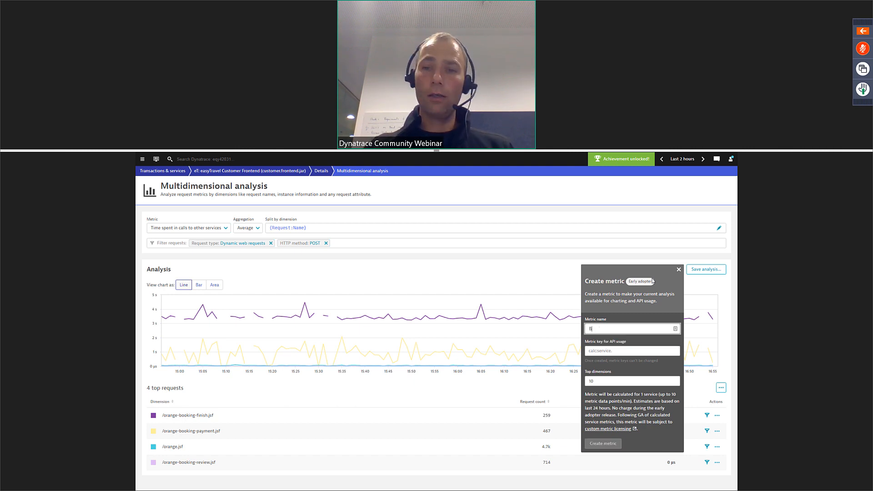
pyautogui.write('ackend Service')
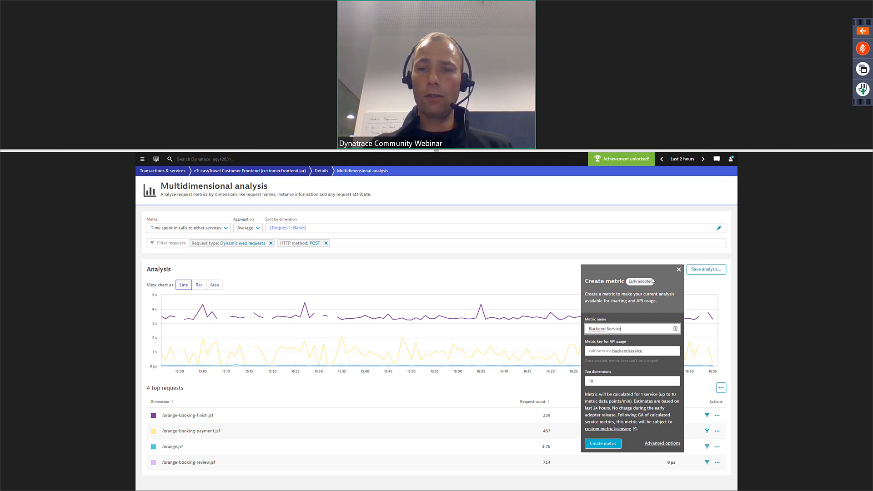
pyautogui.hotkey('ctrl', 'a')
pyautogui.write('Time in Back')
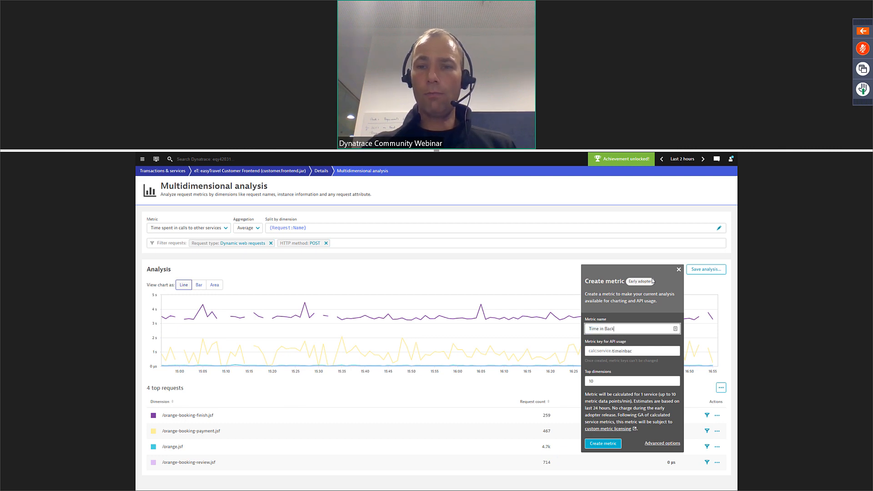
pyautogui.write('end Service')
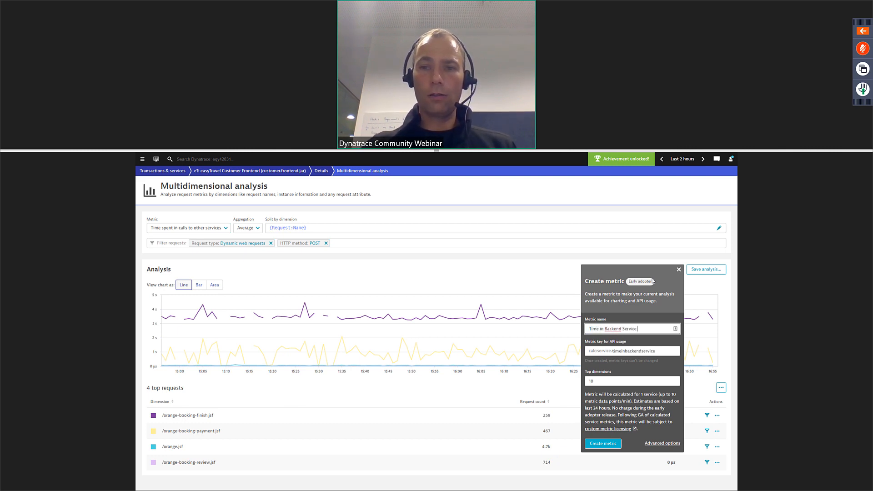
pyautogui.write(' per F')
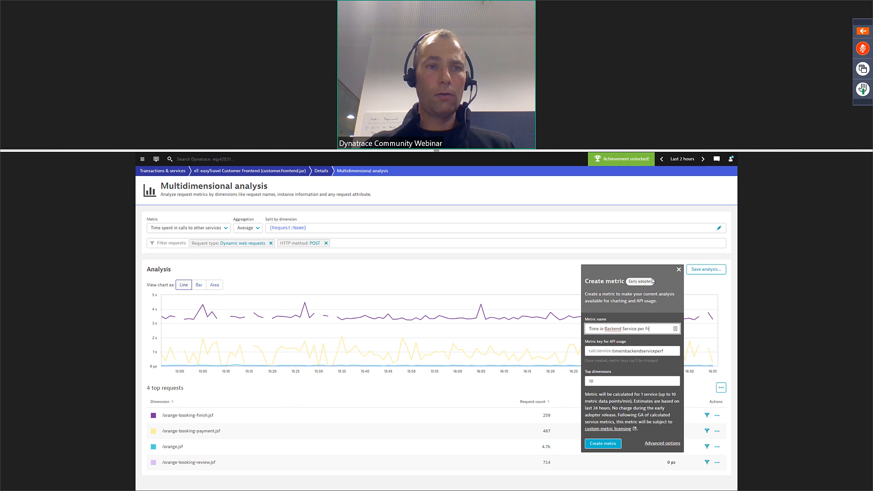
pyautogui.write('rontend Endpoint')
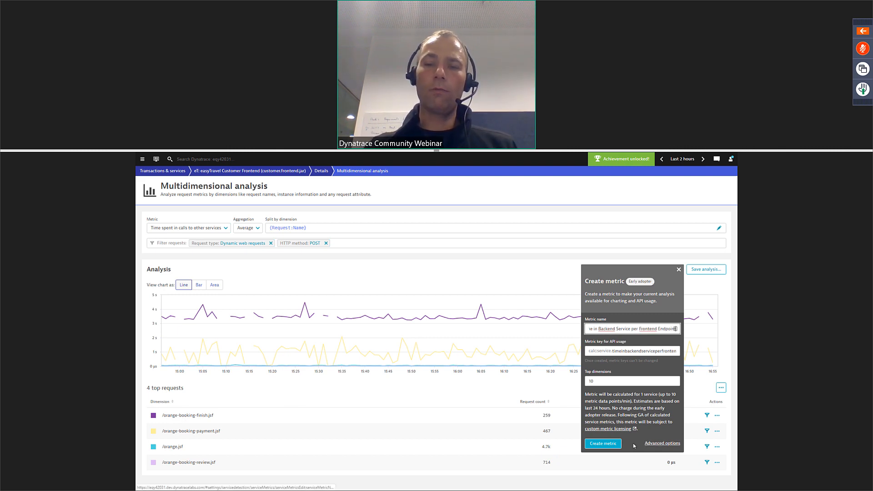
# Open the metric's advanced options, change the split dimension's name to Endpoint and save the metric
pyautogui.click(652, 444)
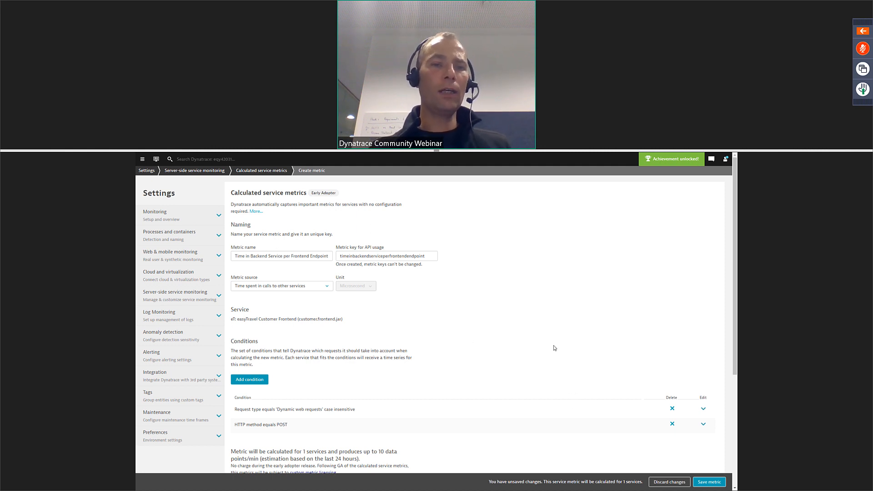
pyautogui.scroll(-2, 556, 337)
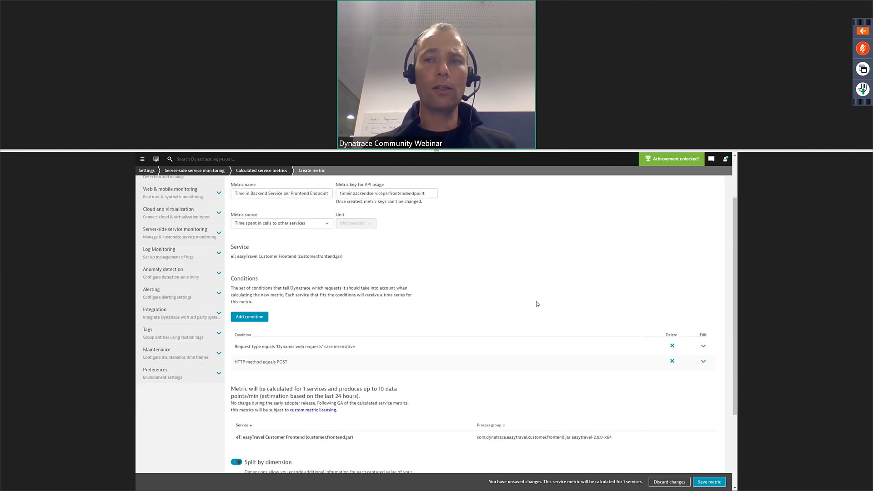
pyautogui.scroll(1, 529, 294)
pyautogui.scroll(-4, 529, 295)
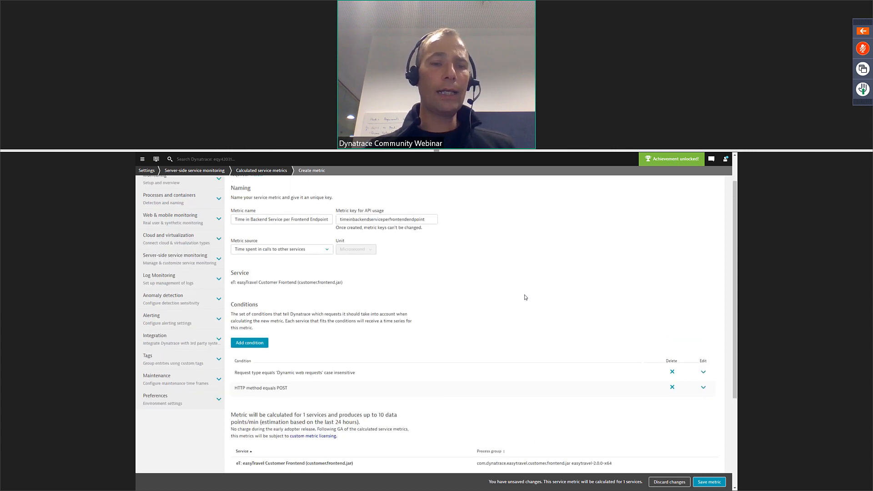
pyautogui.click(250, 353)
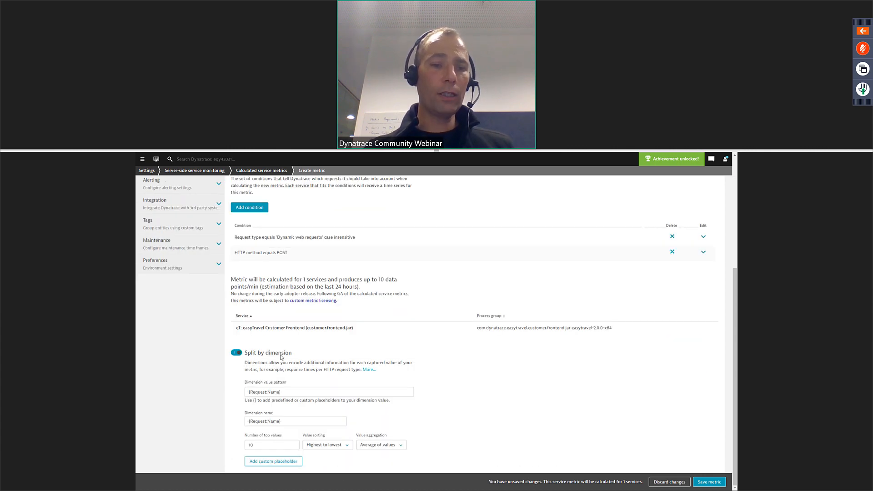
pyautogui.moveTo(284, 392); pyautogui.dragTo(246, 393)
pyautogui.moveTo(284, 421); pyautogui.dragTo(245, 417)
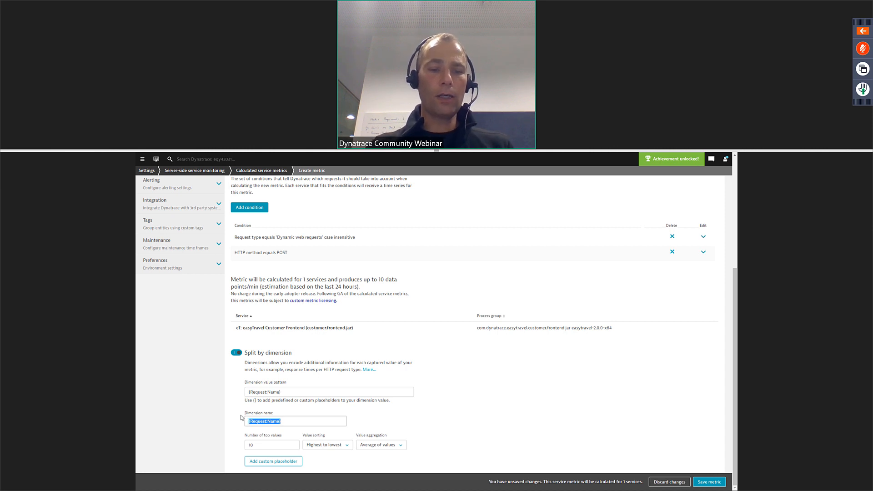
pyautogui.write('Endpoint')
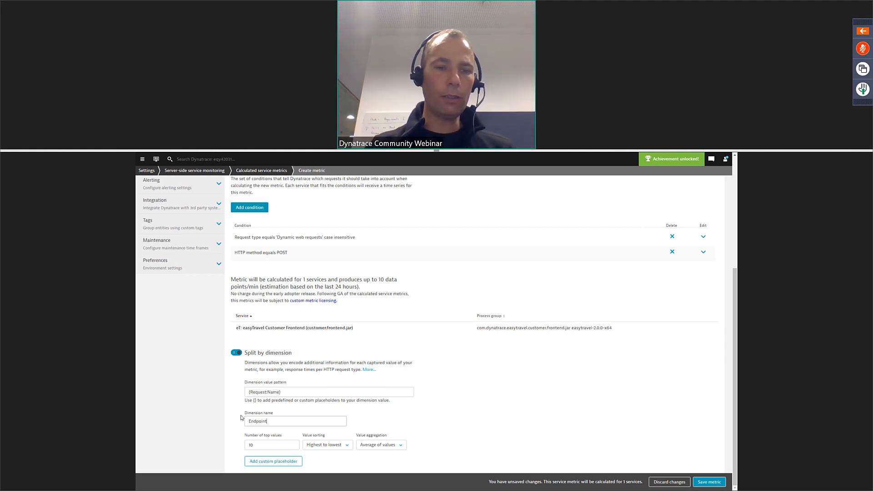
pyautogui.click(714, 482)
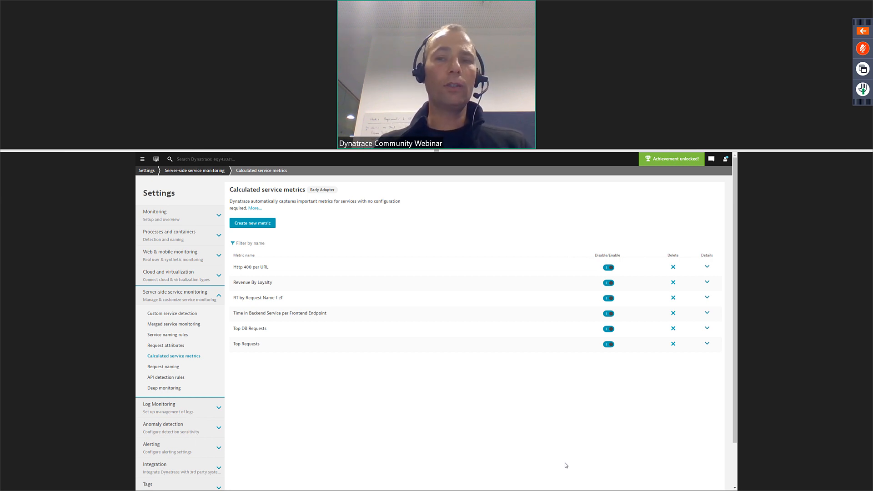
# Open the Perf Clinic Calculated Metrics dashboard and leave the browser's full-screen mode
pyautogui.click(156, 158)
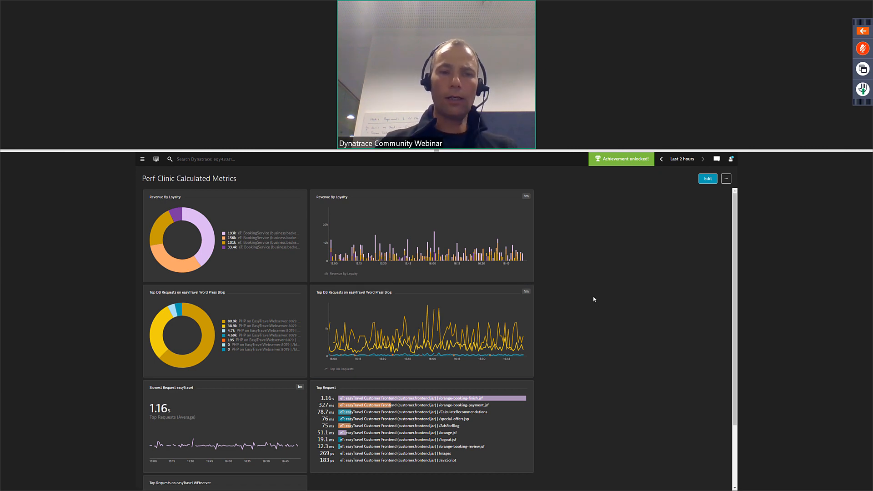
pyautogui.hotkey('alt', 'Tab')
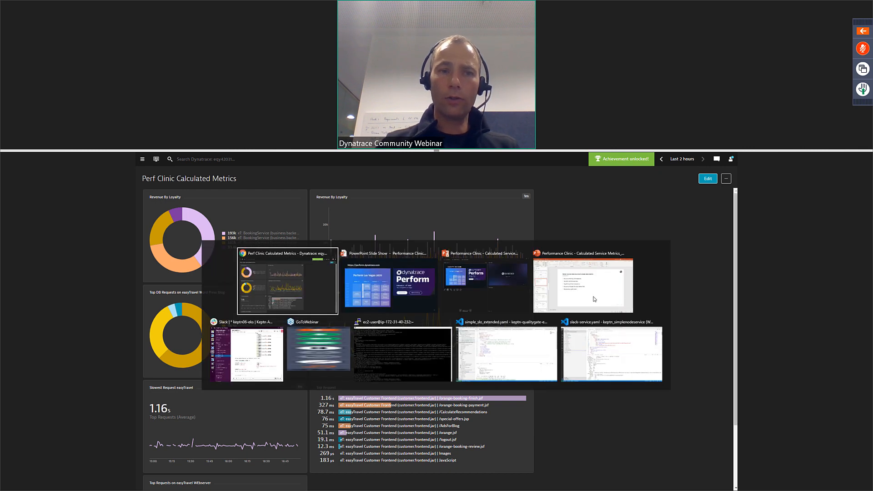
pyautogui.press('F11')
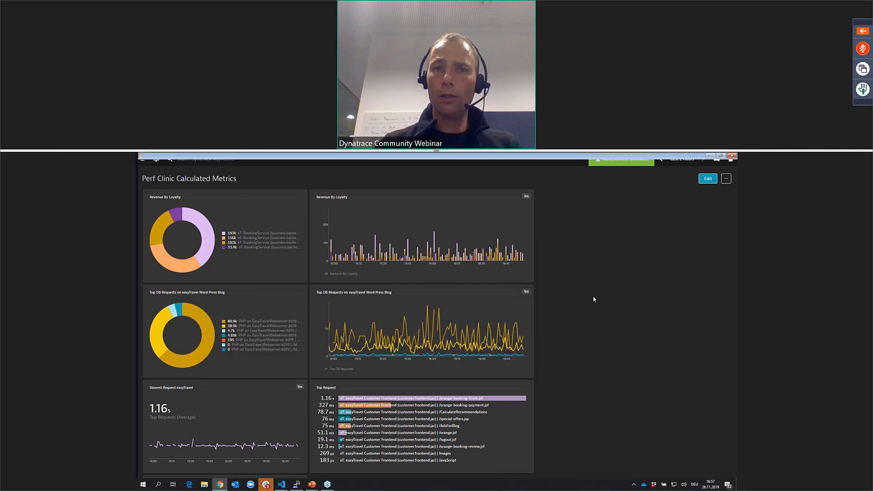
# Switch to the keptn-qualitygate-examples repository on GitHub and look through the simpleservice folder and its README
pyautogui.click(468, 157)
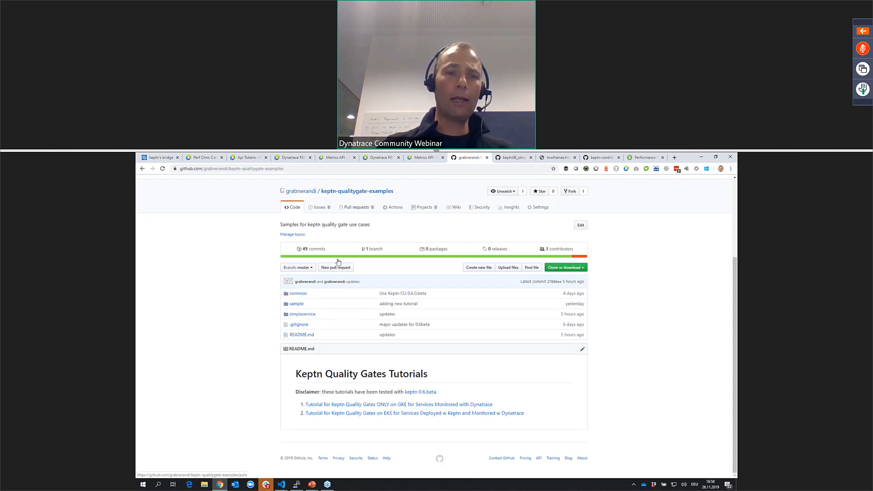
pyautogui.click(301, 315)
pyautogui.scroll(-2, 223, 367)
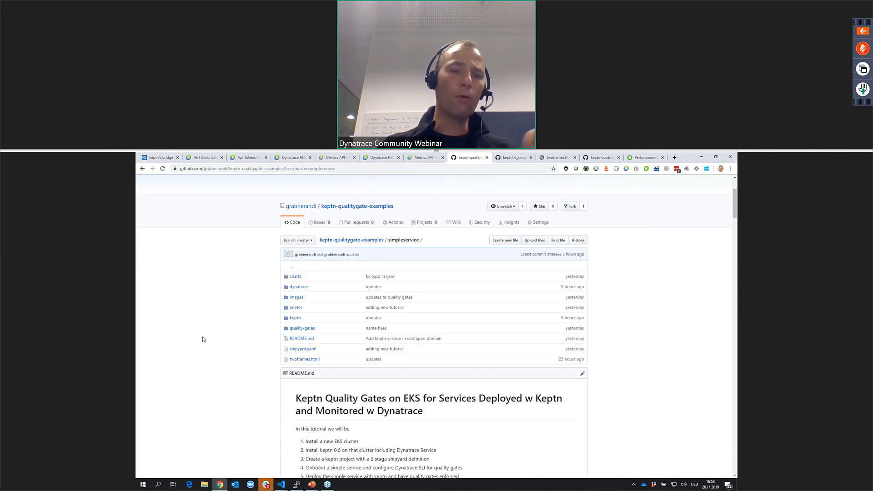
pyautogui.scroll(-3, 202, 334)
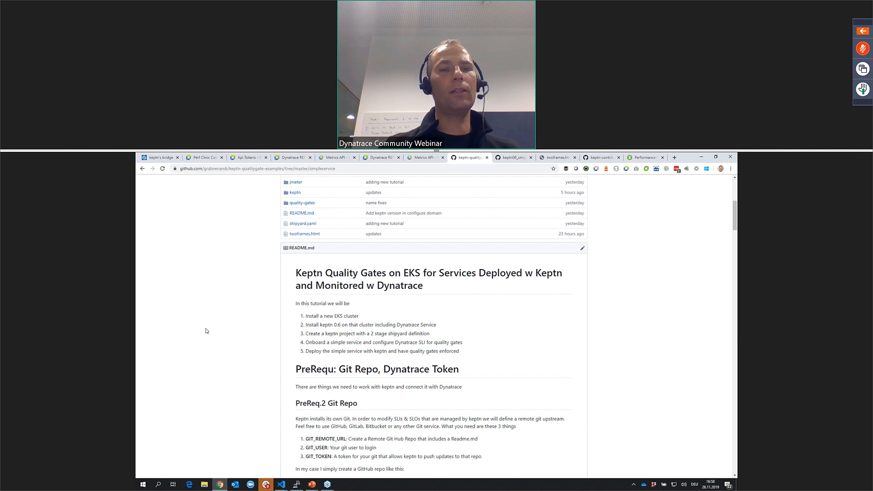
pyautogui.scroll(3, 206, 330)
# Open simple_dynatrace_sli_extended.yaml in the quality-gates folder and examine its custom metric queries
pyautogui.click(303, 332)
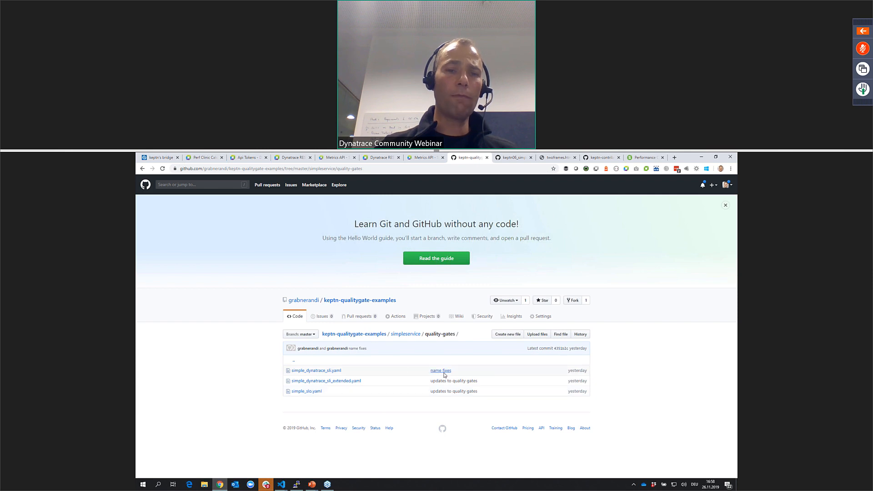
pyautogui.click(339, 381)
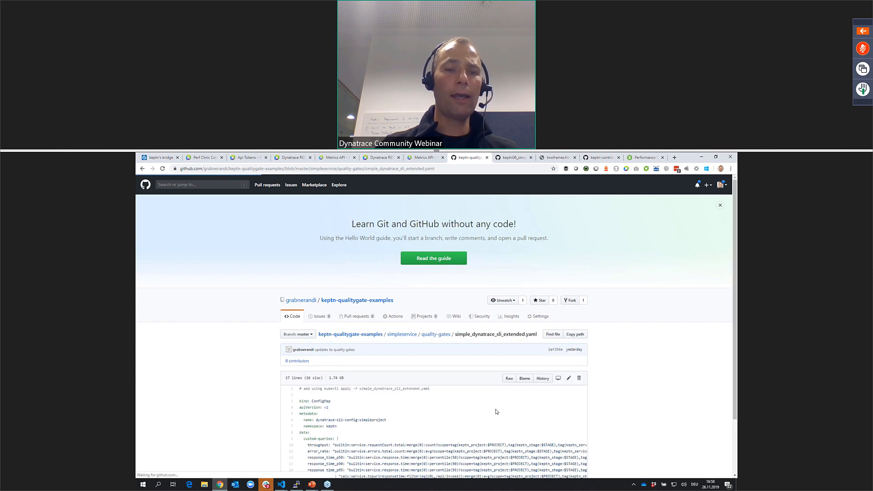
pyautogui.scroll(-2, 520, 415)
pyautogui.moveTo(335, 377); pyautogui.dragTo(366, 431)
pyautogui.click(364, 407)
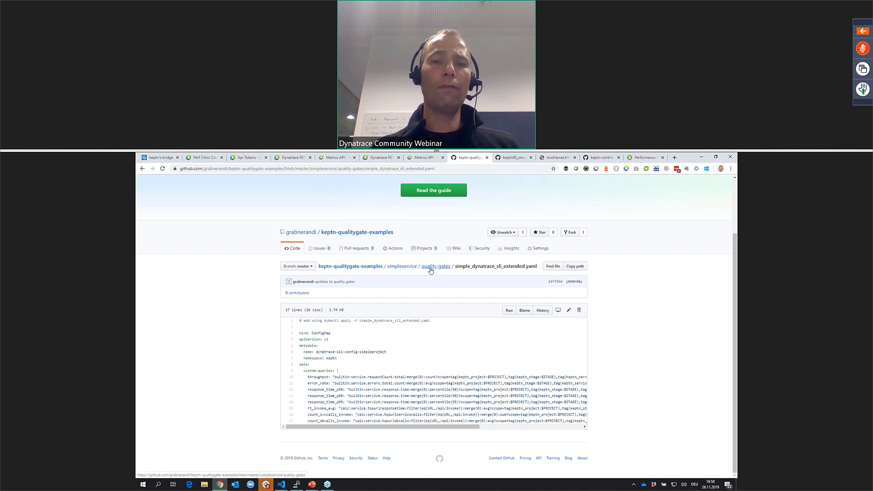
# Open createCalculatedMetrics.sh in simpleservice's dynatrace folder and examine the JSON payload of the createCalculatedMetric function
pyautogui.click(411, 267)
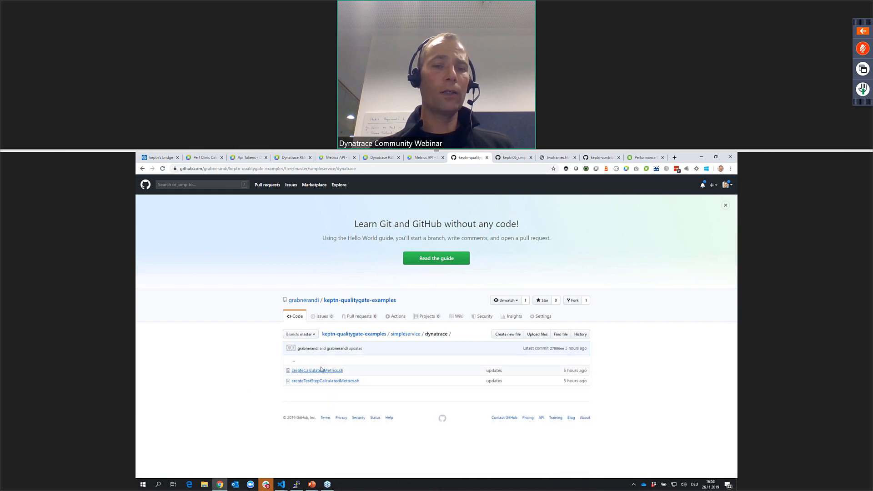
pyautogui.click(318, 371)
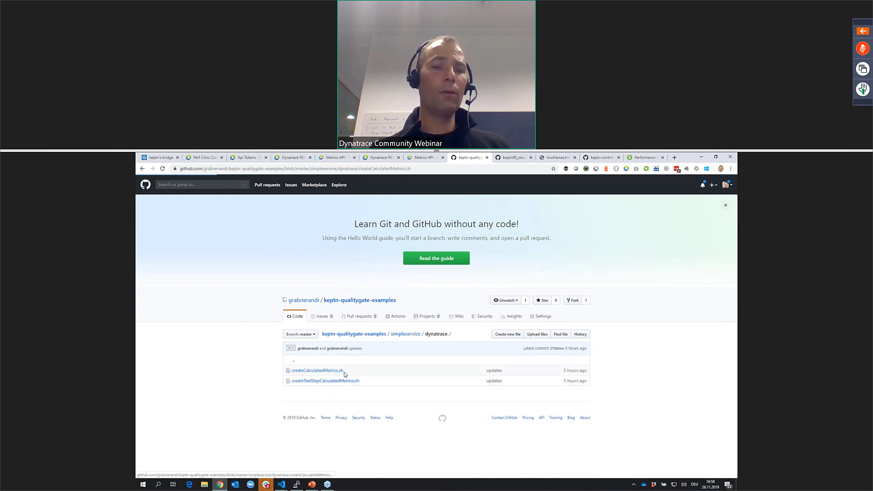
pyautogui.scroll(-3, 259, 388)
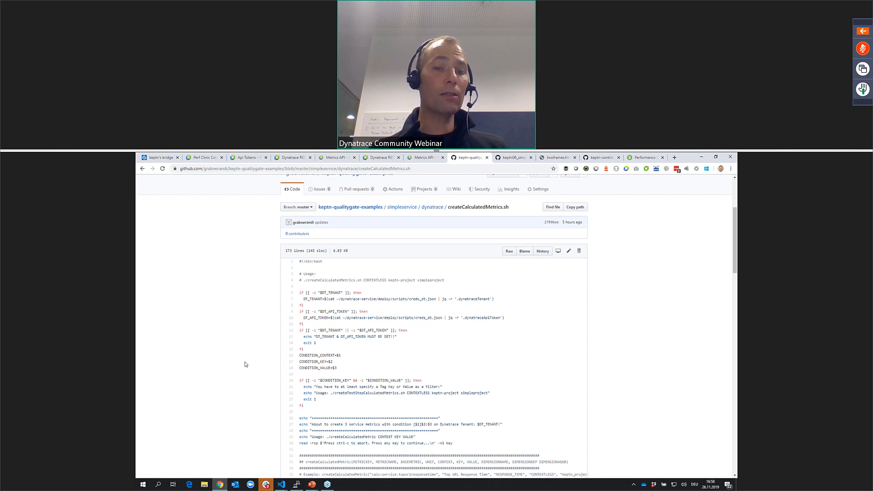
pyautogui.scroll(-2, 245, 364)
pyautogui.scroll(-2, 245, 364)
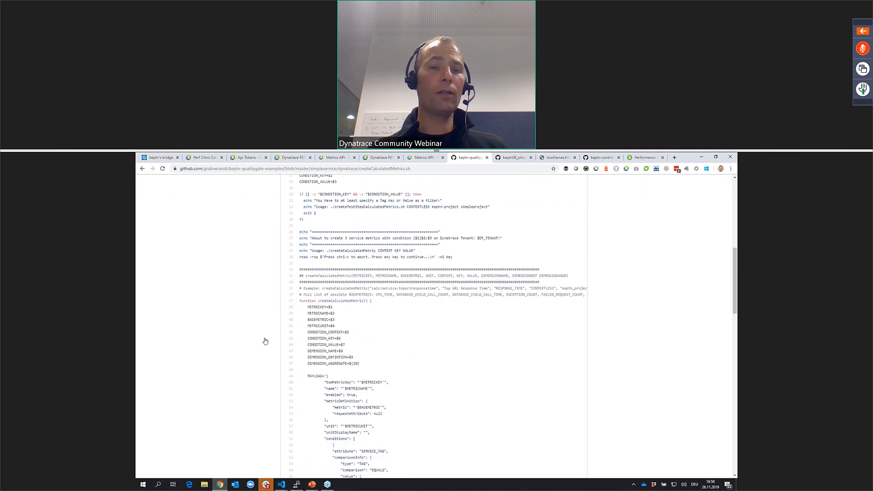
pyautogui.scroll(-2, 389, 347)
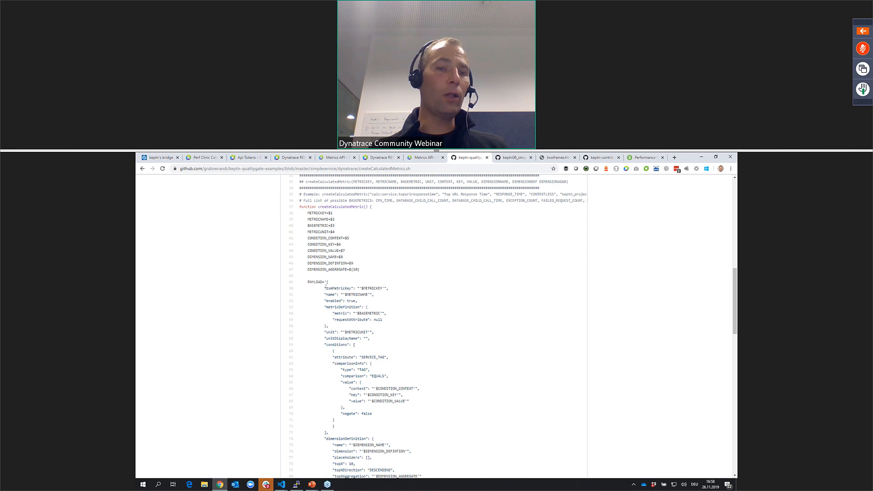
pyautogui.moveTo(324, 288); pyautogui.dragTo(409, 398)
pyautogui.click(441, 349)
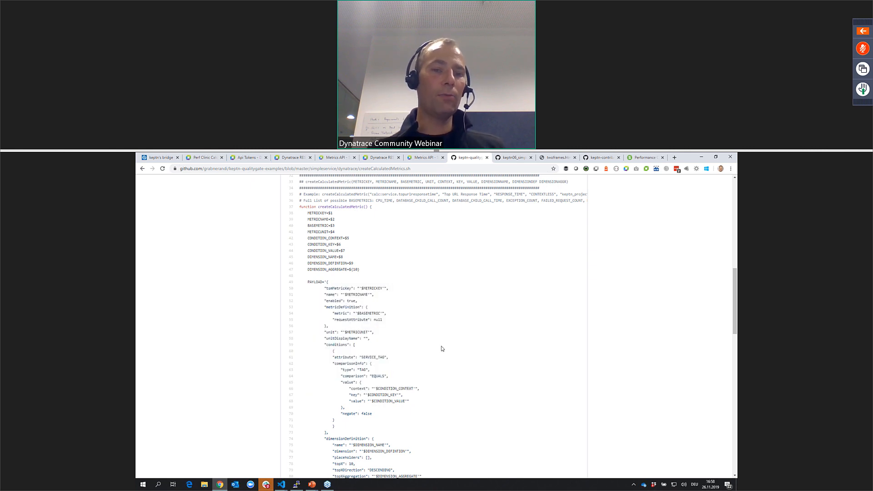
# Highlight the metric key, name, base metric and unit arguments in the script's Top URL Response Time metric call
pyautogui.scroll(-5, 441, 349)
pyautogui.scroll(-2, 441, 349)
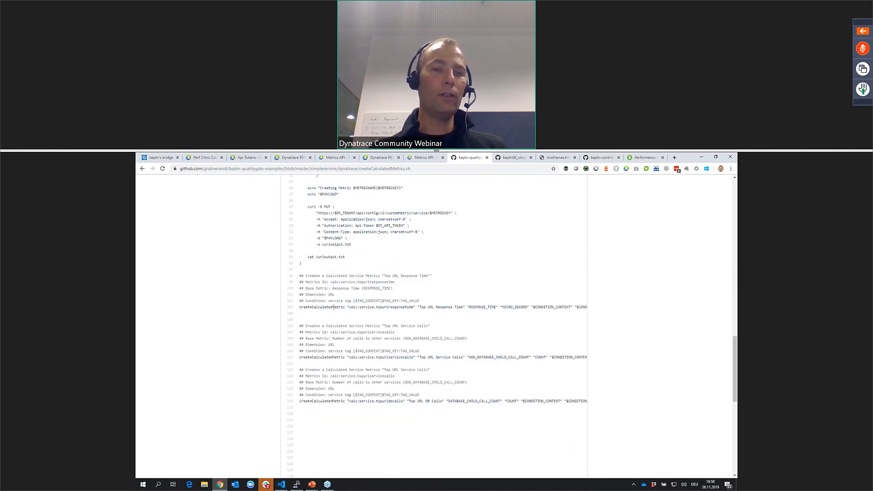
pyautogui.doubleClick(322, 307)
pyautogui.moveTo(349, 308); pyautogui.dragTo(433, 308)
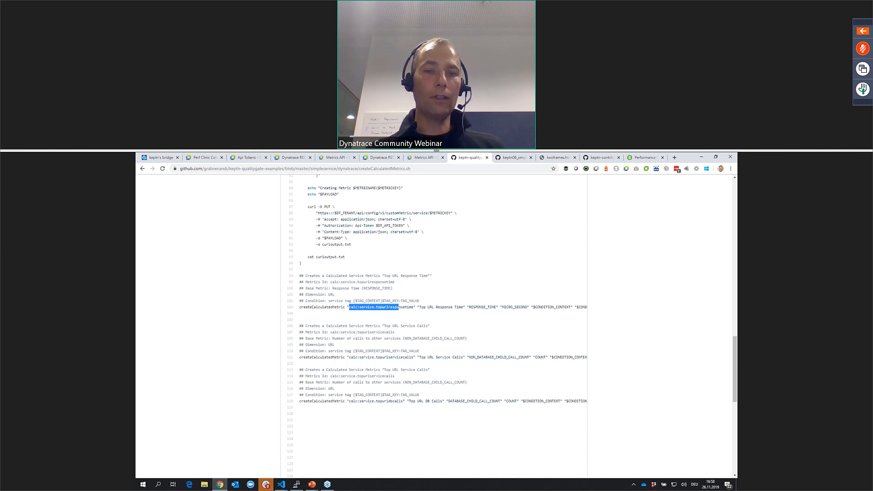
pyautogui.moveTo(376, 308); pyautogui.dragTo(451, 308)
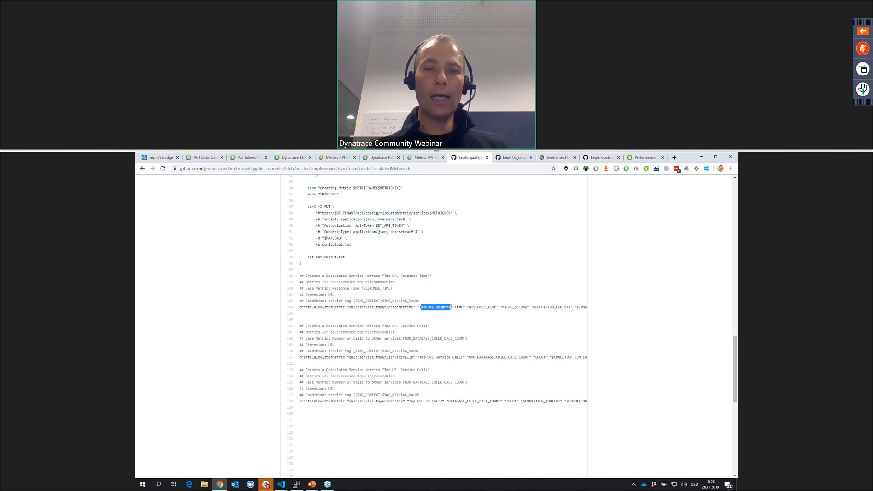
pyautogui.doubleClick(483, 308)
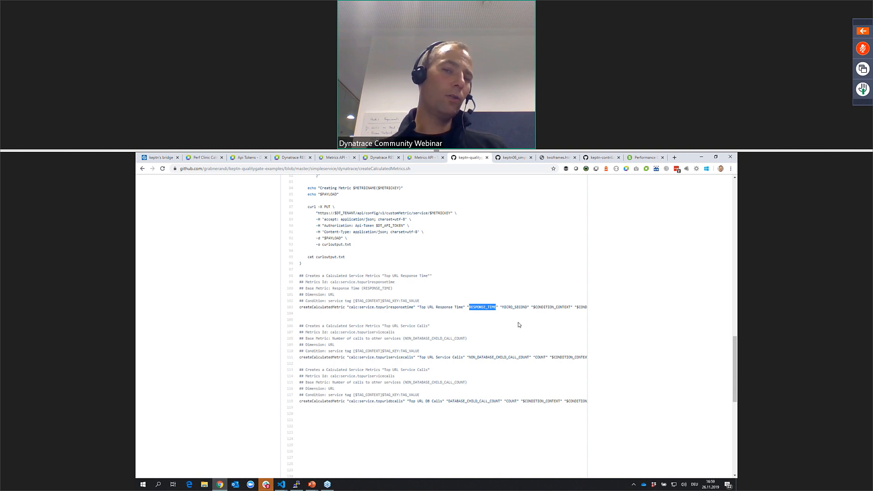
pyautogui.doubleClick(514, 308)
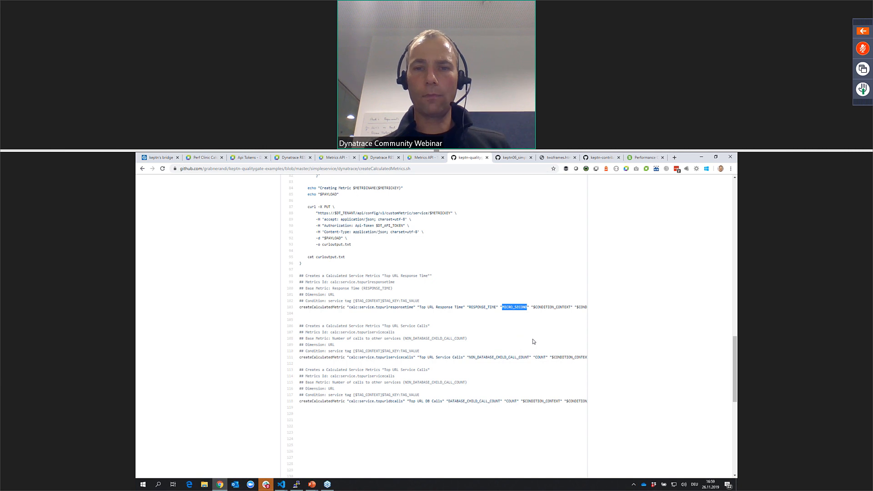
# Examine the remaining arguments of the Top URL Response Time metric call, highlighting the {URL:Path} dimension and checking the SUM aggregation
pyautogui.click(549, 310)
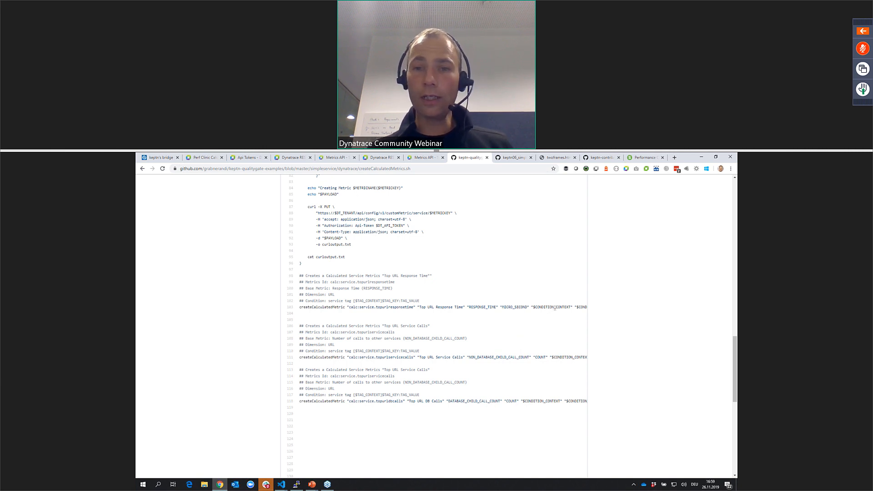
pyautogui.moveTo(554, 307); pyautogui.dragTo(503, 310)
pyautogui.click(454, 306)
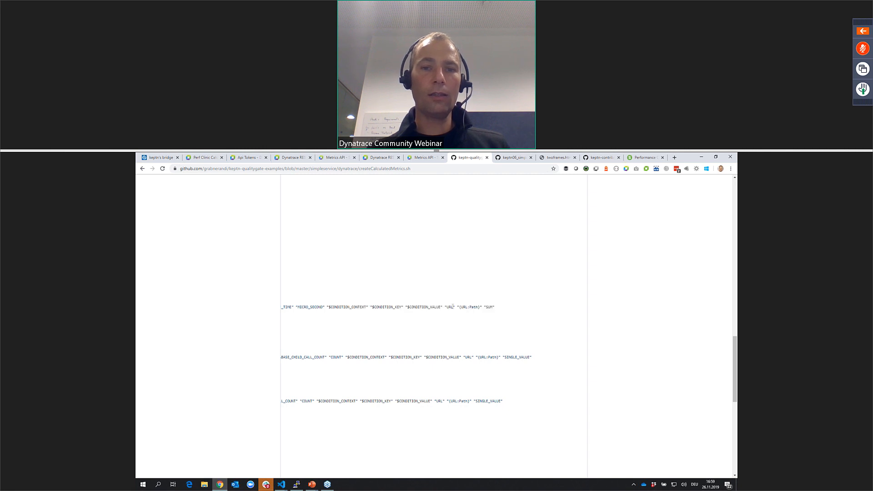
pyautogui.moveTo(459, 307); pyautogui.dragTo(478, 307)
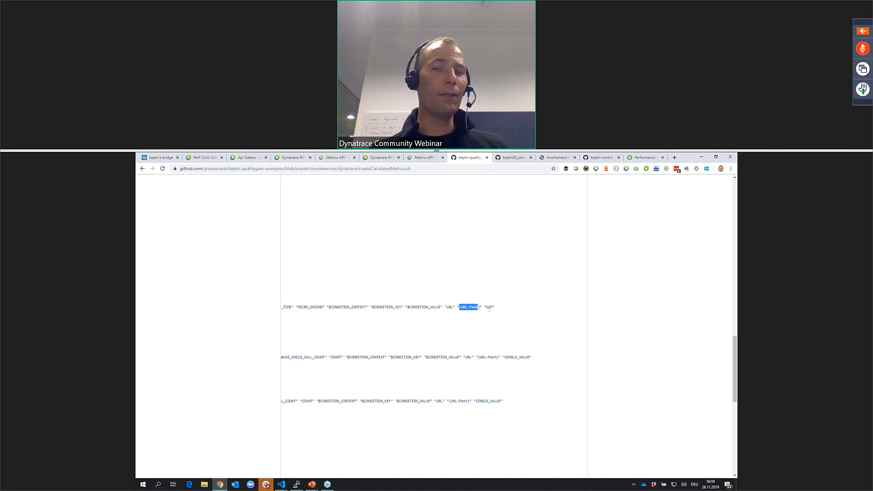
pyautogui.click(488, 309)
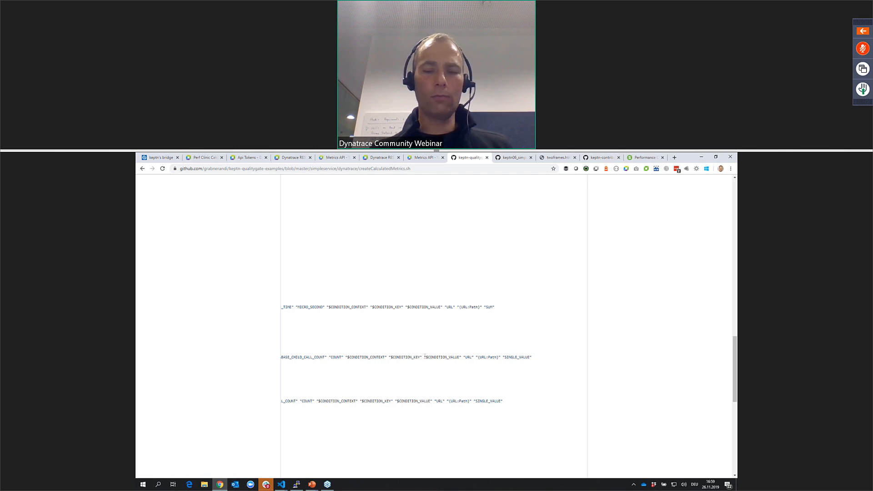
# Review the Top URL Service Calls comments and the curl PUT request in createCalculatedMetrics.sh, returning to the top of the page
pyautogui.hscroll(-6, 424, 356)
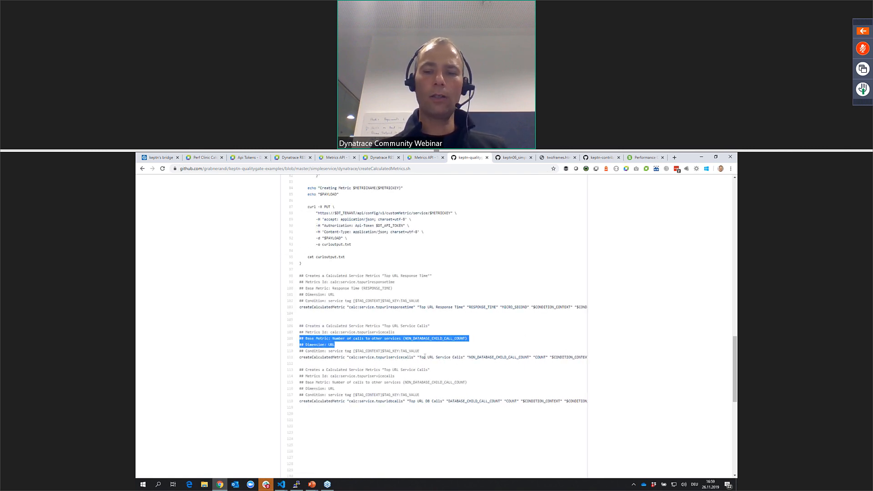
pyautogui.scroll(8, 424, 356)
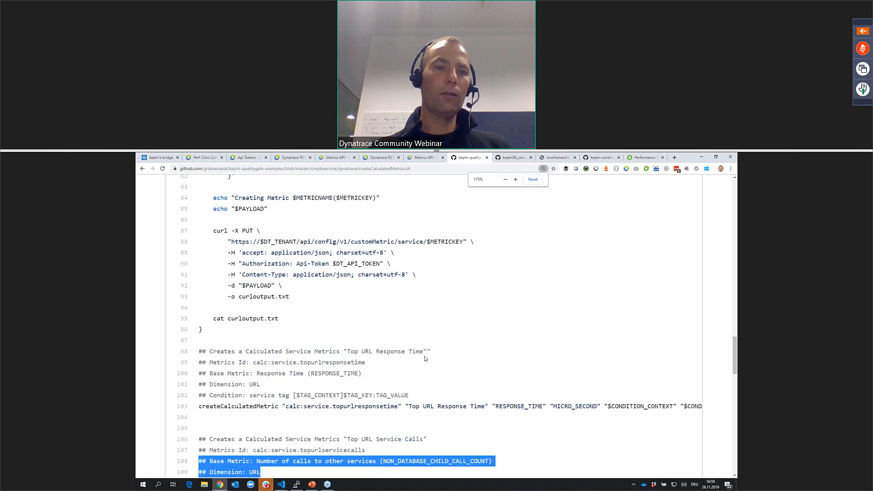
pyautogui.scroll(2, 425, 358)
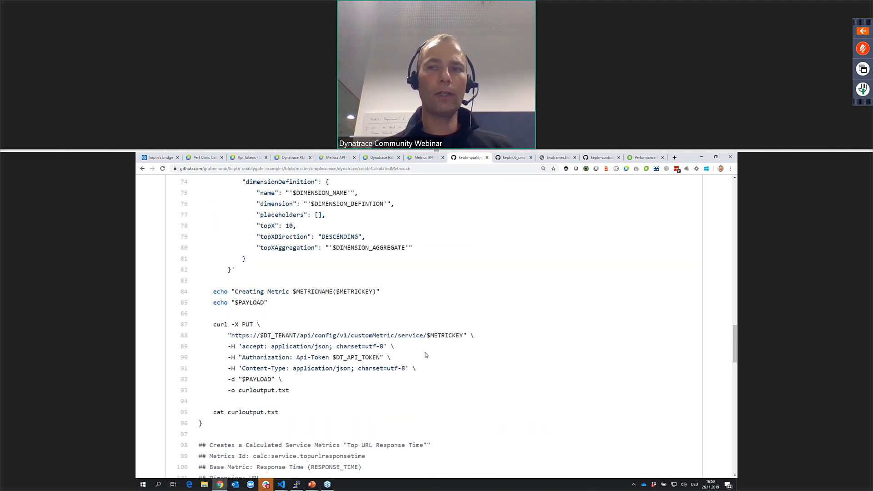
pyautogui.scroll(15, 425, 355)
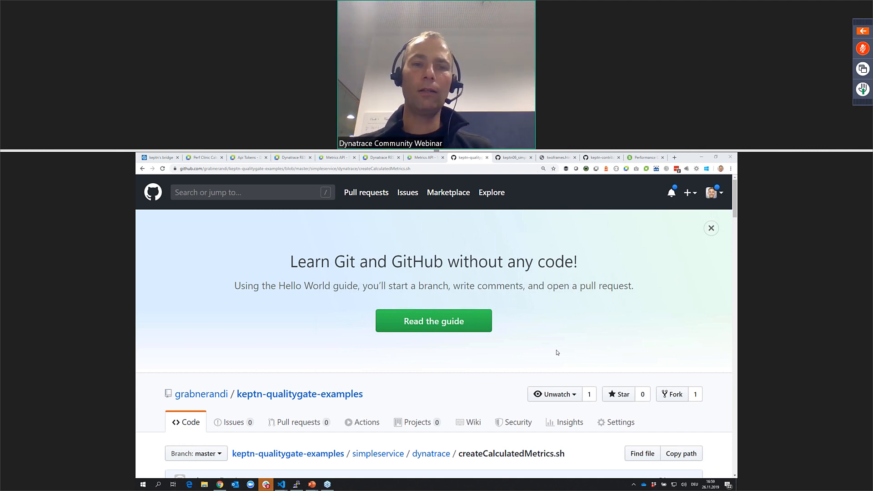
# Switch to the PowerPoint slide show and bring up the "Whats Next?" slide
pyautogui.hotkey('alt', 'Tab')
pyautogui.press('Right')
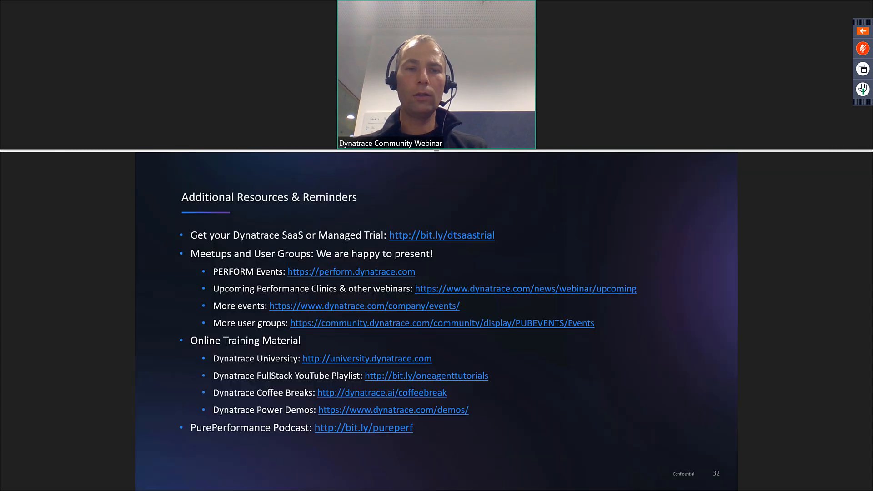
pyautogui.press('Right')
pyautogui.press('Right')
pyautogui.press('Left')
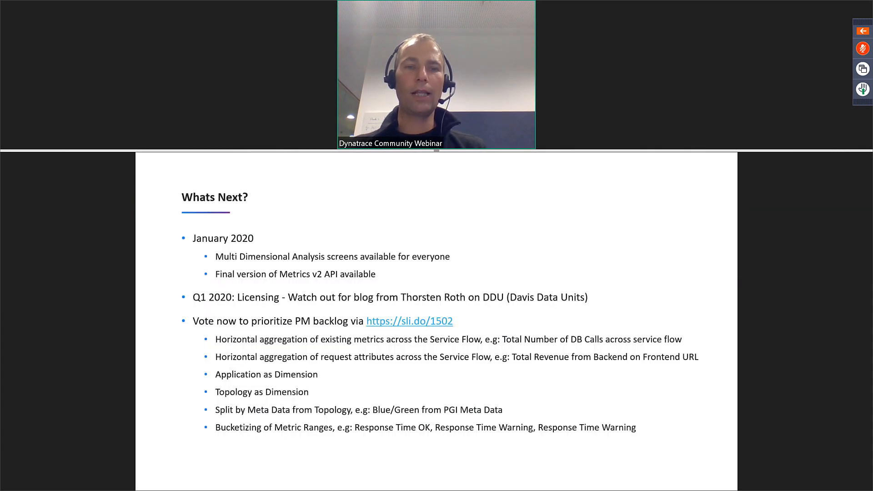